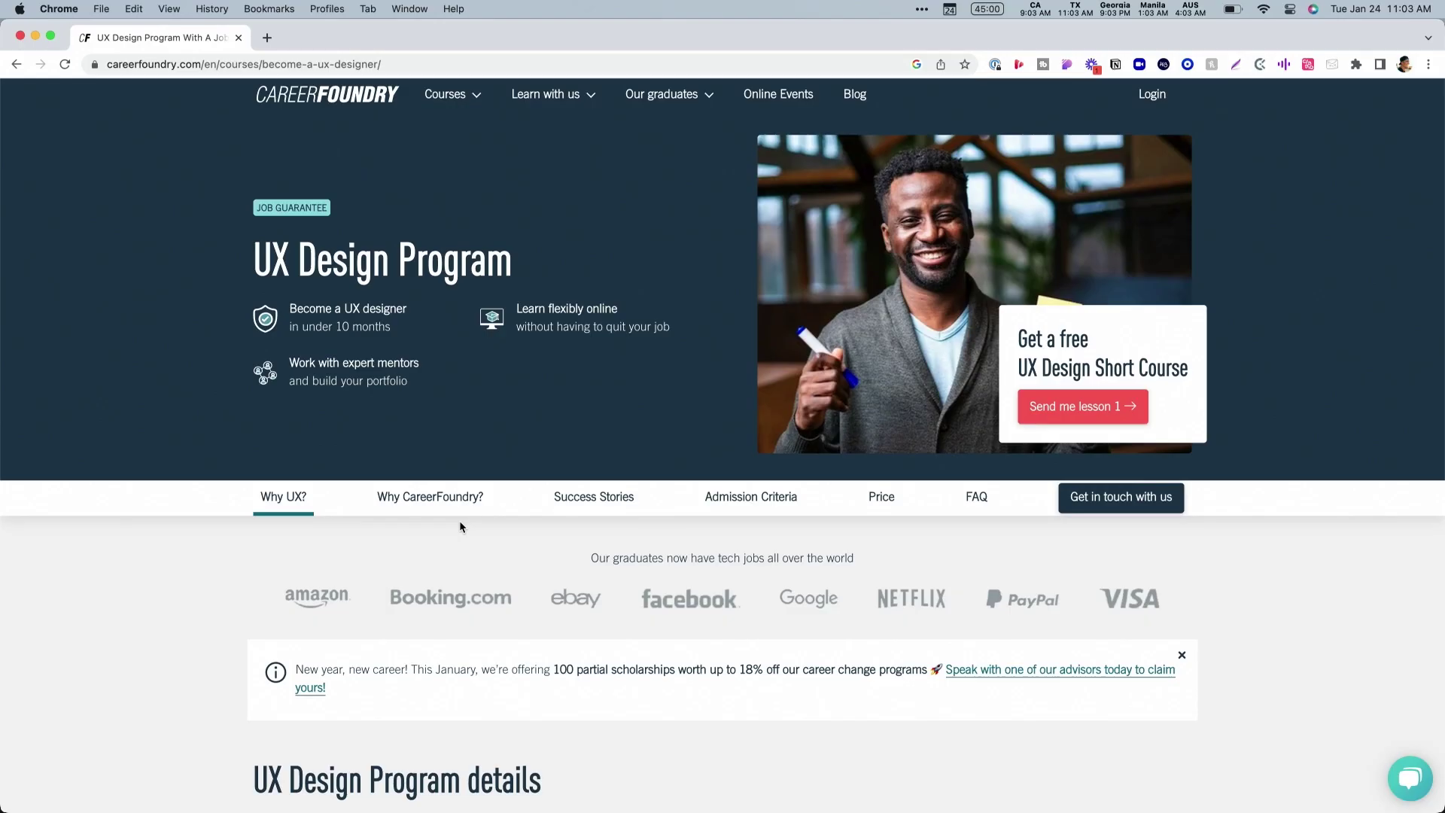
- Pan and zoom across the app screens from Home to the review, confirmation and Favourites screens
scroll(460, 525, down, 3)
scroll(460, 526, down, 5)
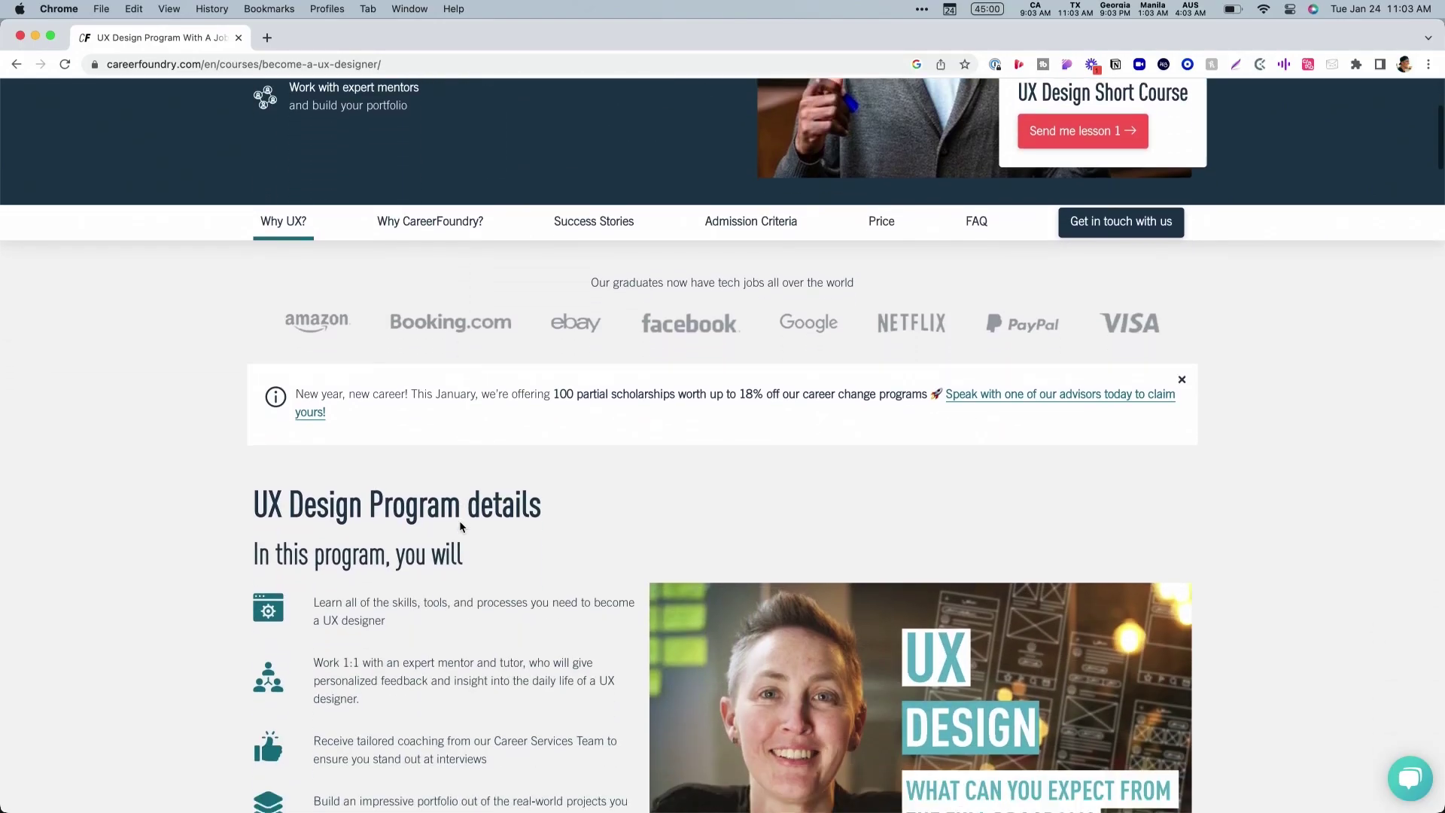
scroll(460, 522, down, 3)
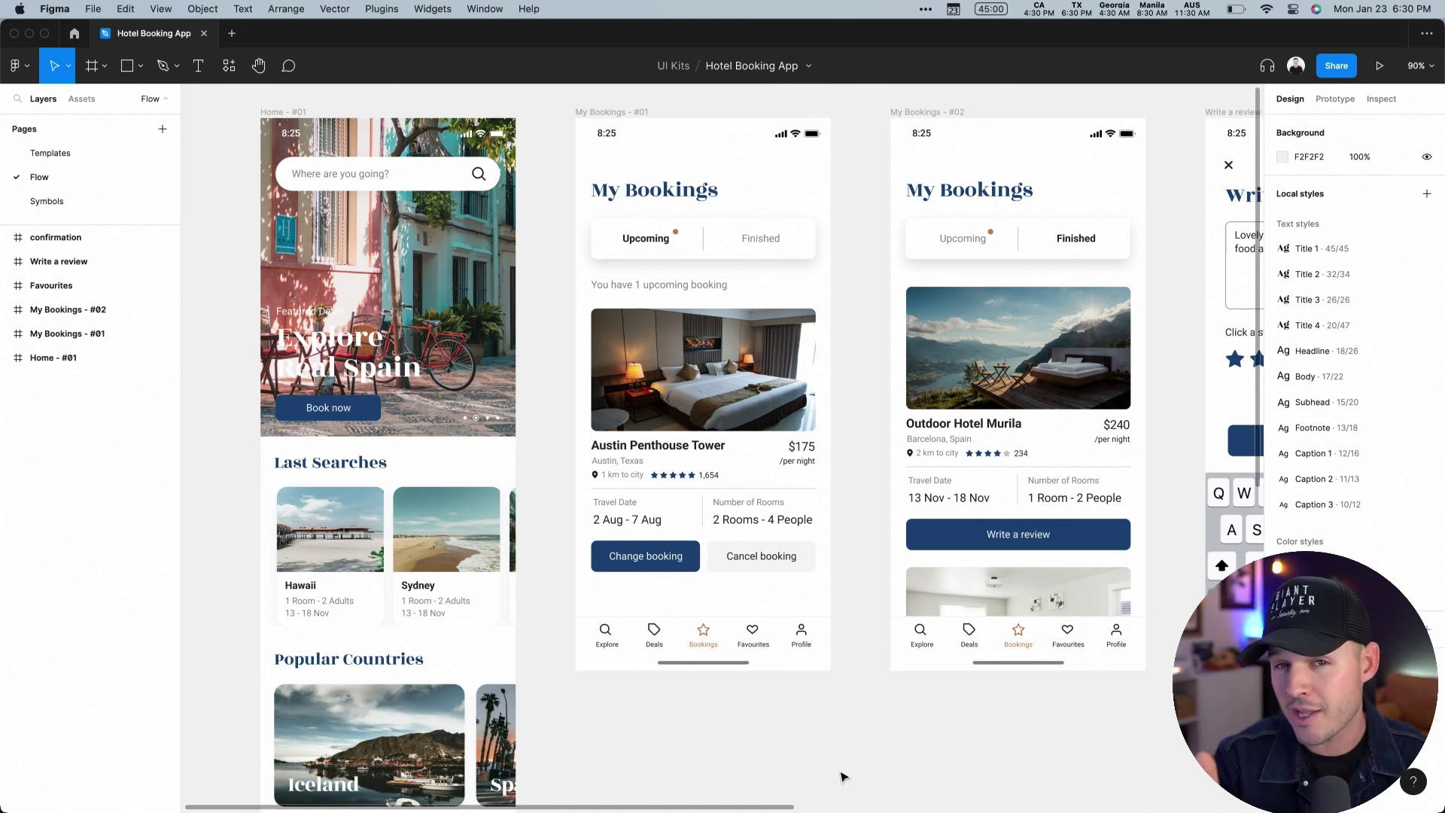
key(minus)
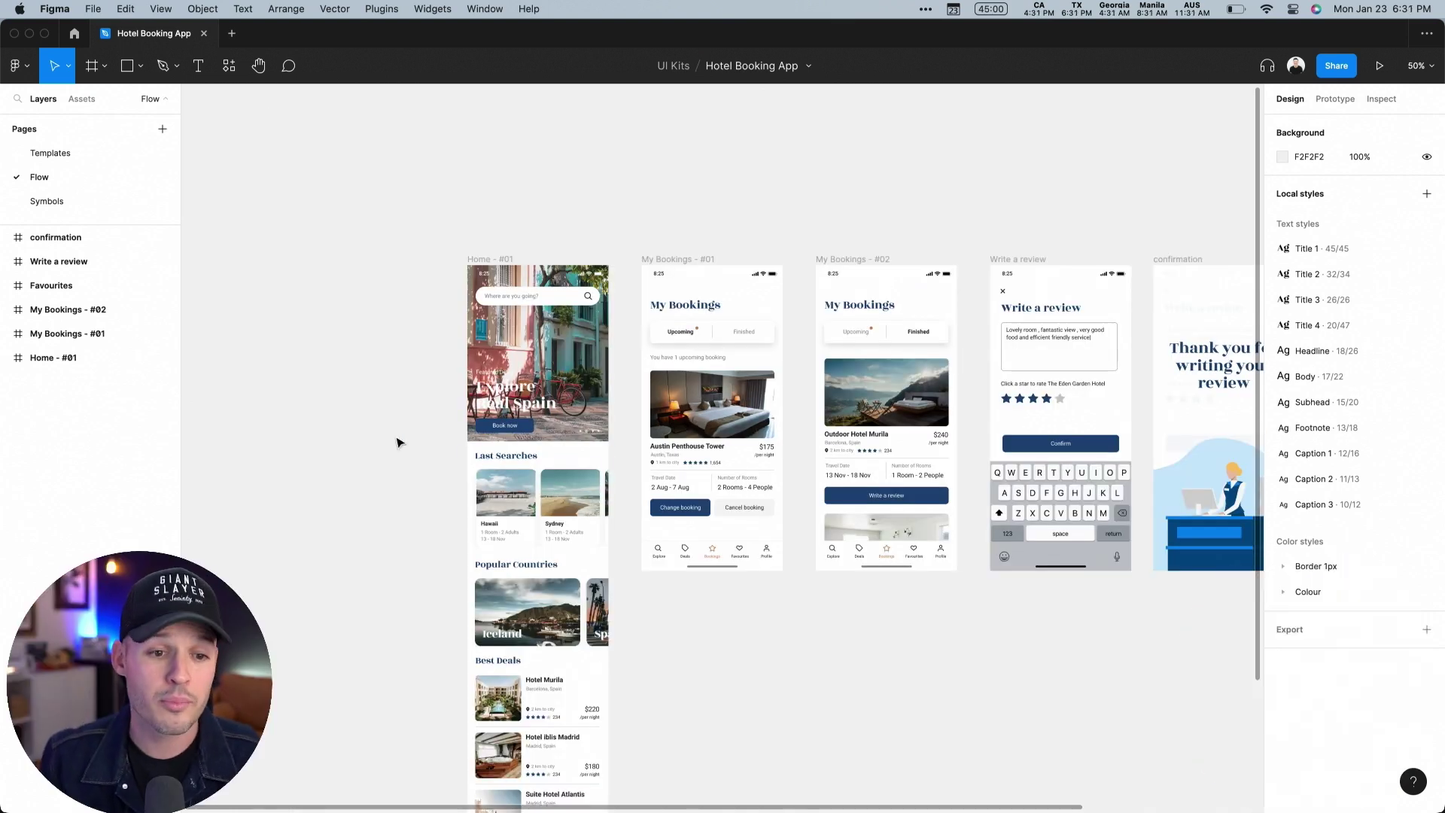
drag(361, 209, 783, 506)
scroll(1113, 716, up, 3)
scroll(1093, 665, down, 1)
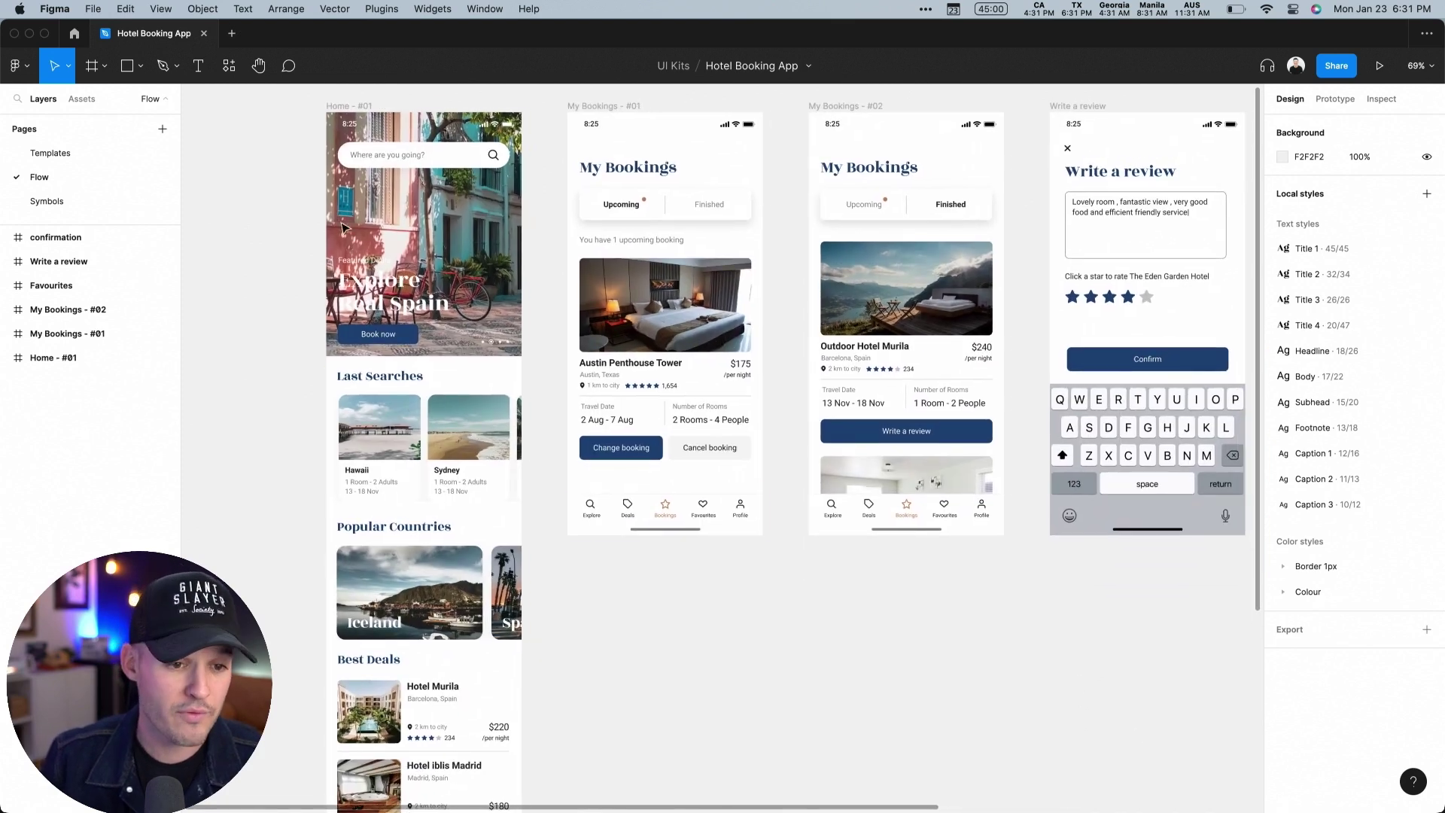
scroll(783, 652, up, 2)
scroll(784, 652, right, 2)
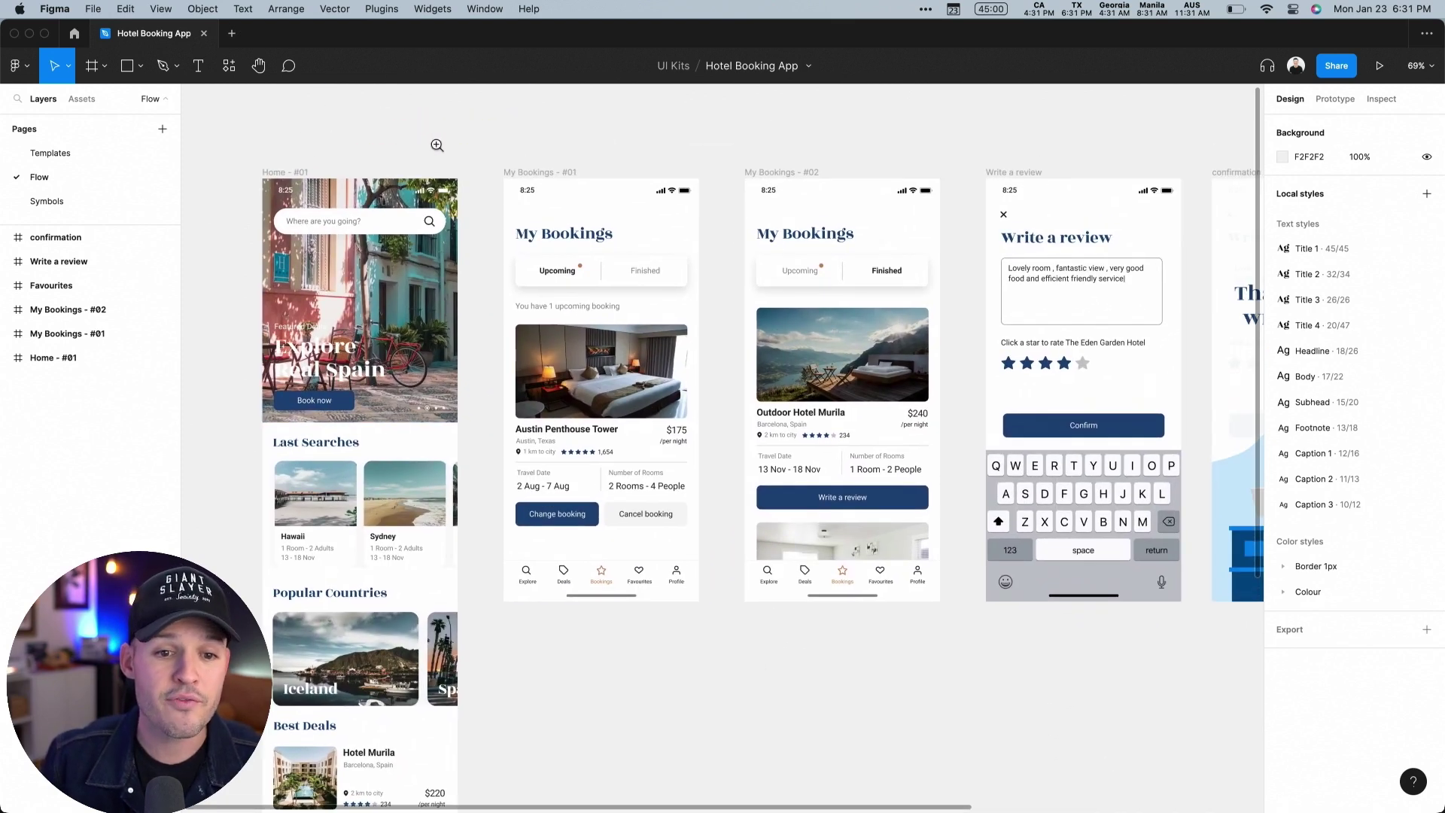
drag(436, 146, 1002, 633)
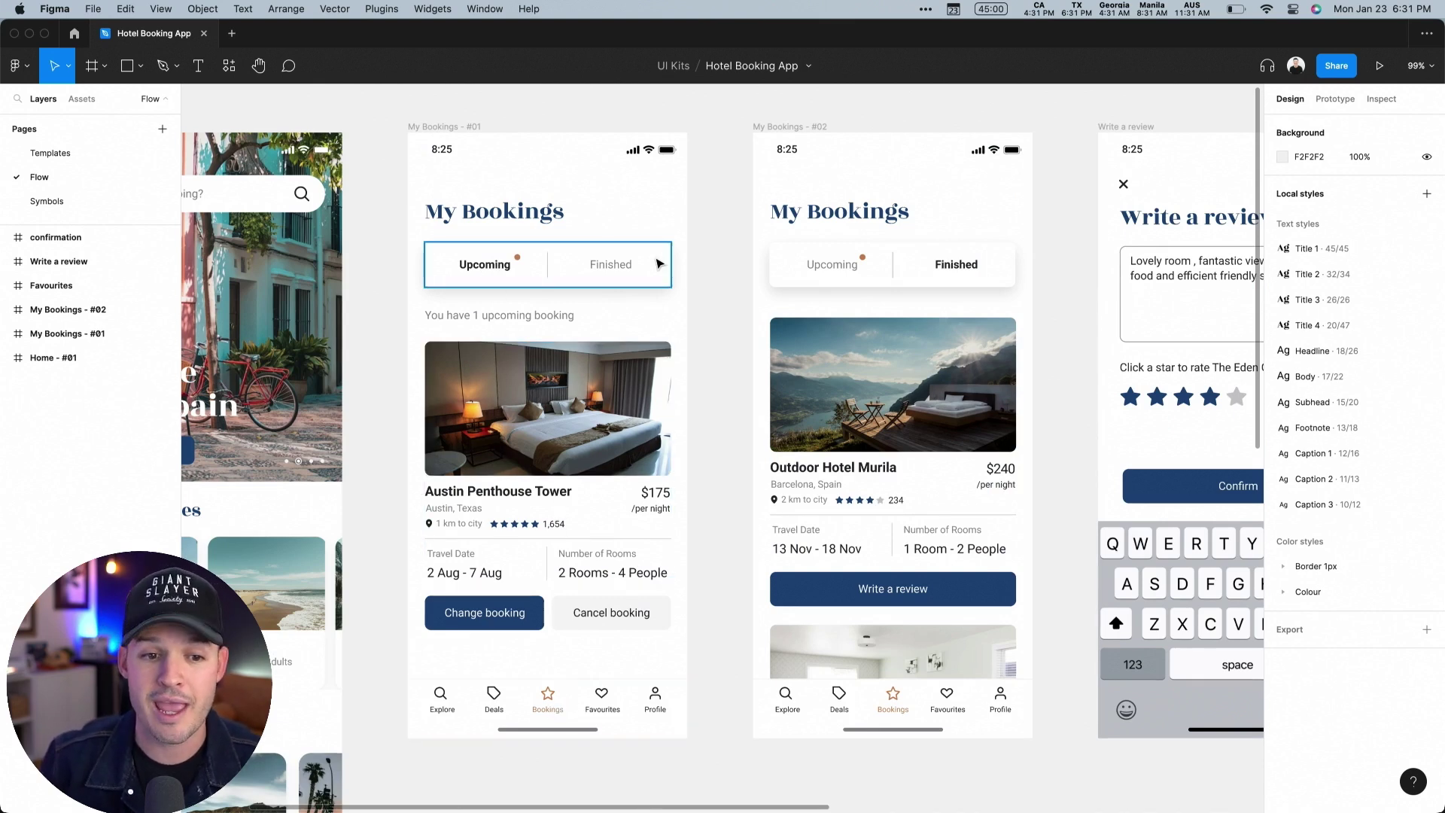
mouse_move(734, 345)
mouse_down()
mouse_move(723, 307)
mouse_move(717, 326)
mouse_up()
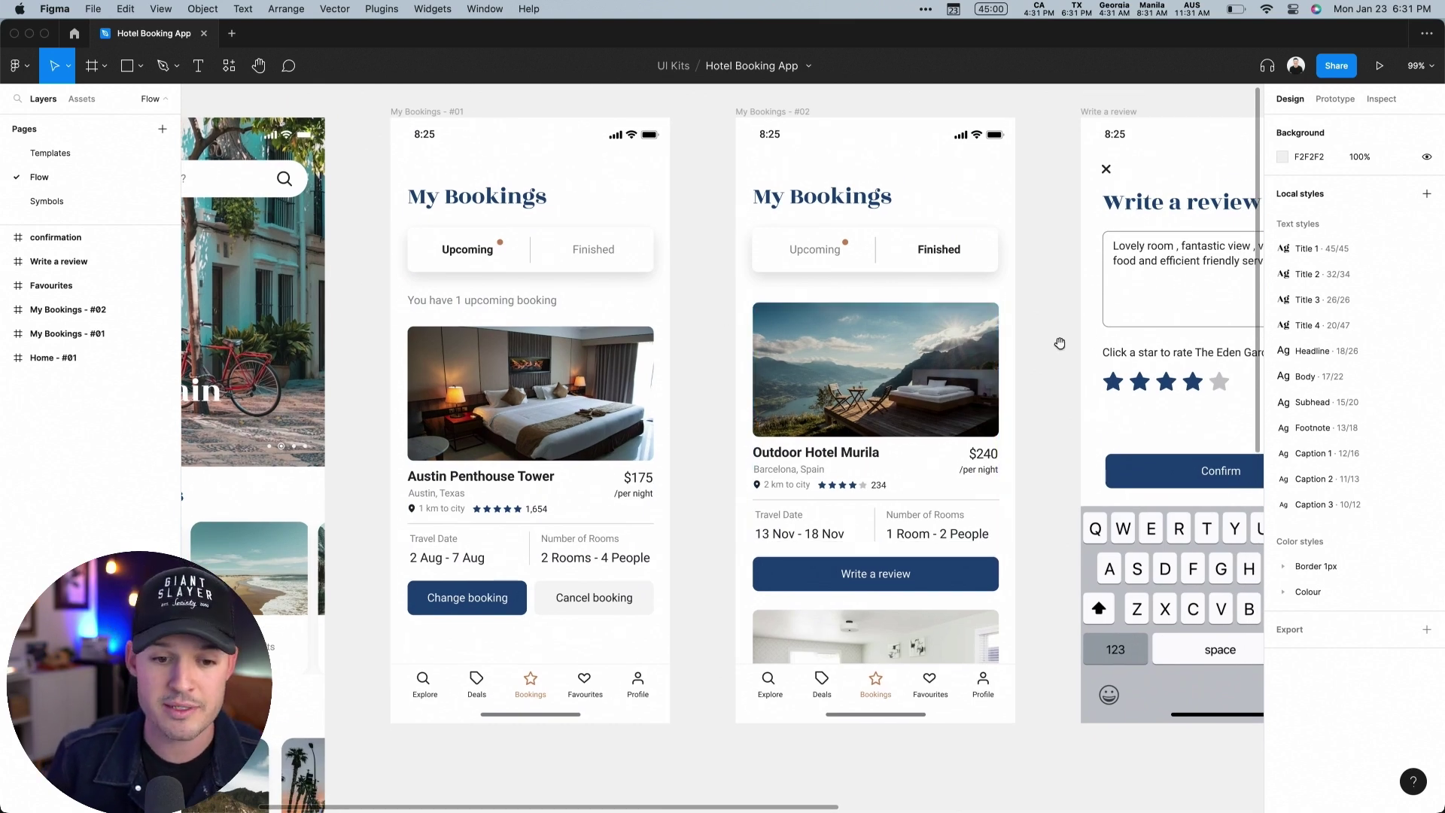
drag(1062, 348, 461, 370)
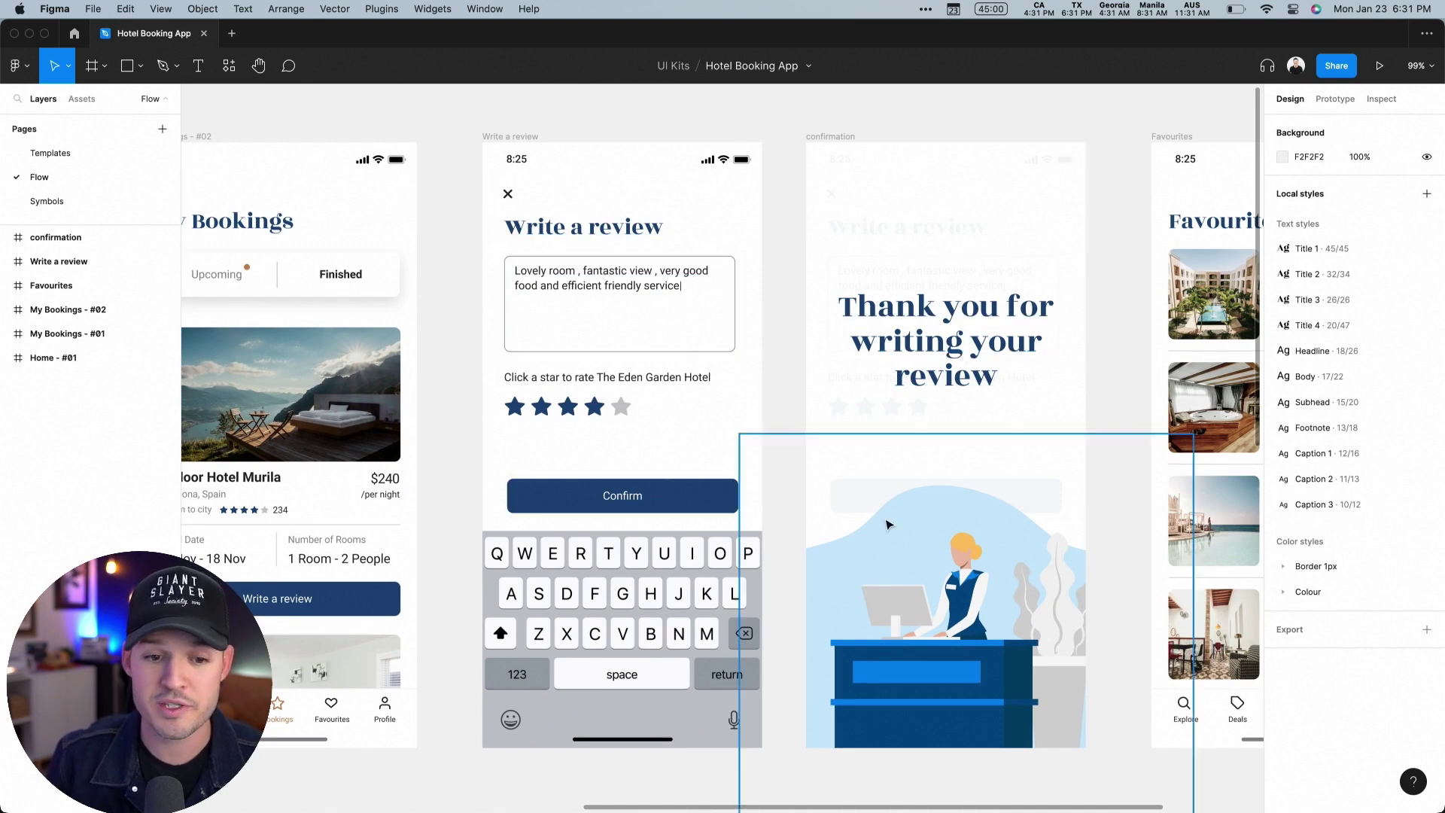
scroll(903, 376, right, 5)
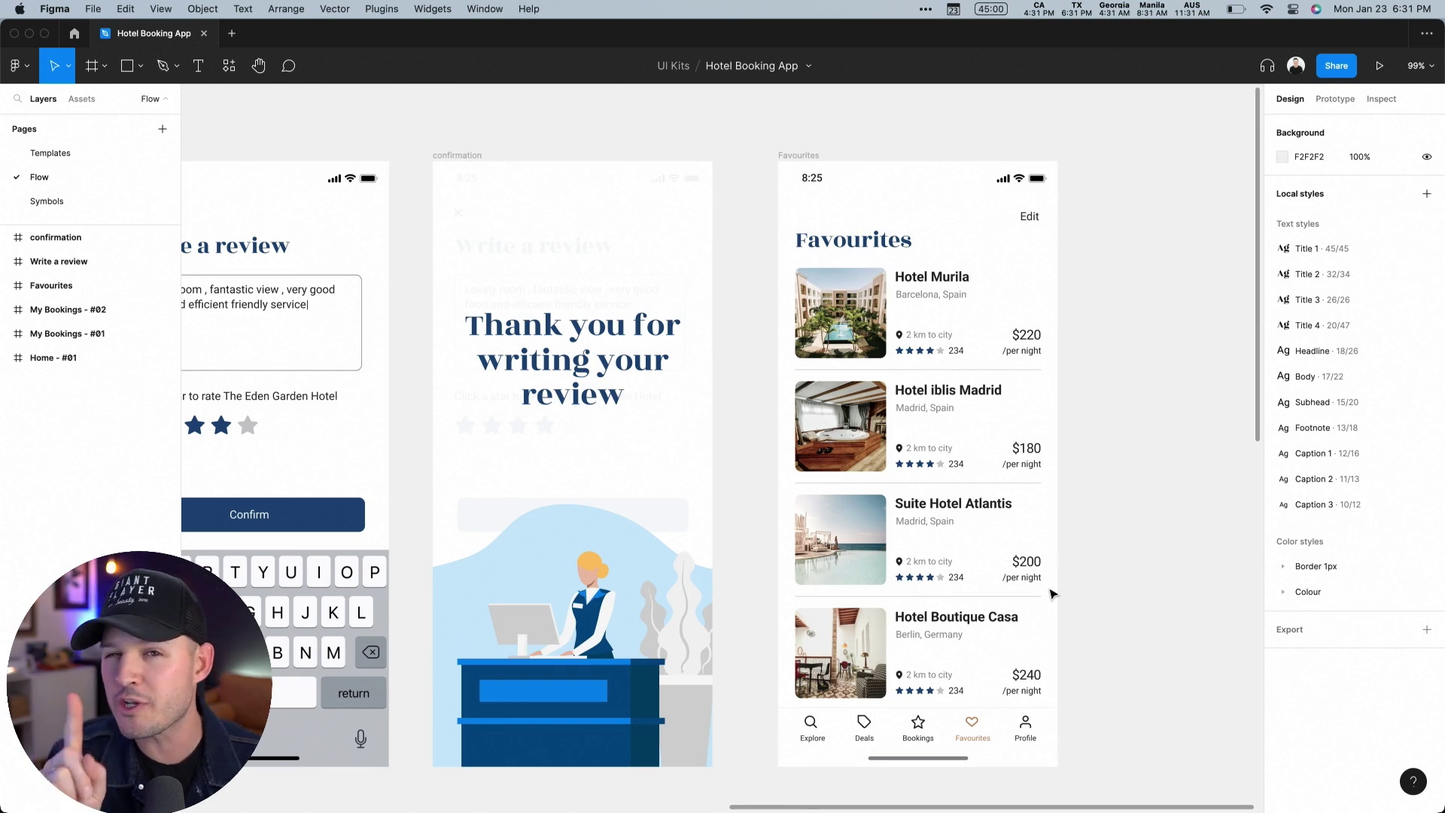
scroll(1052, 594, down, 3)
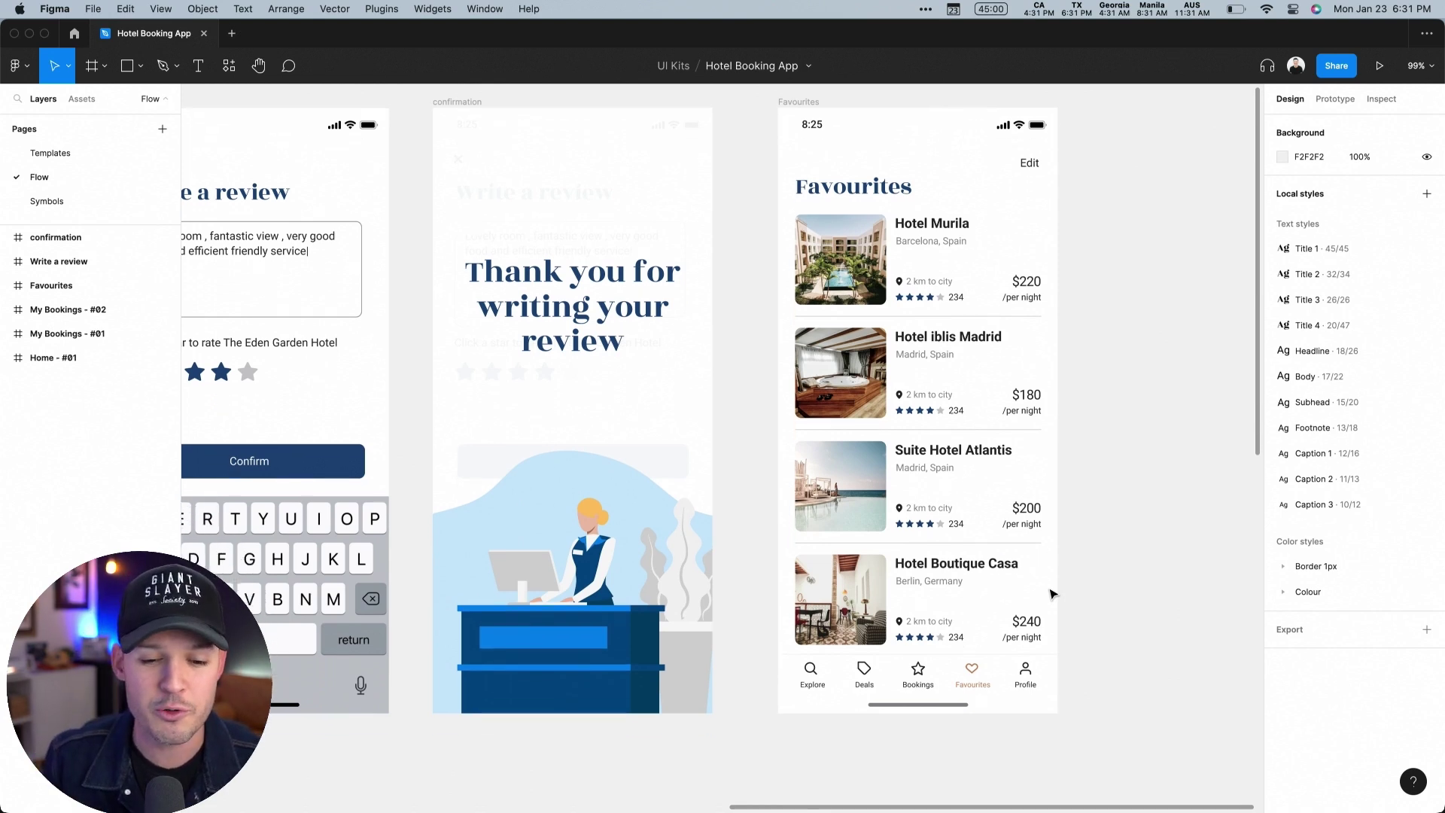
scroll(707, 685, left, 10)
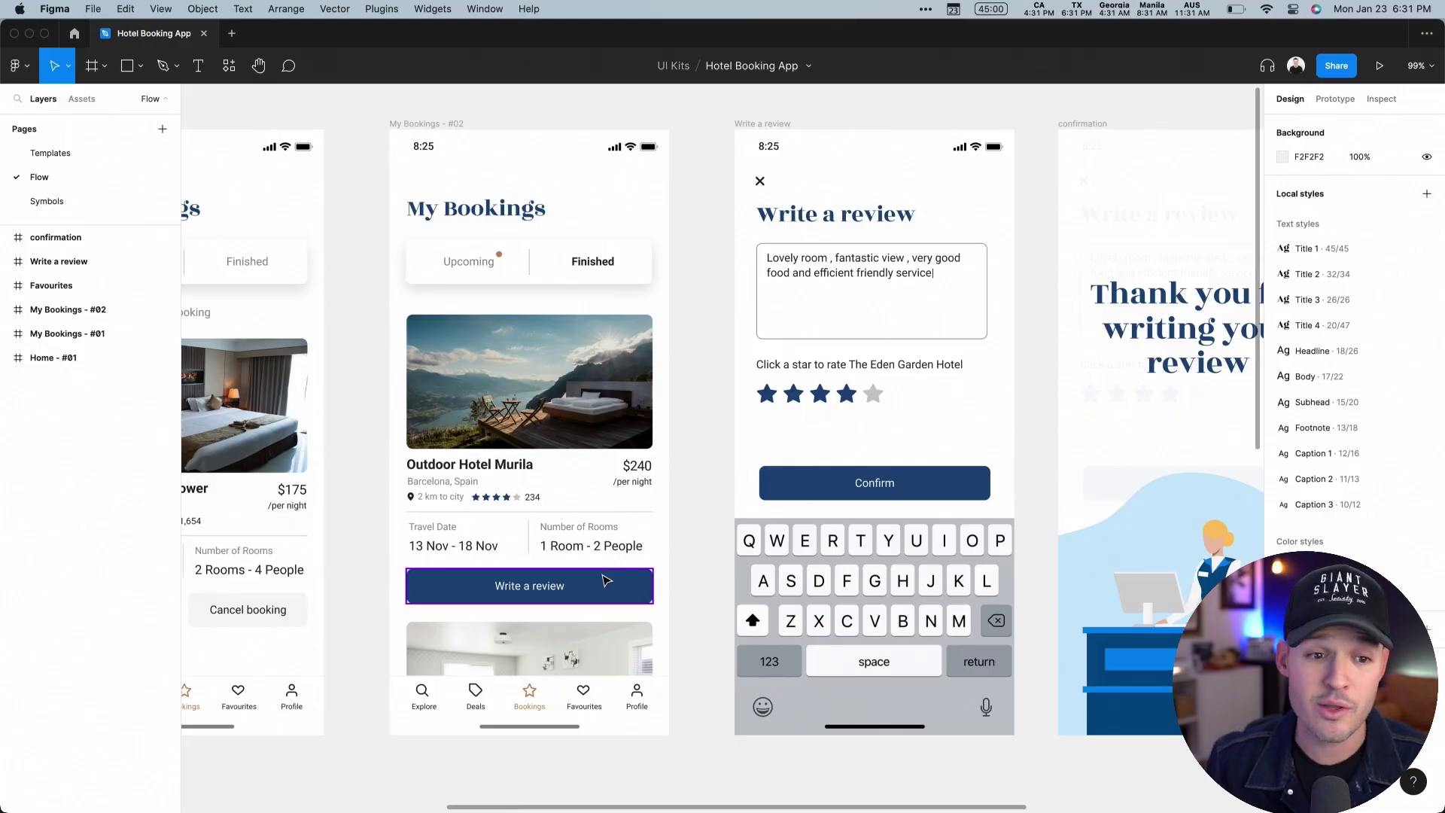
scroll(352, 504, left, 10)
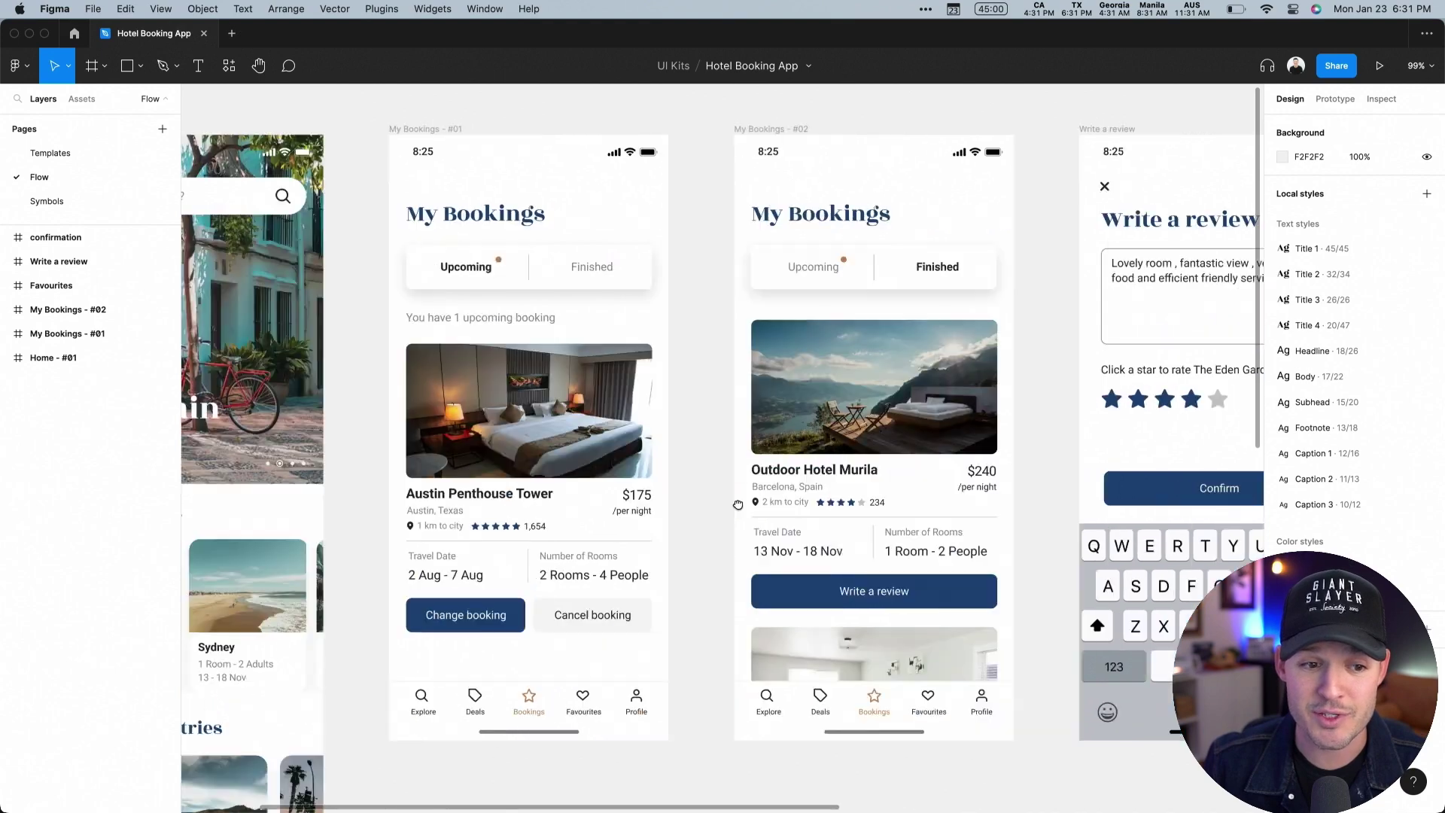
scroll(621, 502, right, 6)
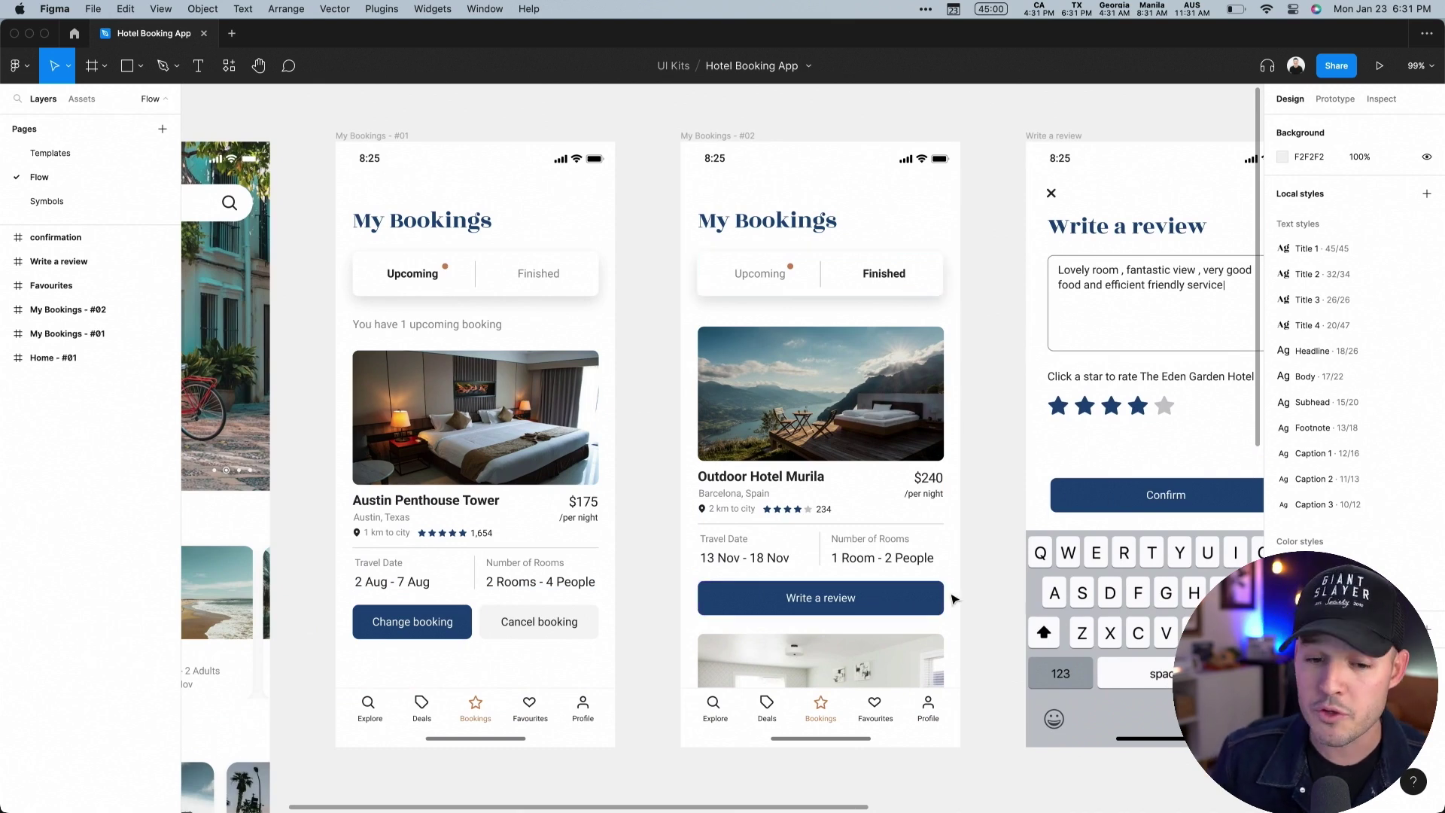
drag(955, 599, 391, 622)
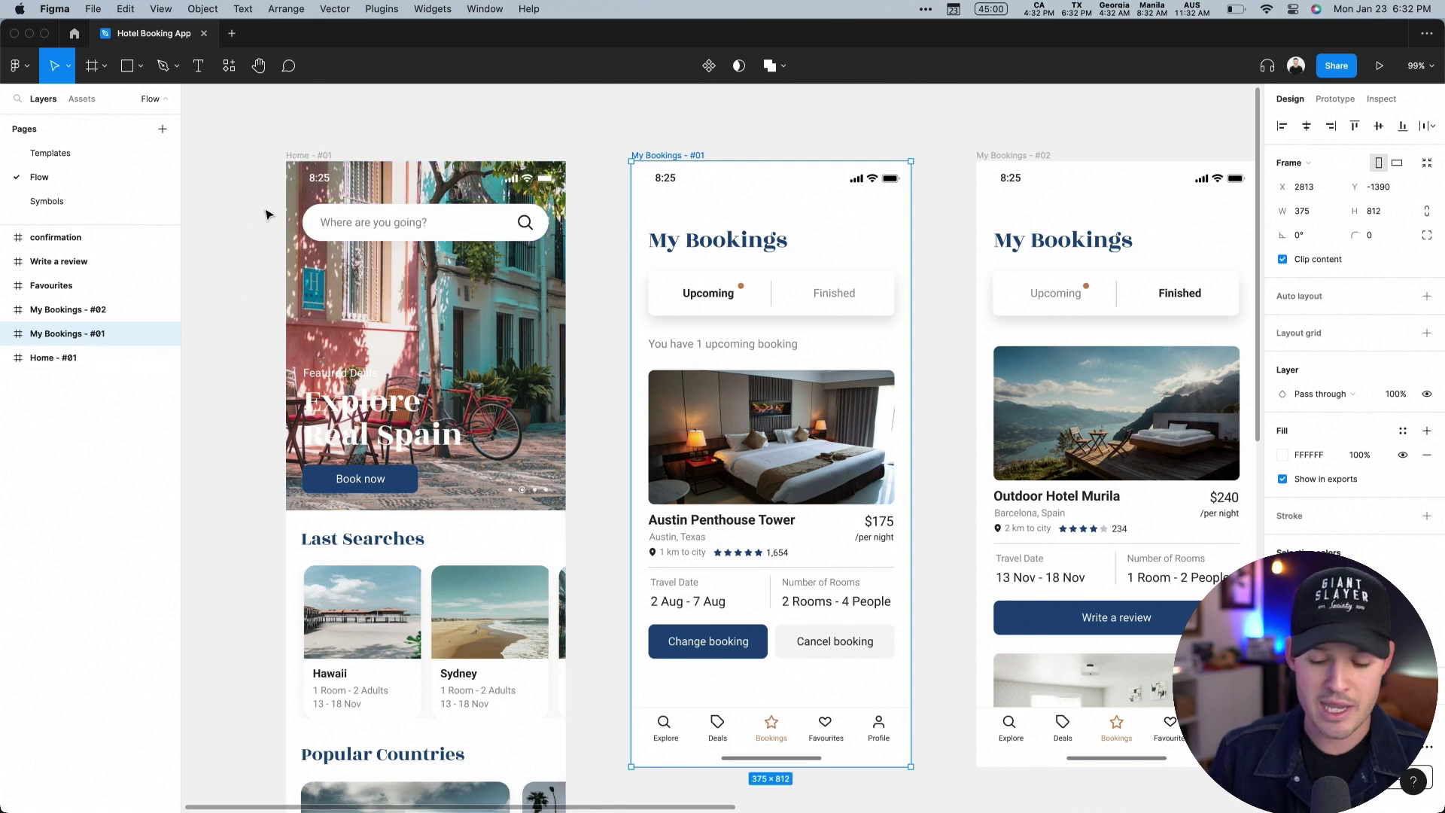
- Select the Home screen's home indicator and bottom navigation menu and move them up below the hero
click(267, 215)
key(shift+1)
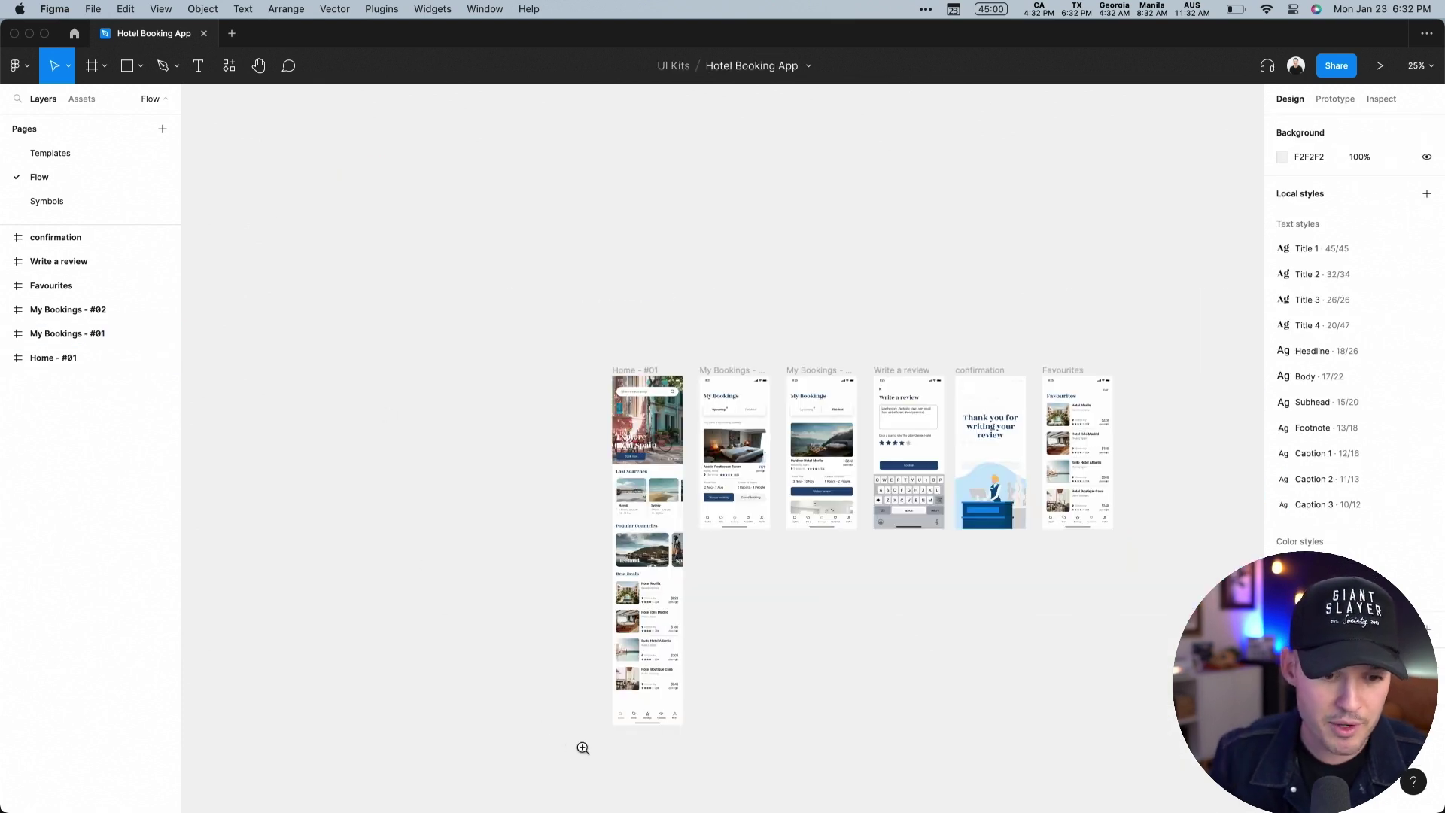
drag(583, 748, 742, 652)
click(624, 598)
shift+click(757, 569)
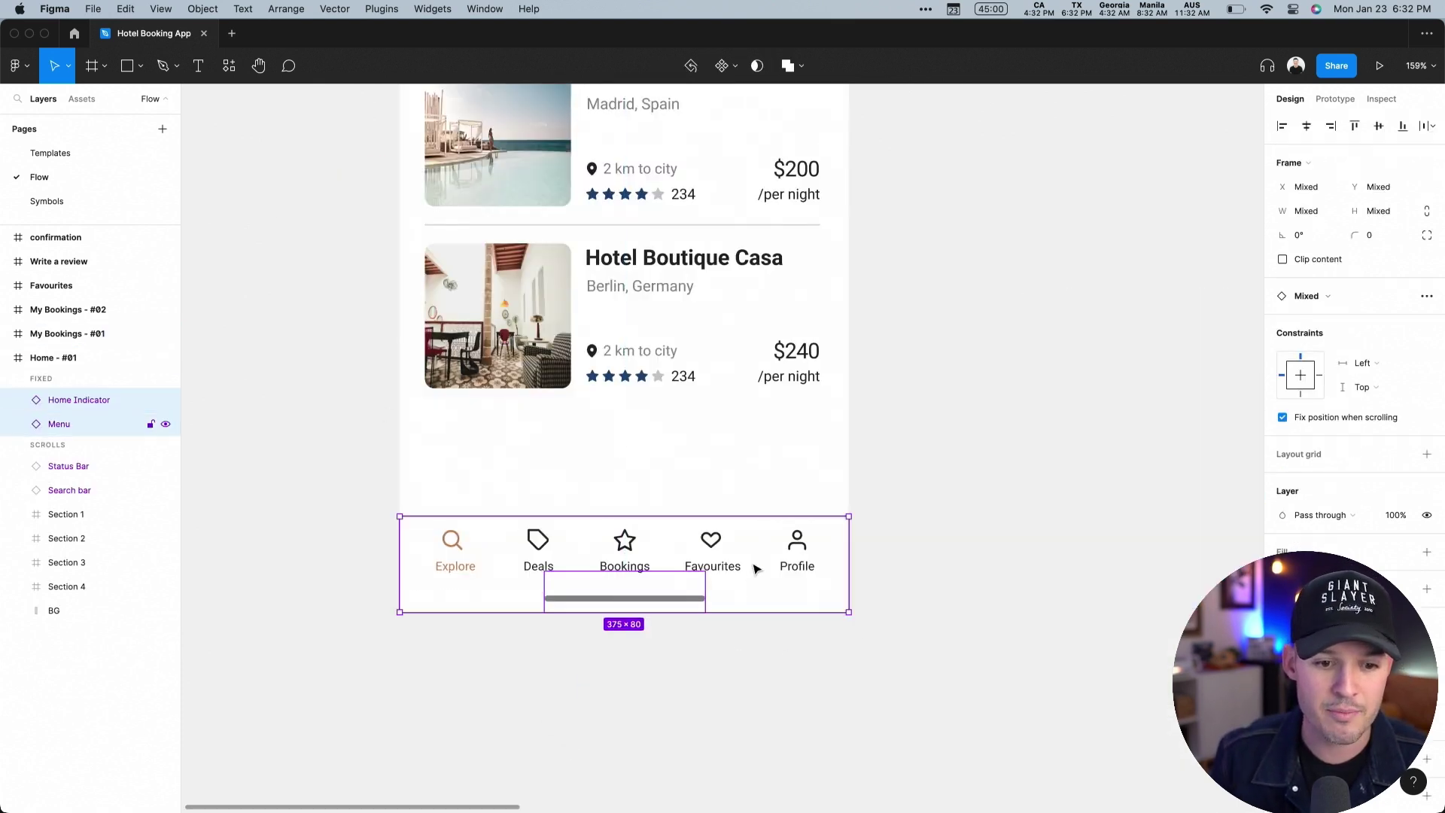
key(minus)
drag(749, 349, 576, 575)
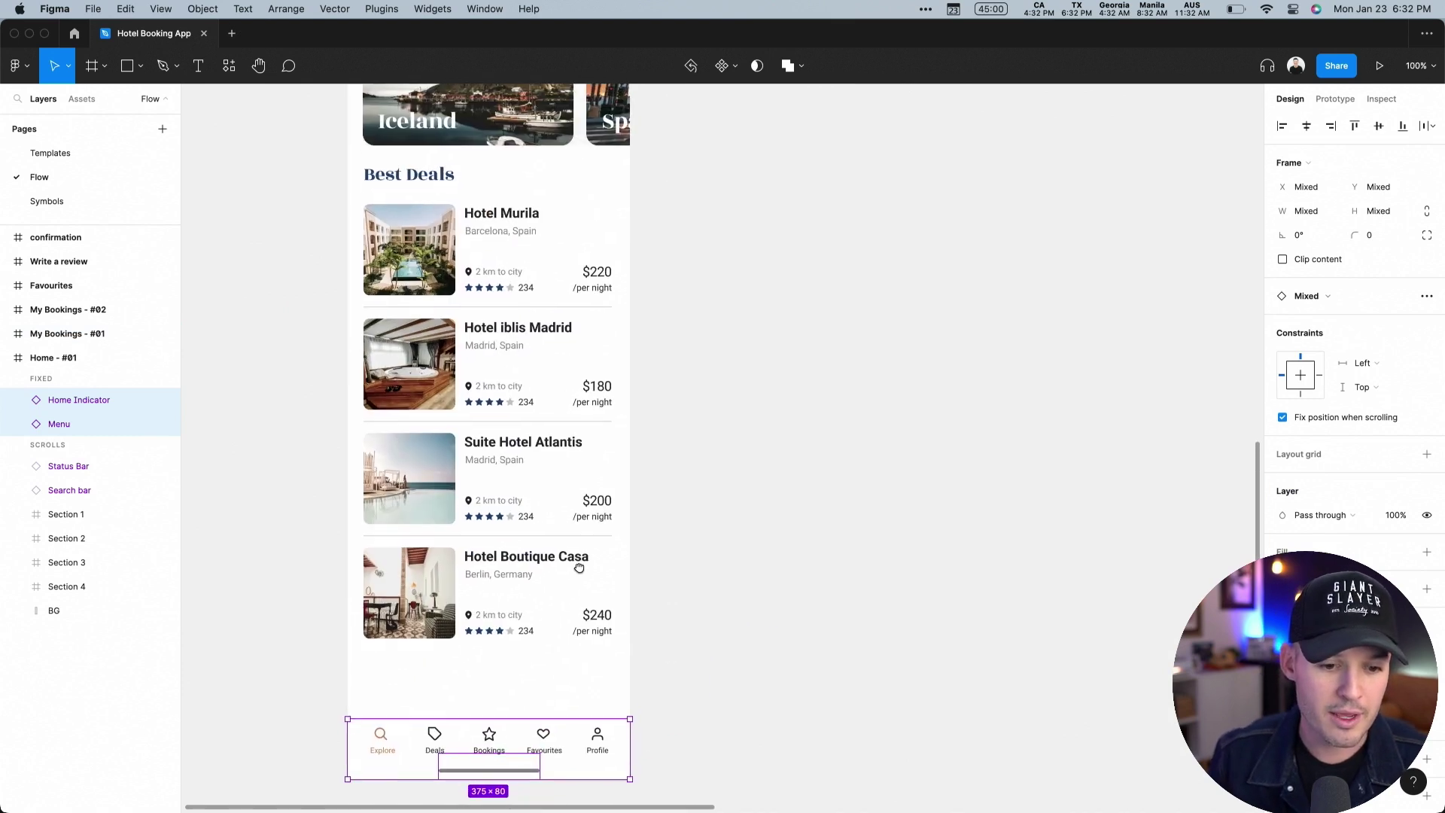
drag(588, 745, 571, 234)
- Scroll up and select the whole Home - #01 frame
scroll(572, 427, up, 10)
scroll(581, 358, up, 3)
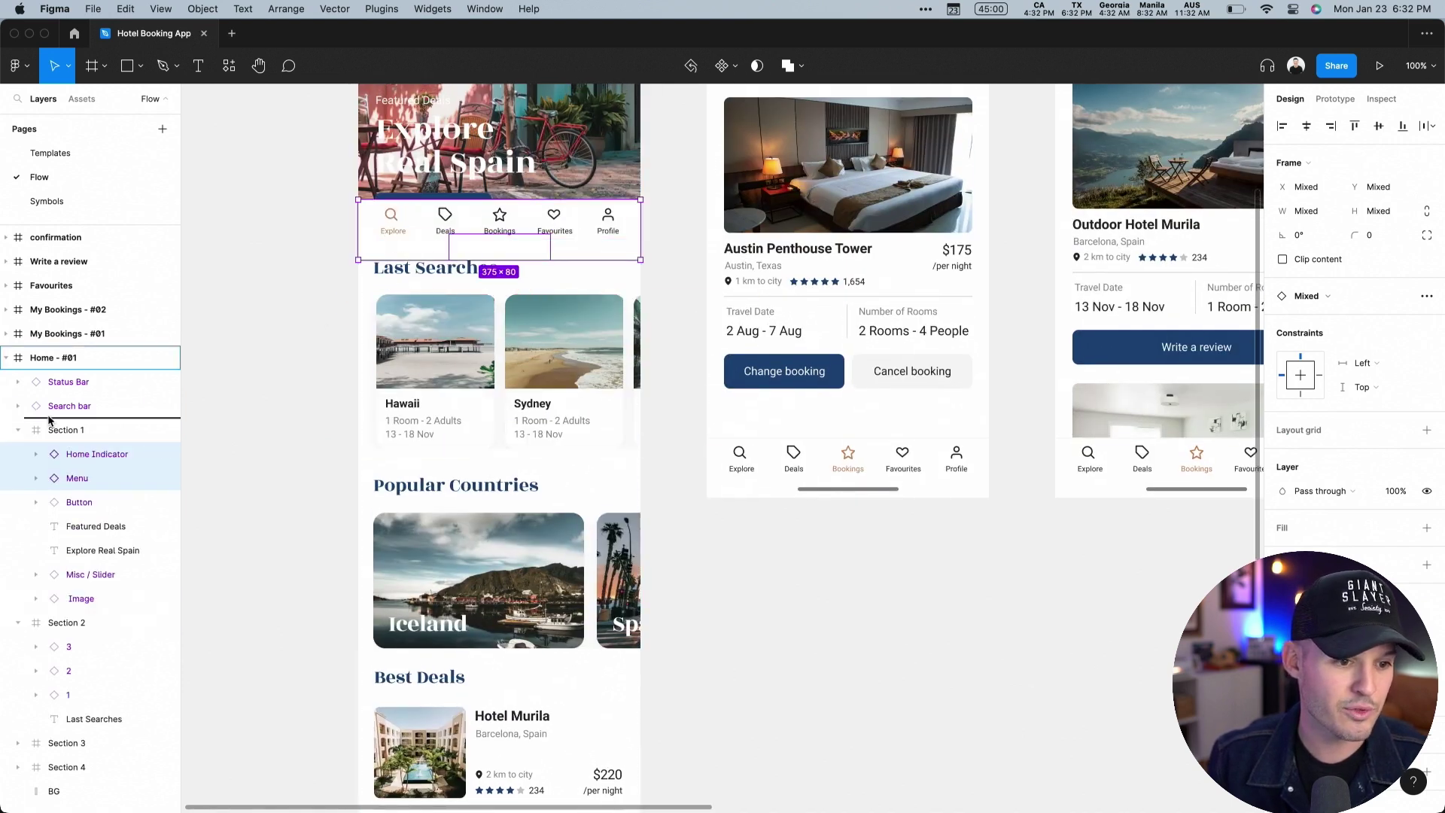
drag(49, 419, 49, 417)
scroll(625, 326, up, 5)
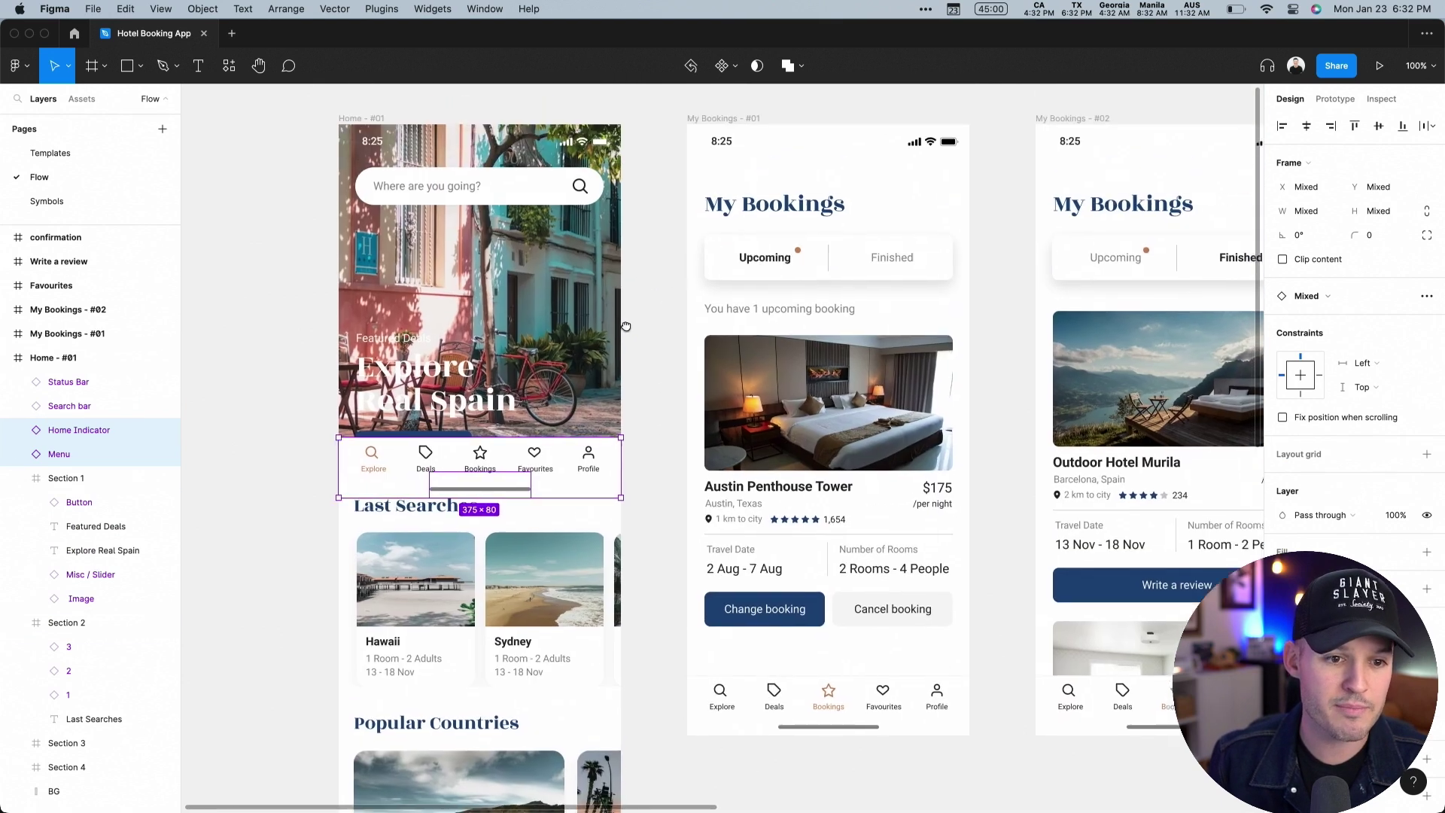
scroll(625, 326, up, 1)
click(367, 143)
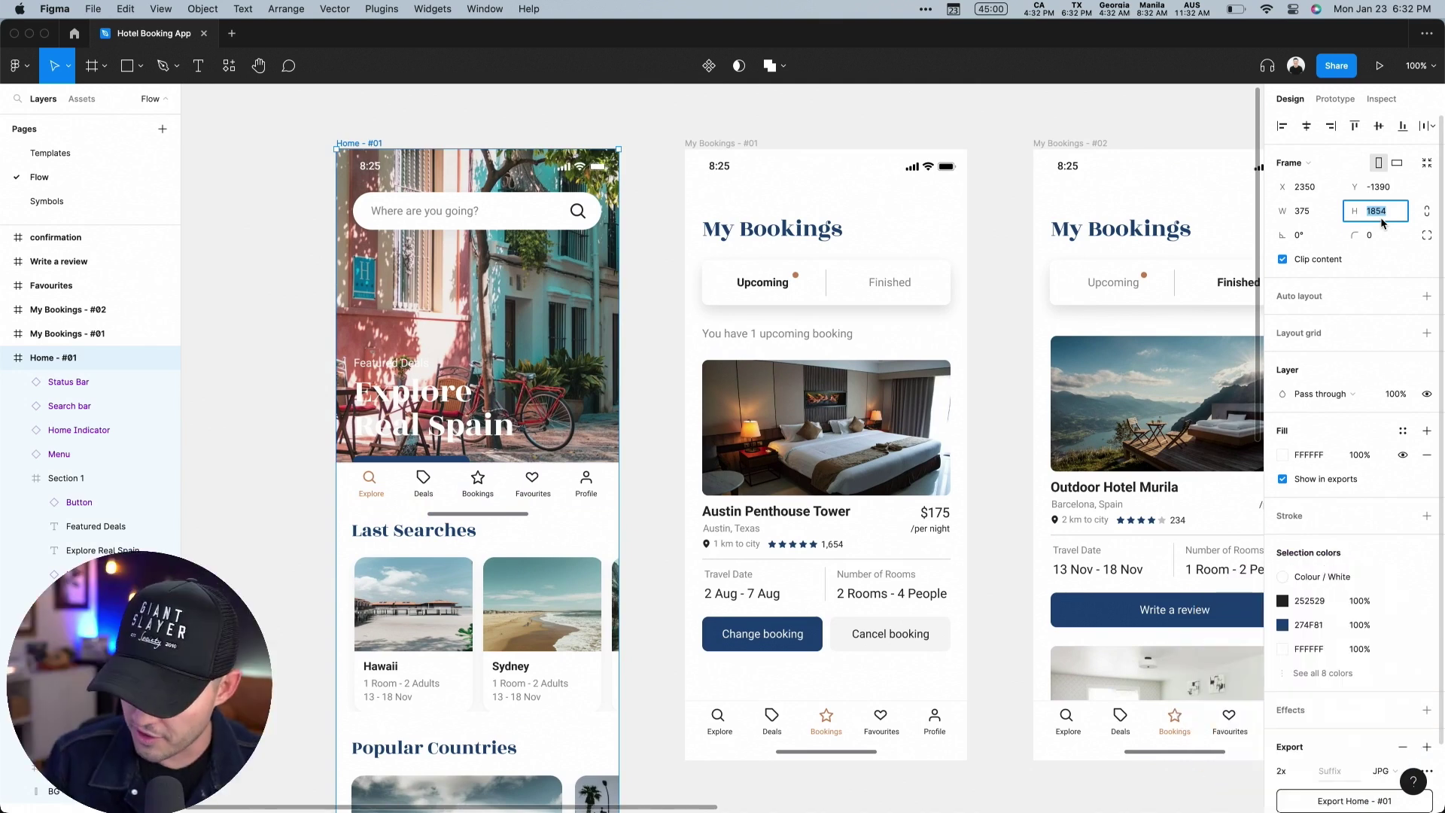
- Resize Home - #01 to 812 tall and drag the menu and home indicator flush to its bottom edge
text(812)
key(Return)
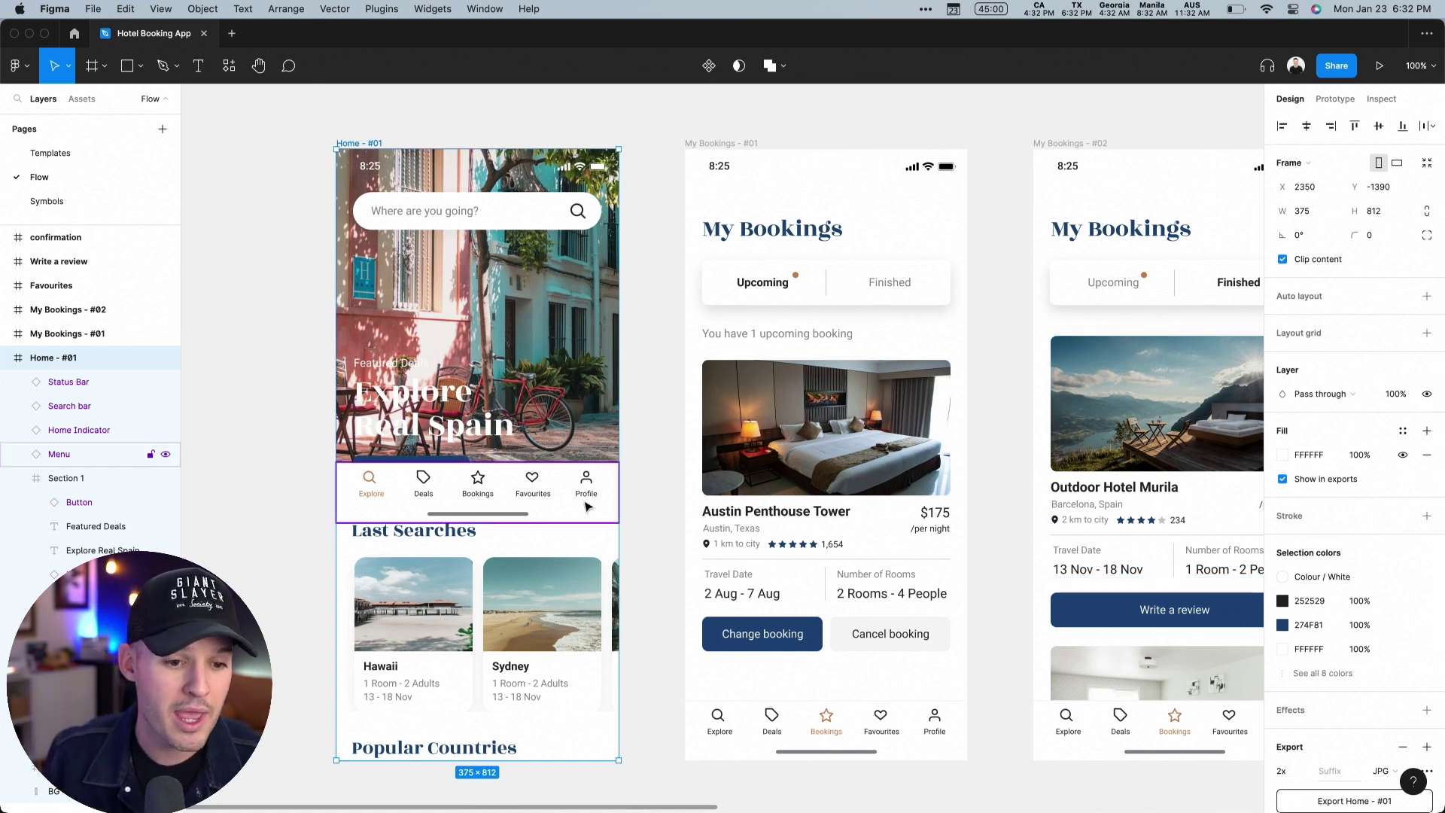
click(524, 522)
shift+click(584, 493)
drag(584, 493, 592, 735)
drag(274, 775, 636, 648)
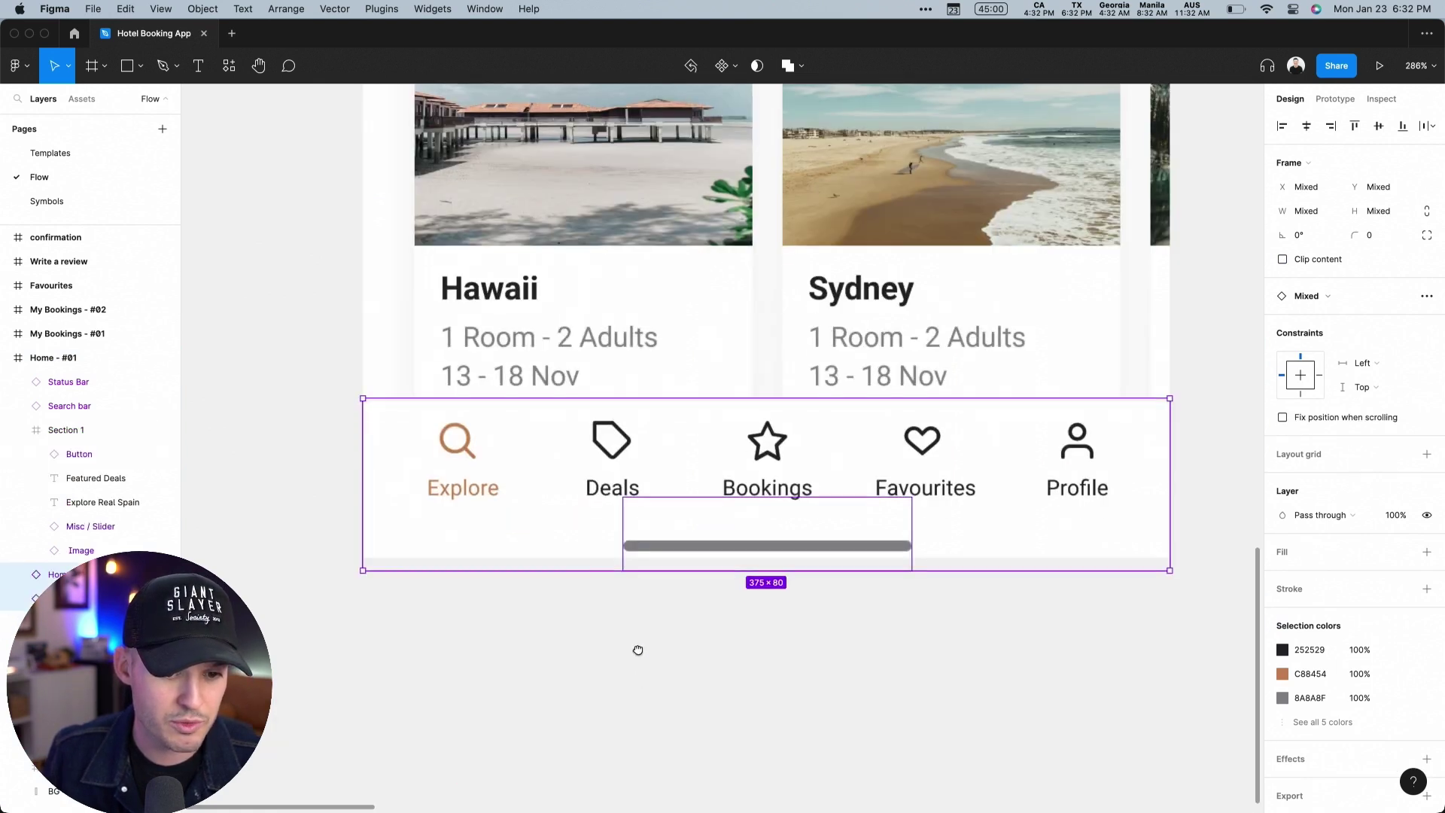
drag(1001, 437, 1000, 426)
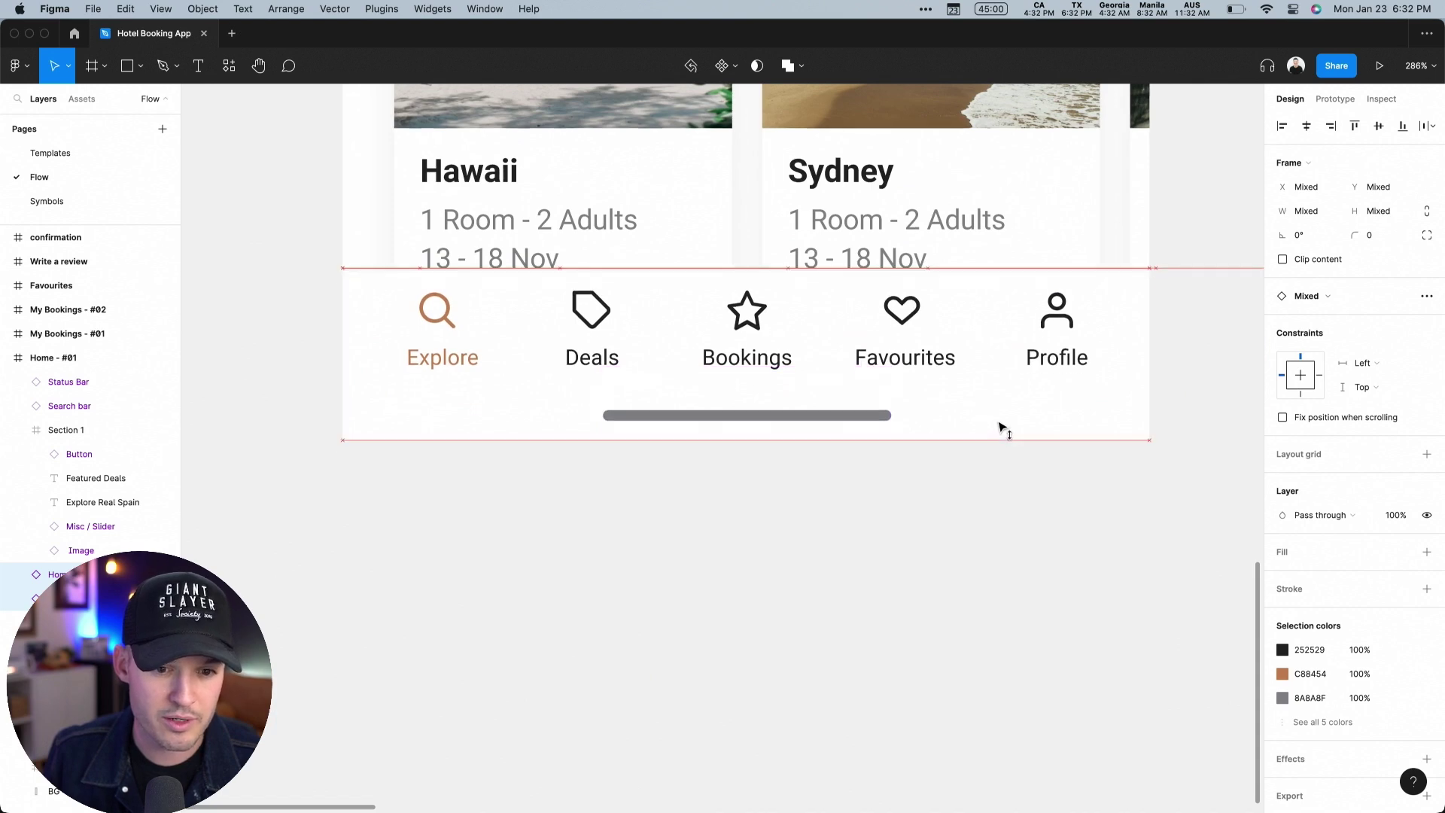
drag(1181, 377, 651, 502)
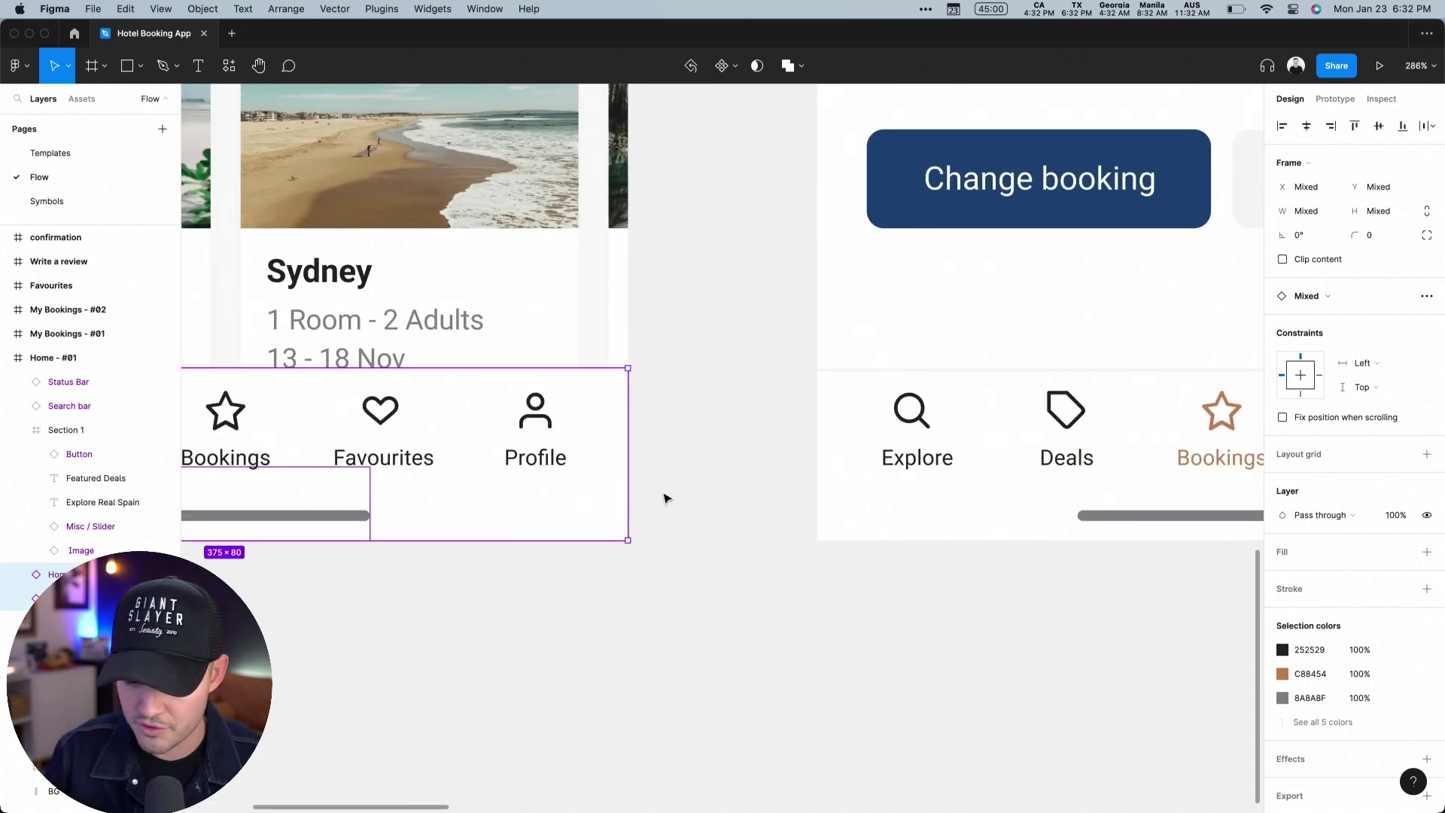
- Reset the zoom with Shift+0 and start presenting the prototype from Home - #01
key(shift+0)
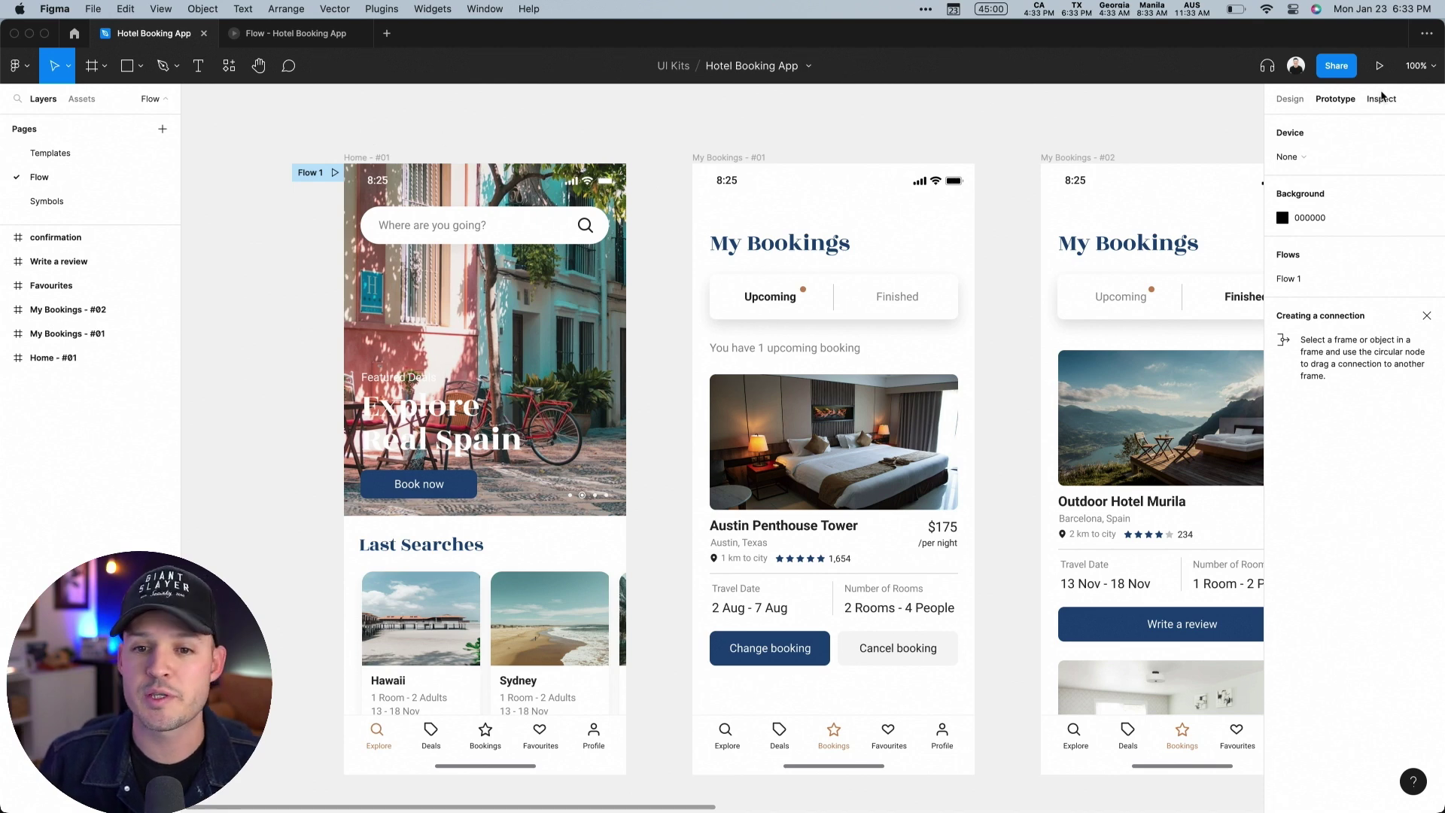
click(1382, 66)
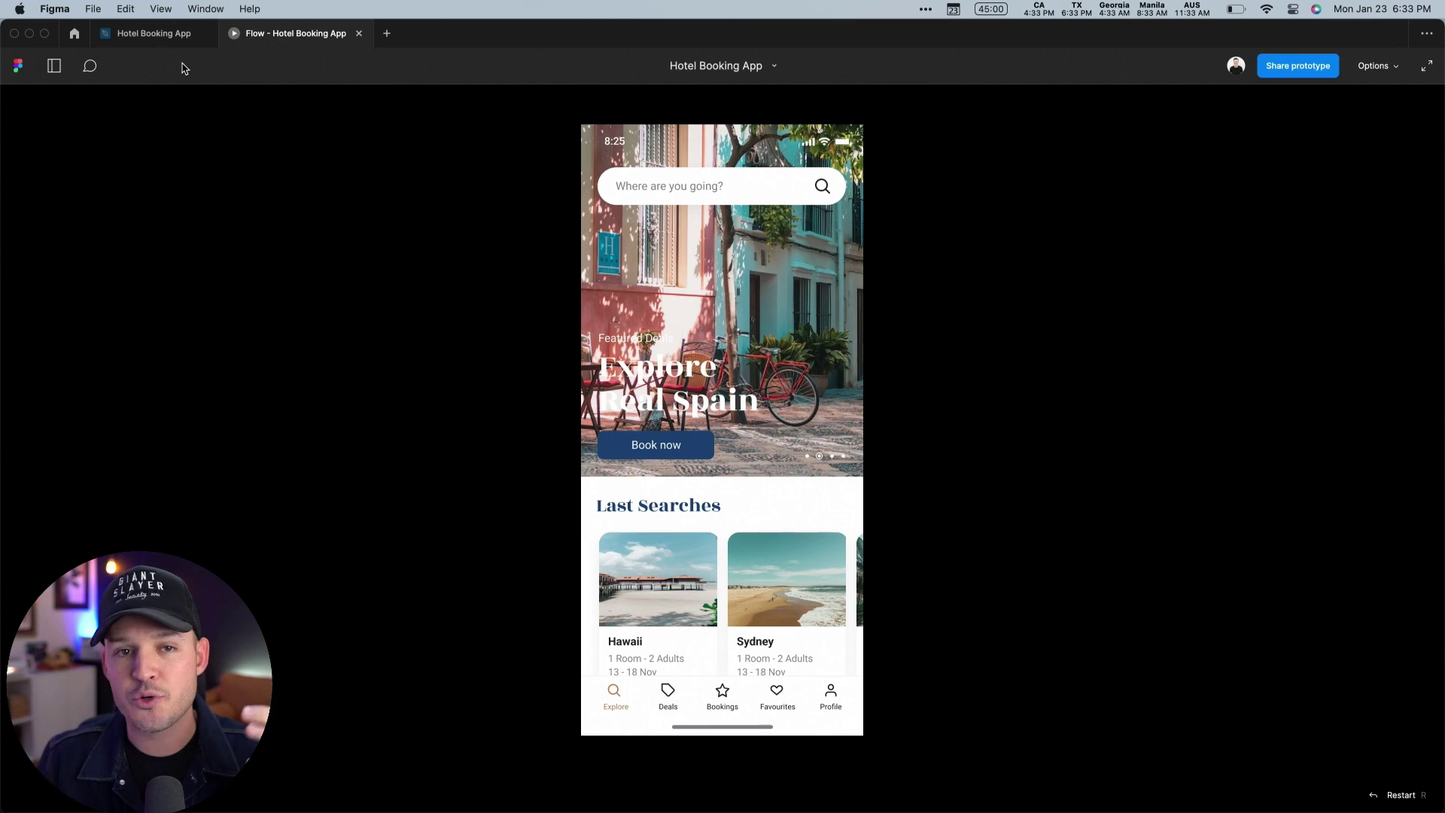
- Back in the editor, set the Home - #01 frame's overflow scrolling to Vertical scrolling
click(150, 34)
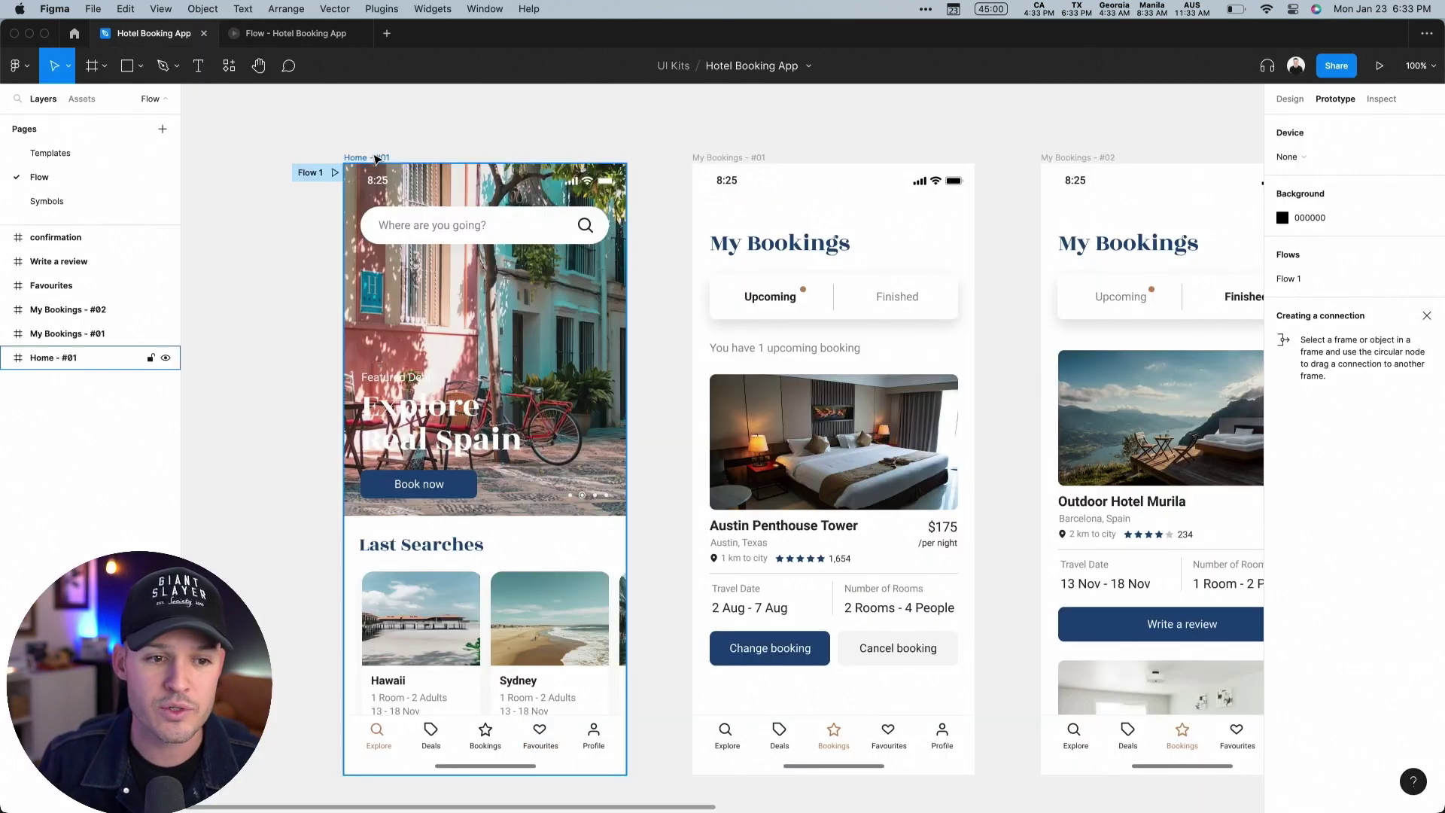
click(376, 158)
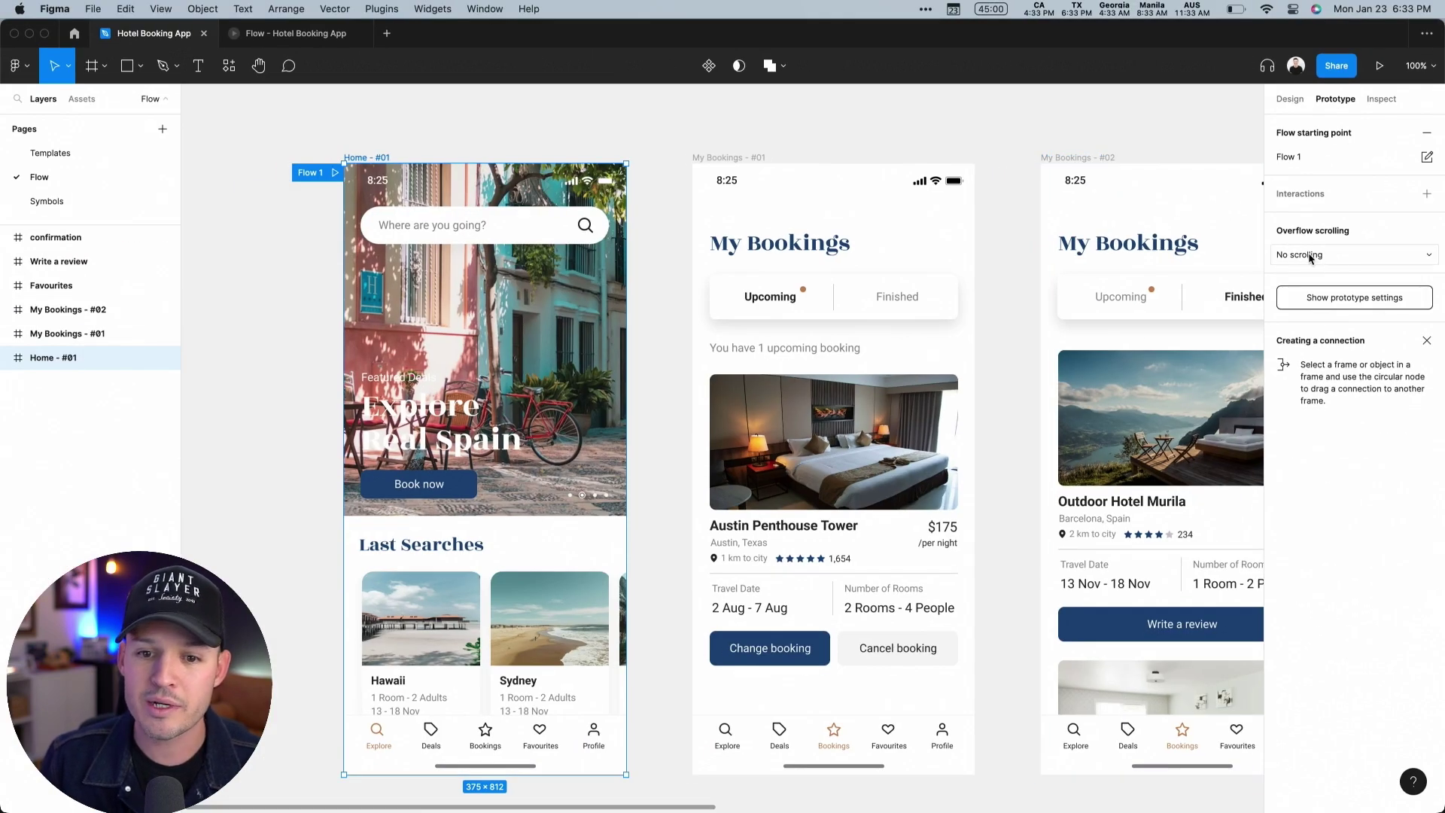
click(1311, 256)
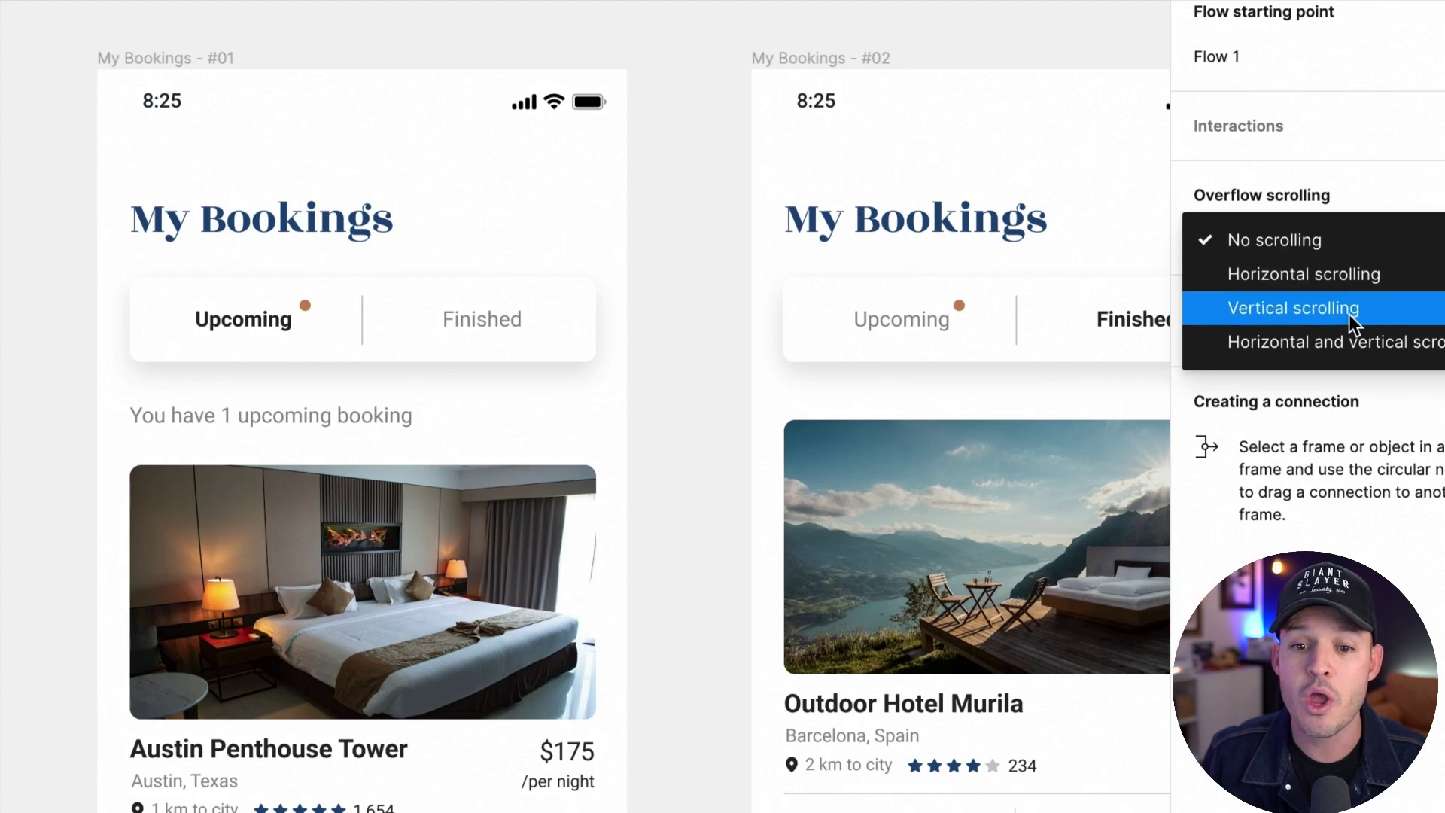
click(1347, 291)
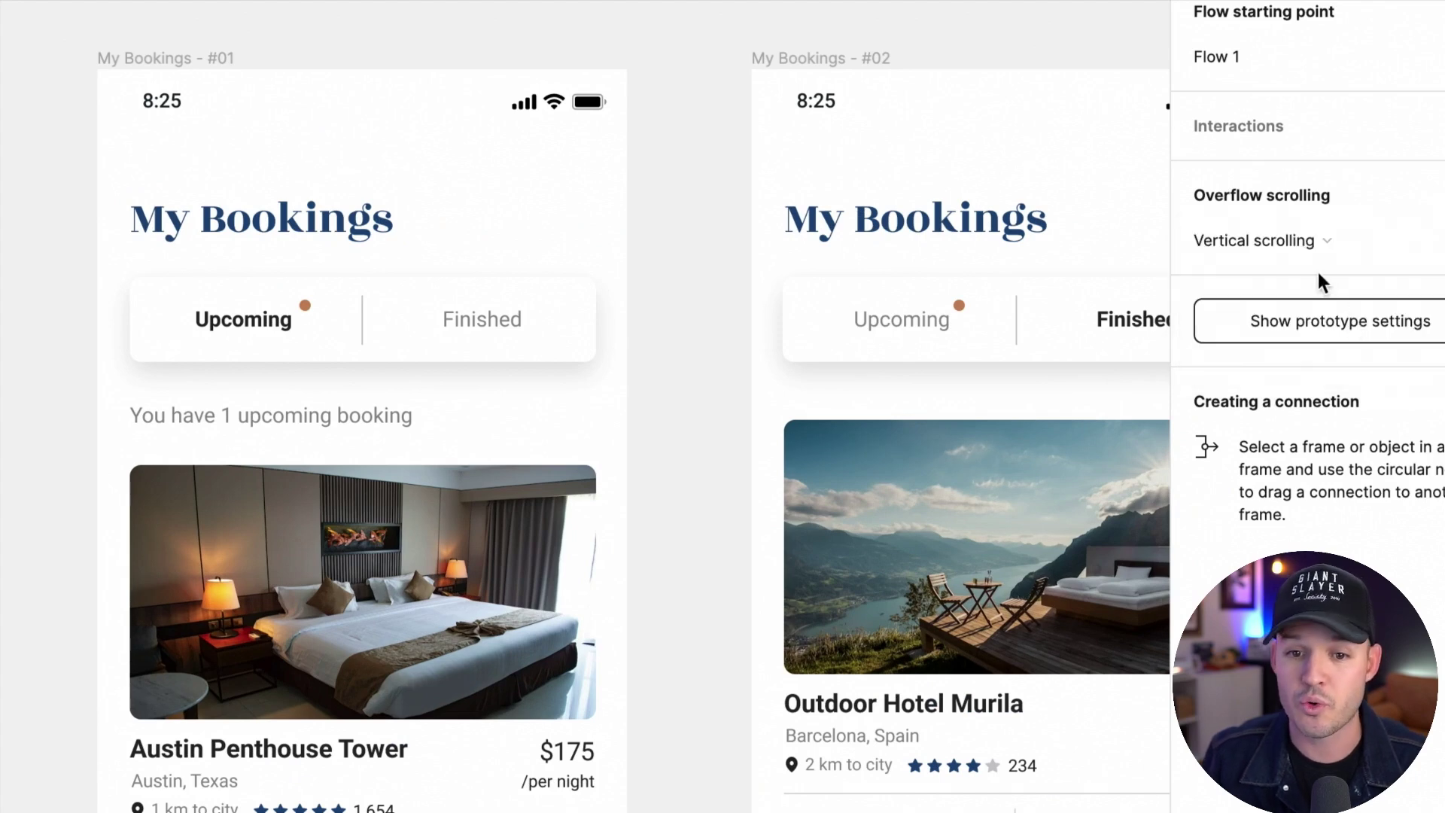
click(1302, 241)
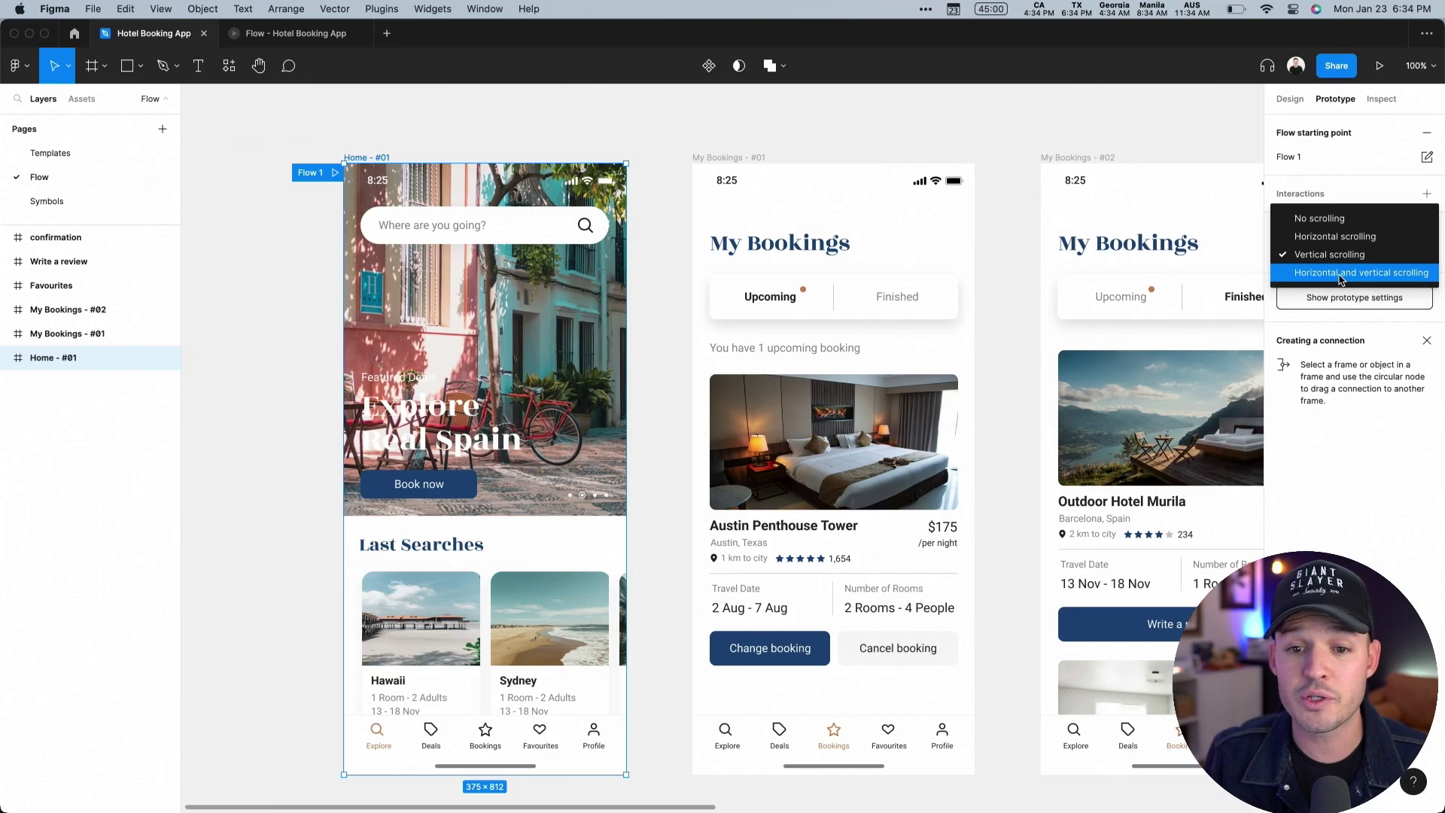
click(1350, 260)
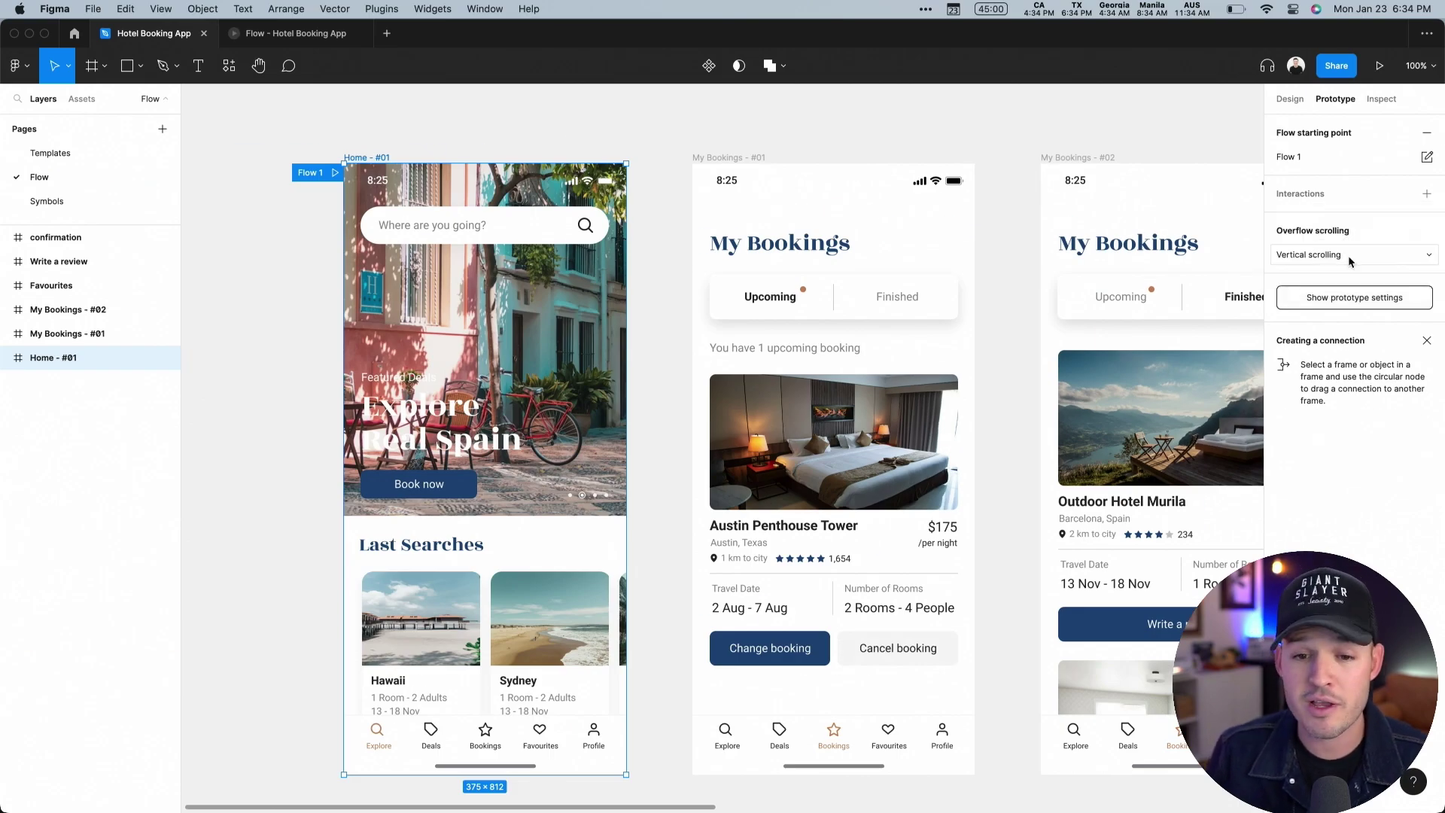
- In the presentation tab, scroll the Home screen up and down to check vertical scrolling
click(295, 33)
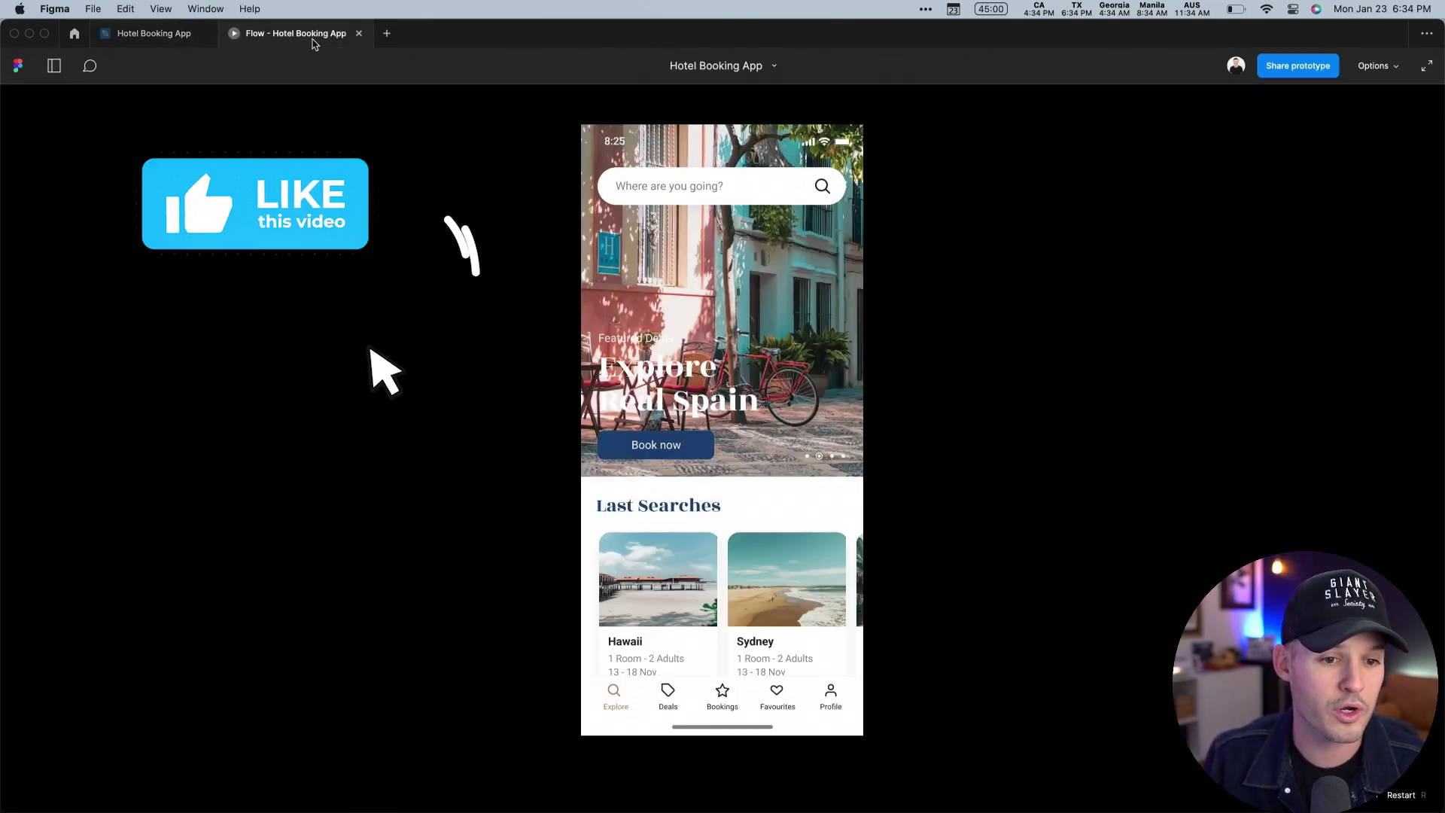
scroll(680, 382, down, 2)
scroll(680, 382, down, 5)
scroll(680, 381, up, 5)
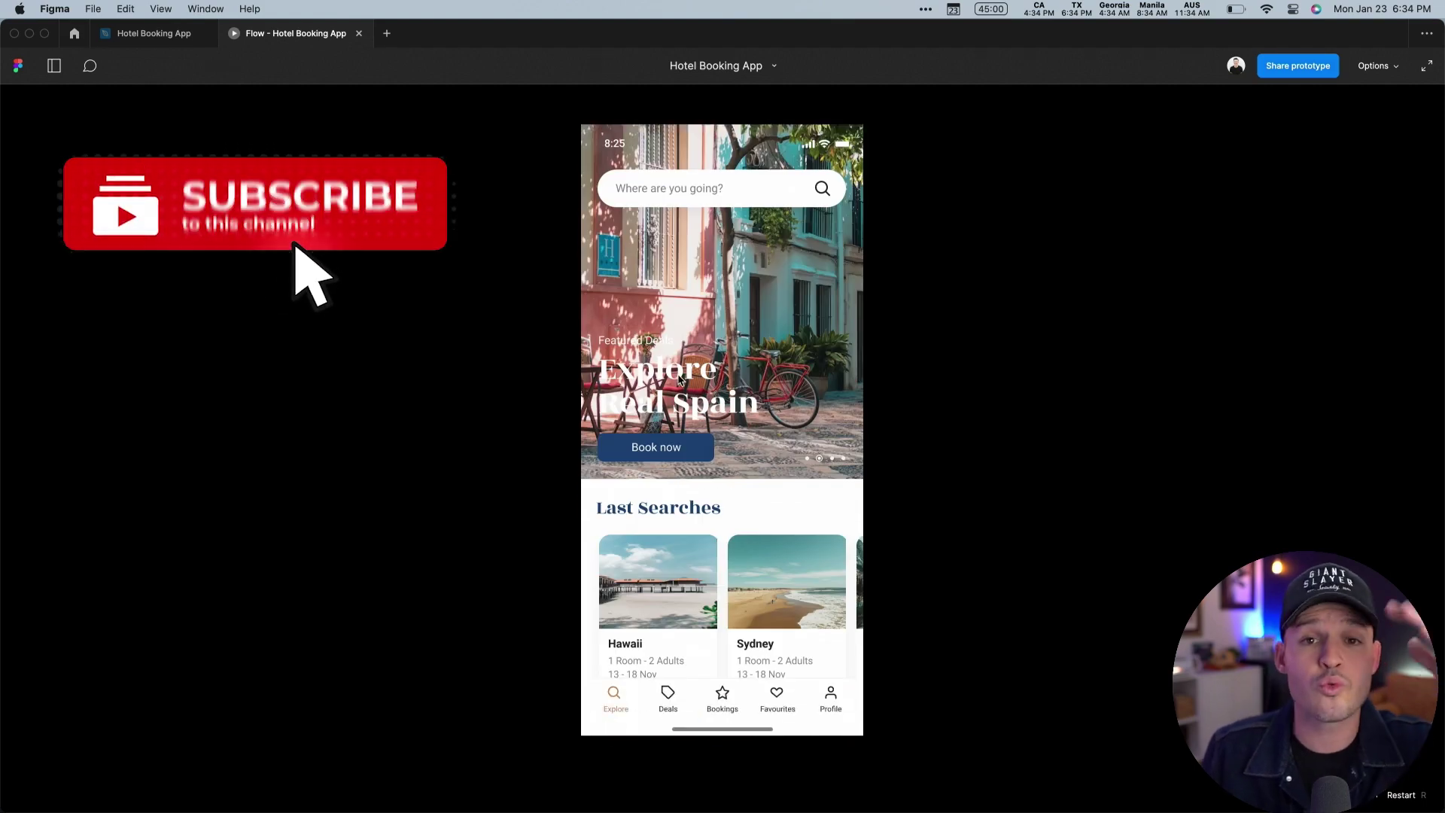
scroll(680, 382, down, 5)
scroll(679, 379, up, 5)
scroll(678, 378, down, 5)
scroll(678, 378, up, 5)
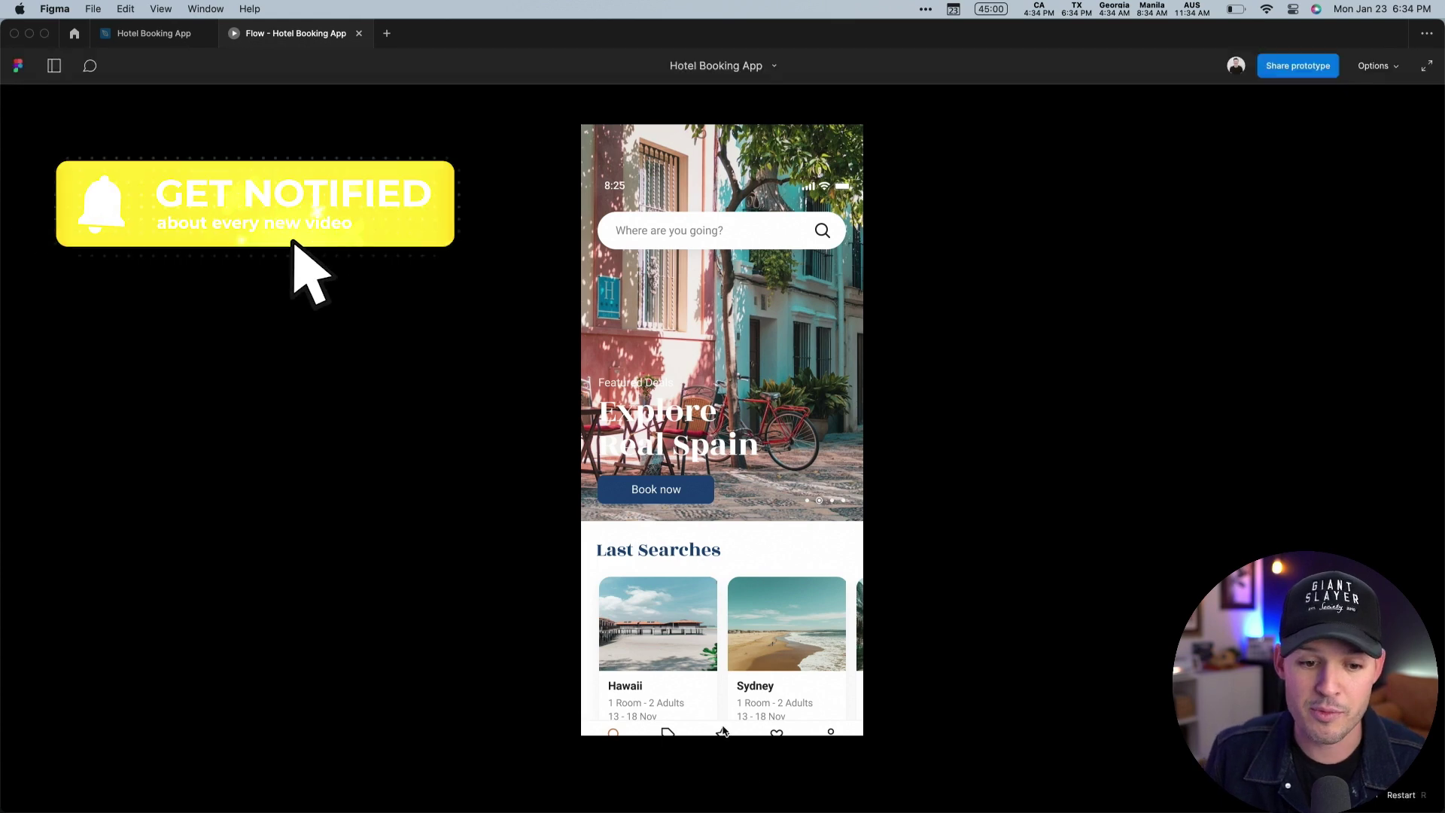
- Select the Home screen's home indicator and bottom menu and tick Fix position when scrolling
click(155, 34)
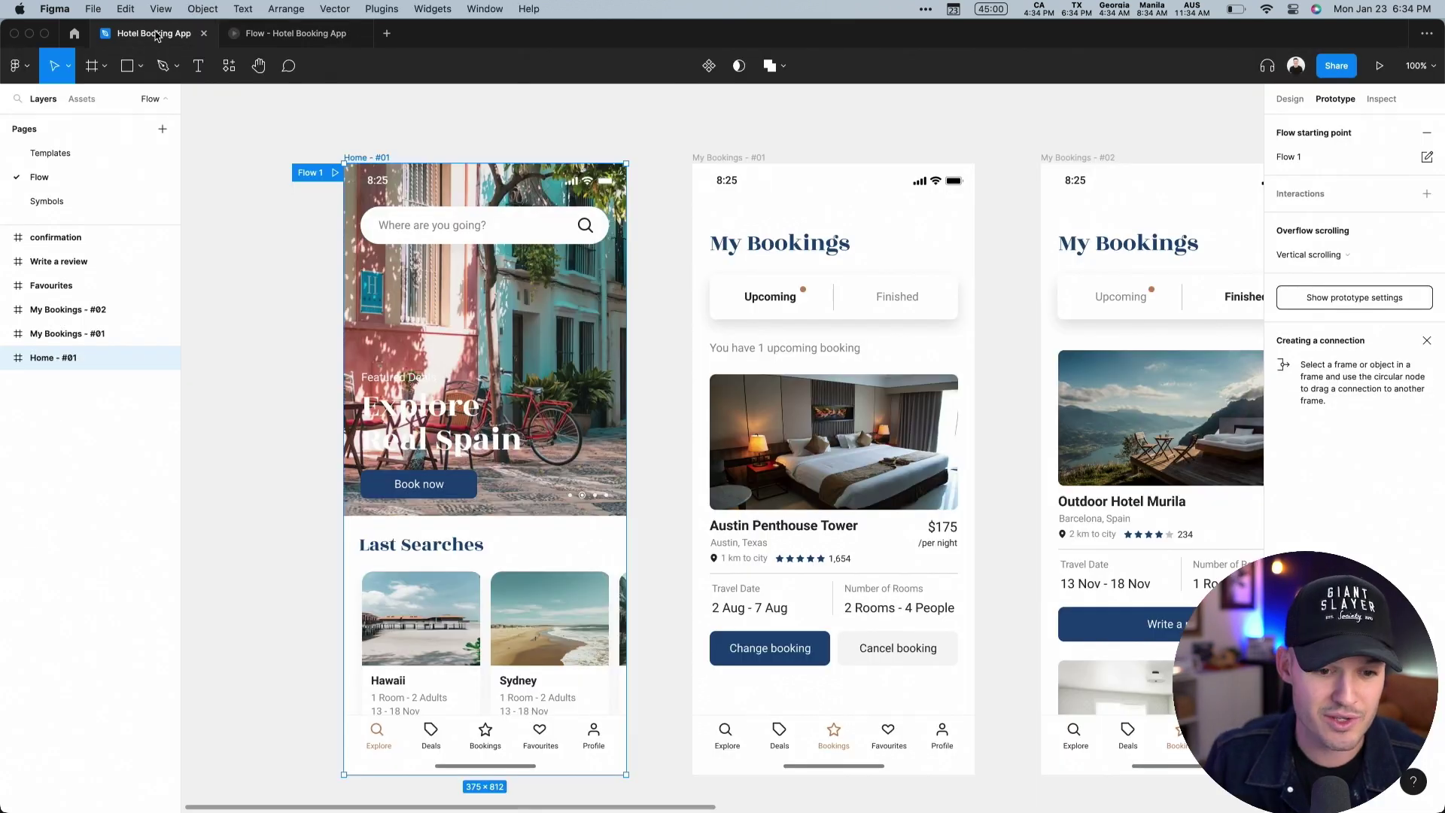
click(281, 600)
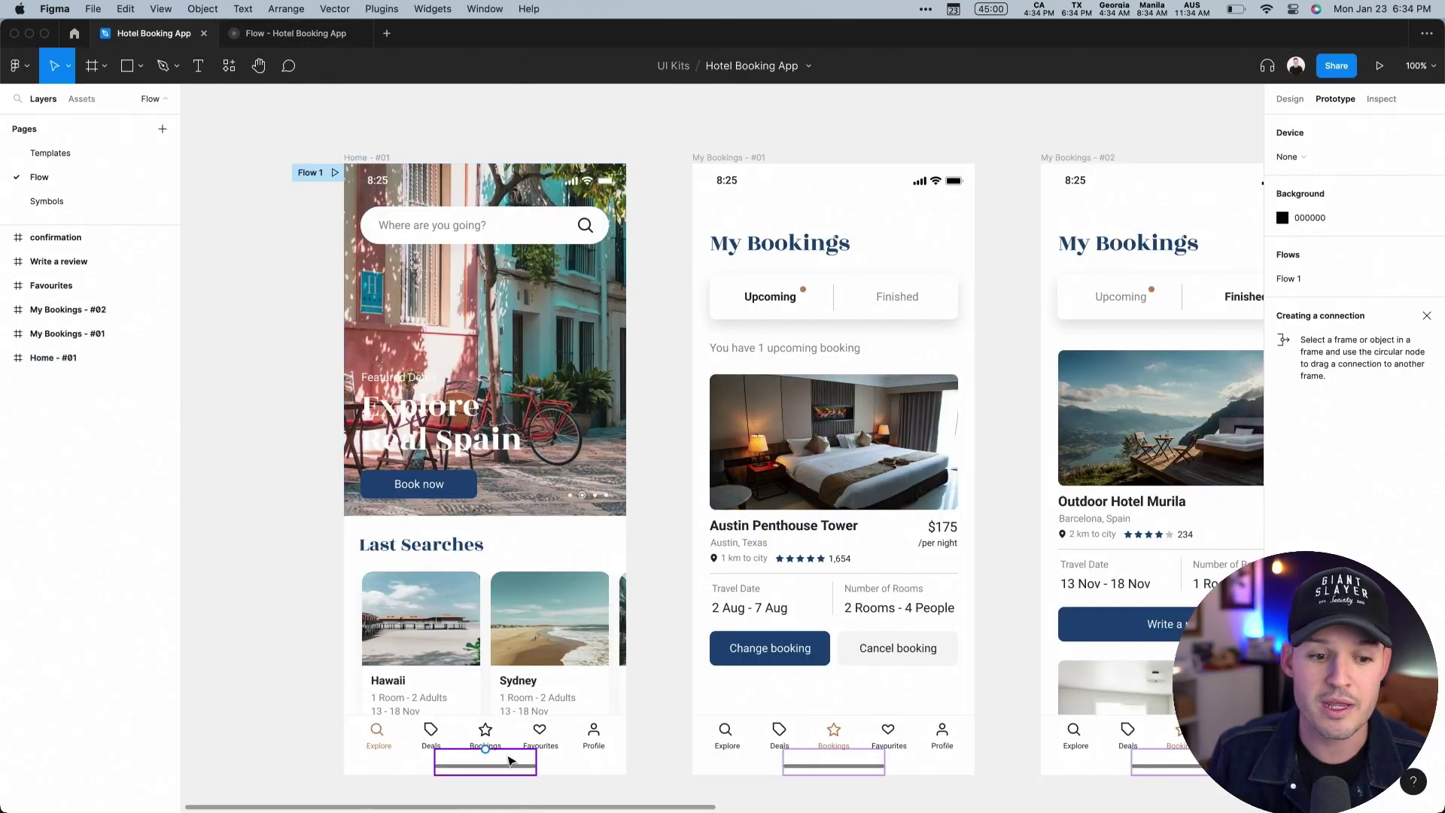
click(509, 764)
shift+click(580, 734)
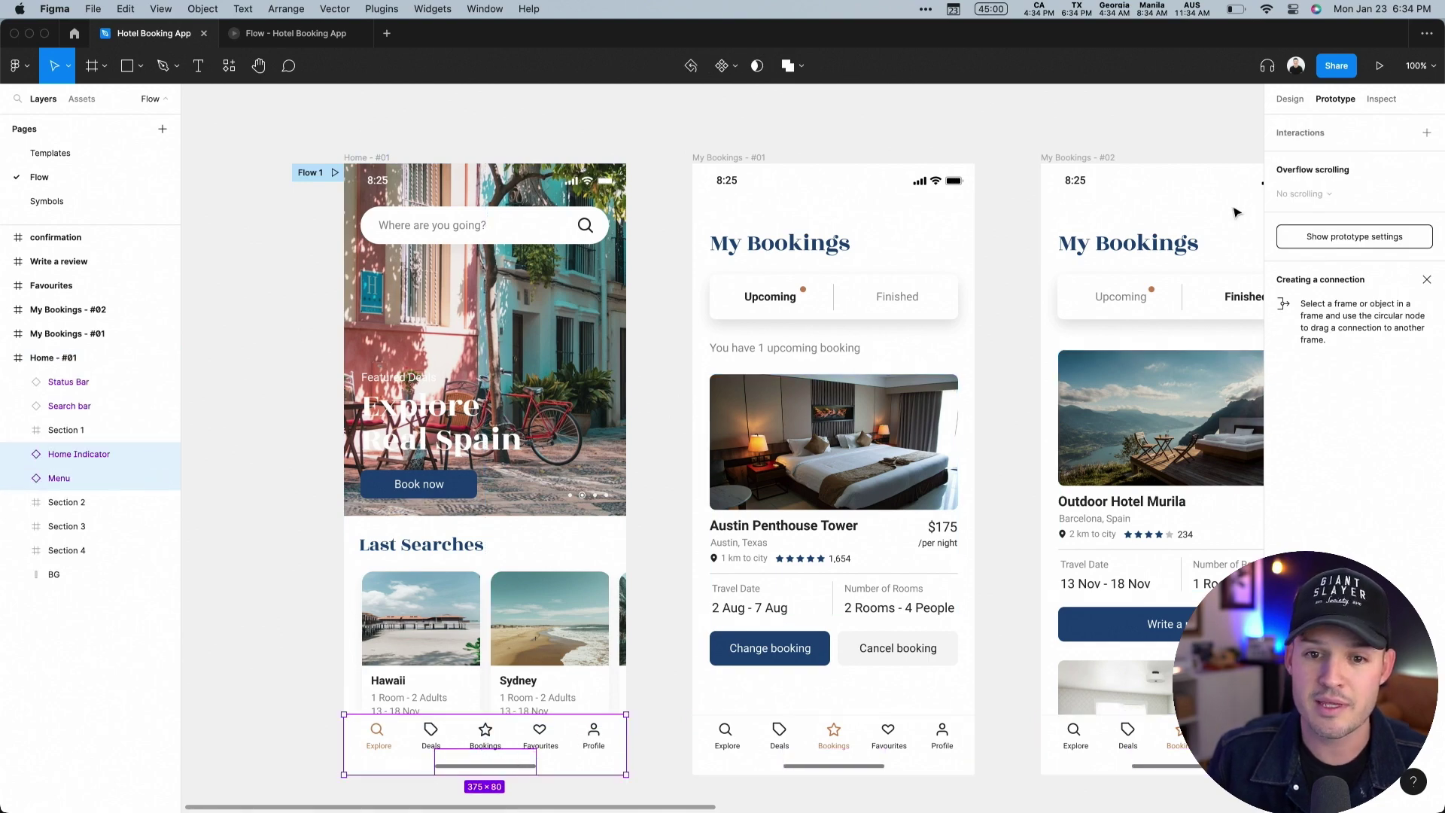
click(1291, 100)
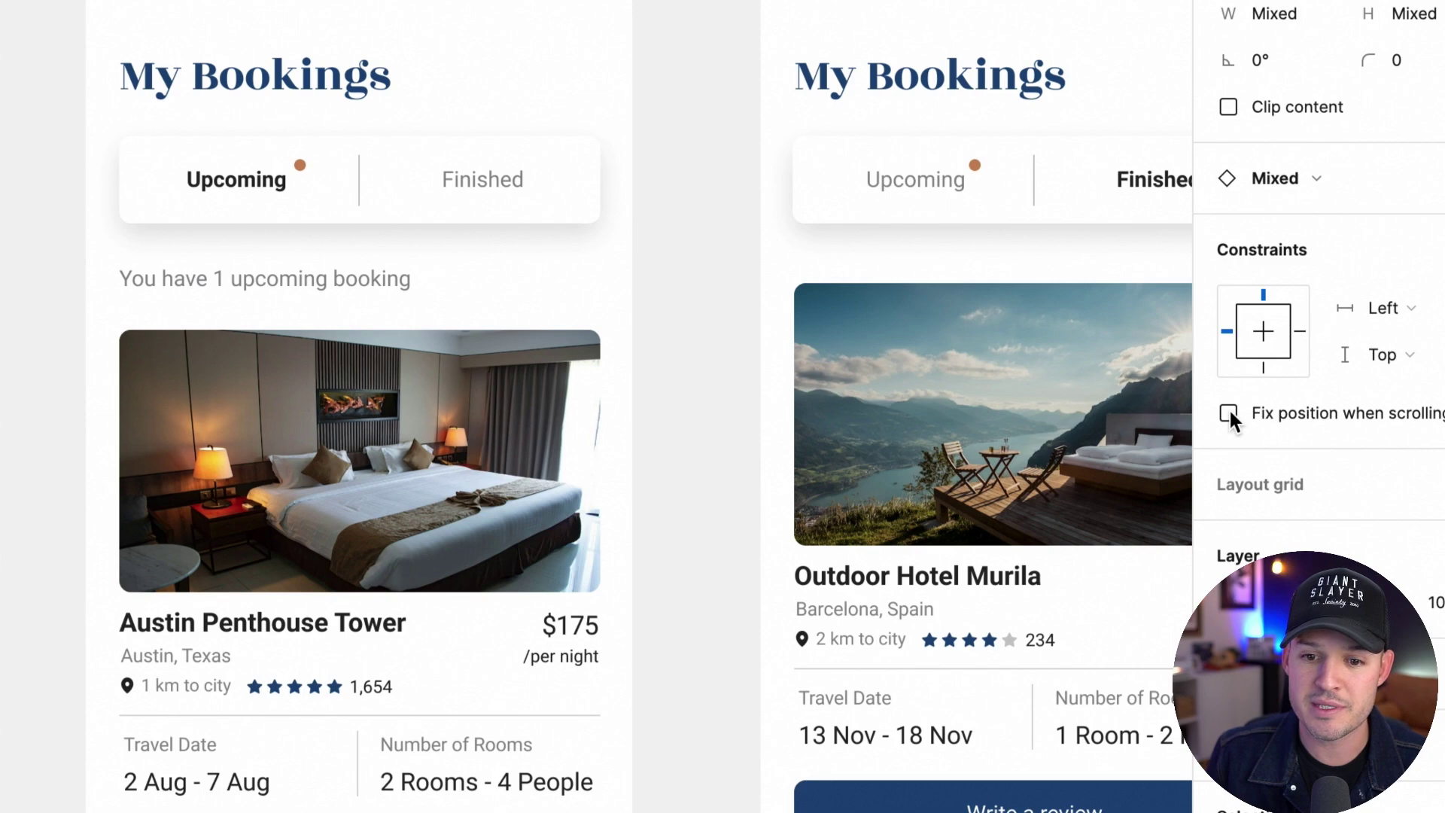
click(1229, 413)
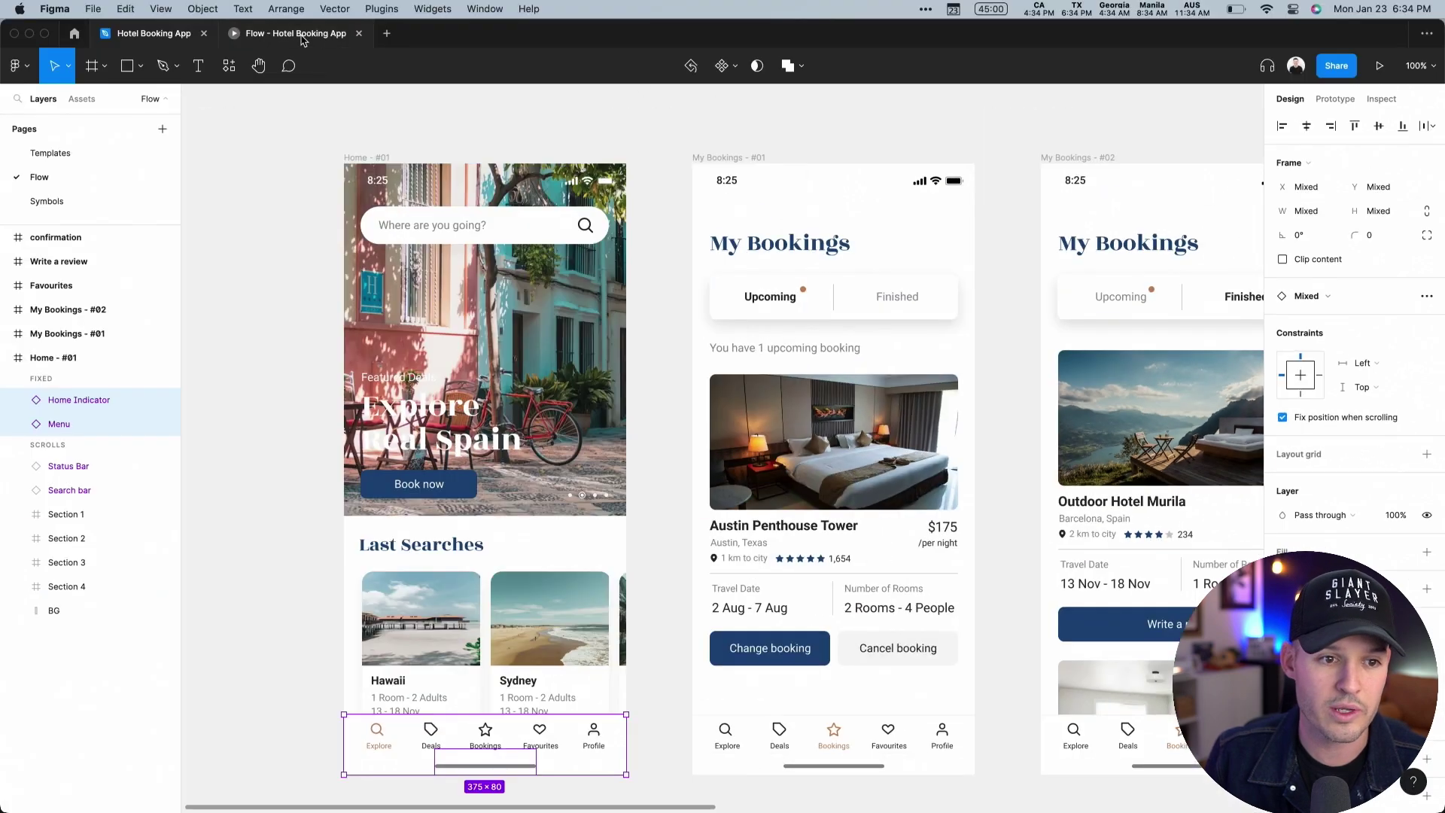
- Scroll the Home screen in the presentation to confirm the bottom menu stays fixed
click(301, 39)
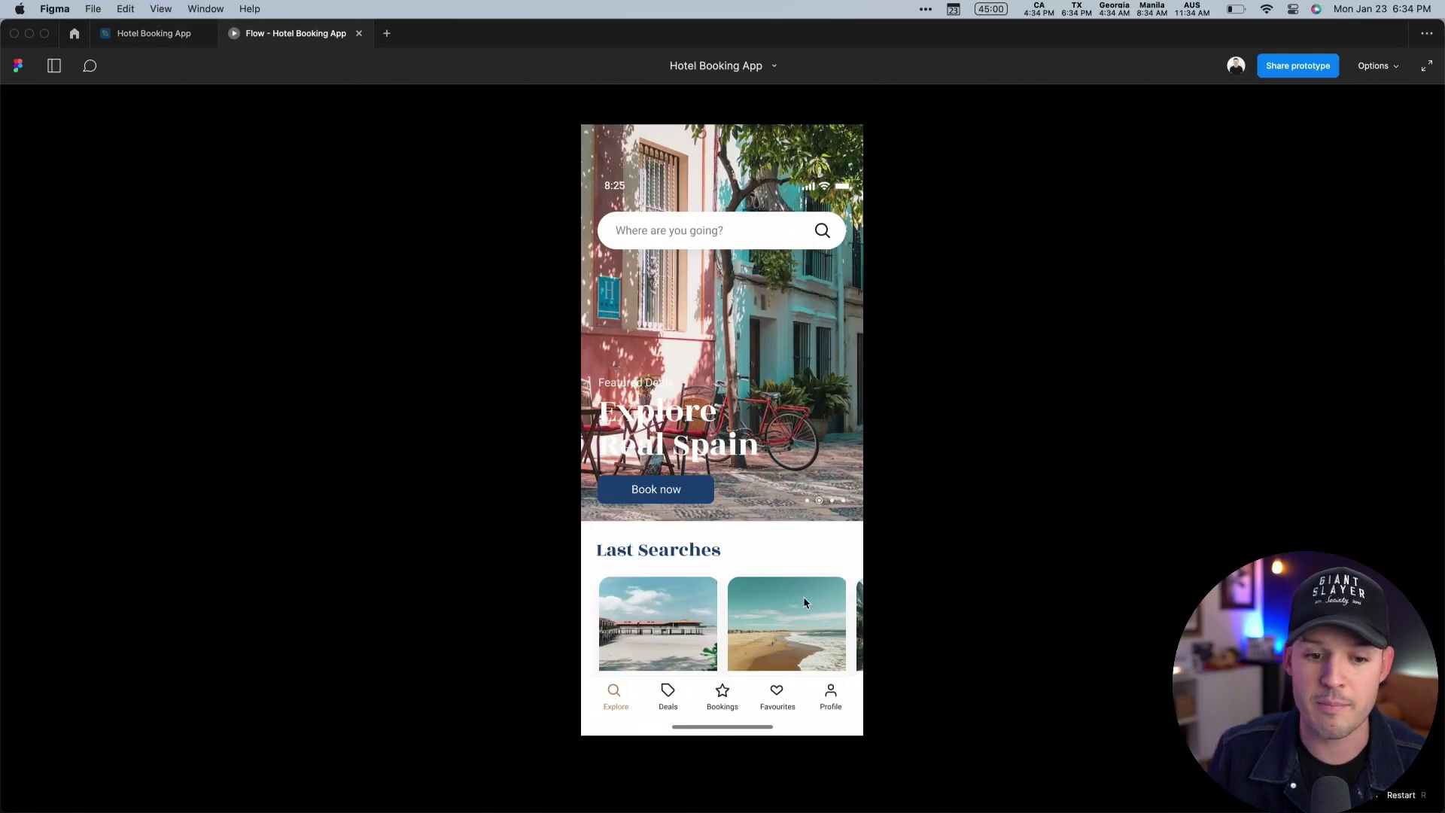
scroll(803, 596, down, 10)
scroll(802, 590, up, 10)
scroll(798, 590, down, 10)
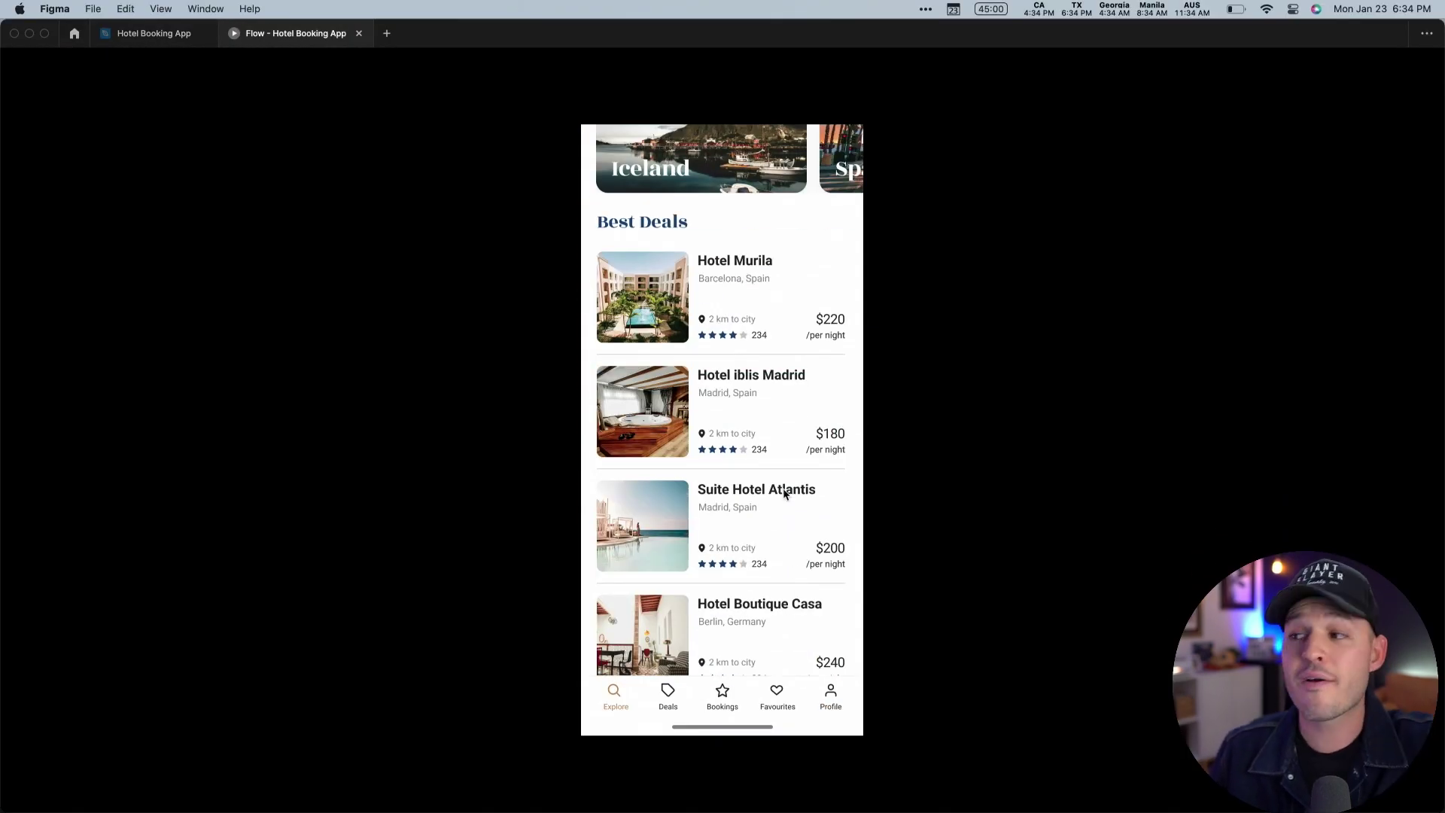
scroll(783, 493, up, 10)
scroll(783, 493, down, 10)
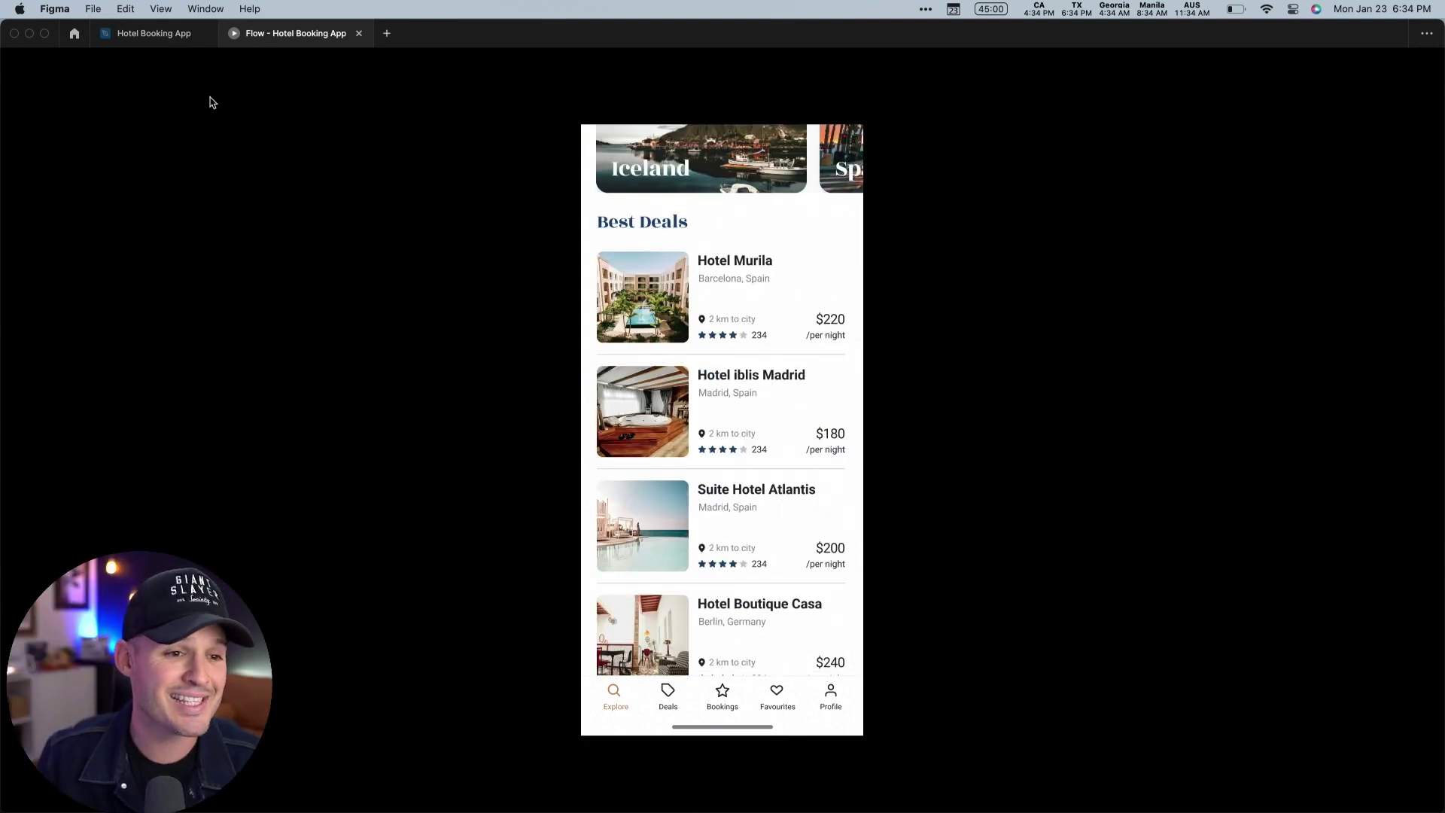
- Return to the Hotel Booking App editor and clear the selection on the empty canvas
click(154, 33)
click(285, 284)
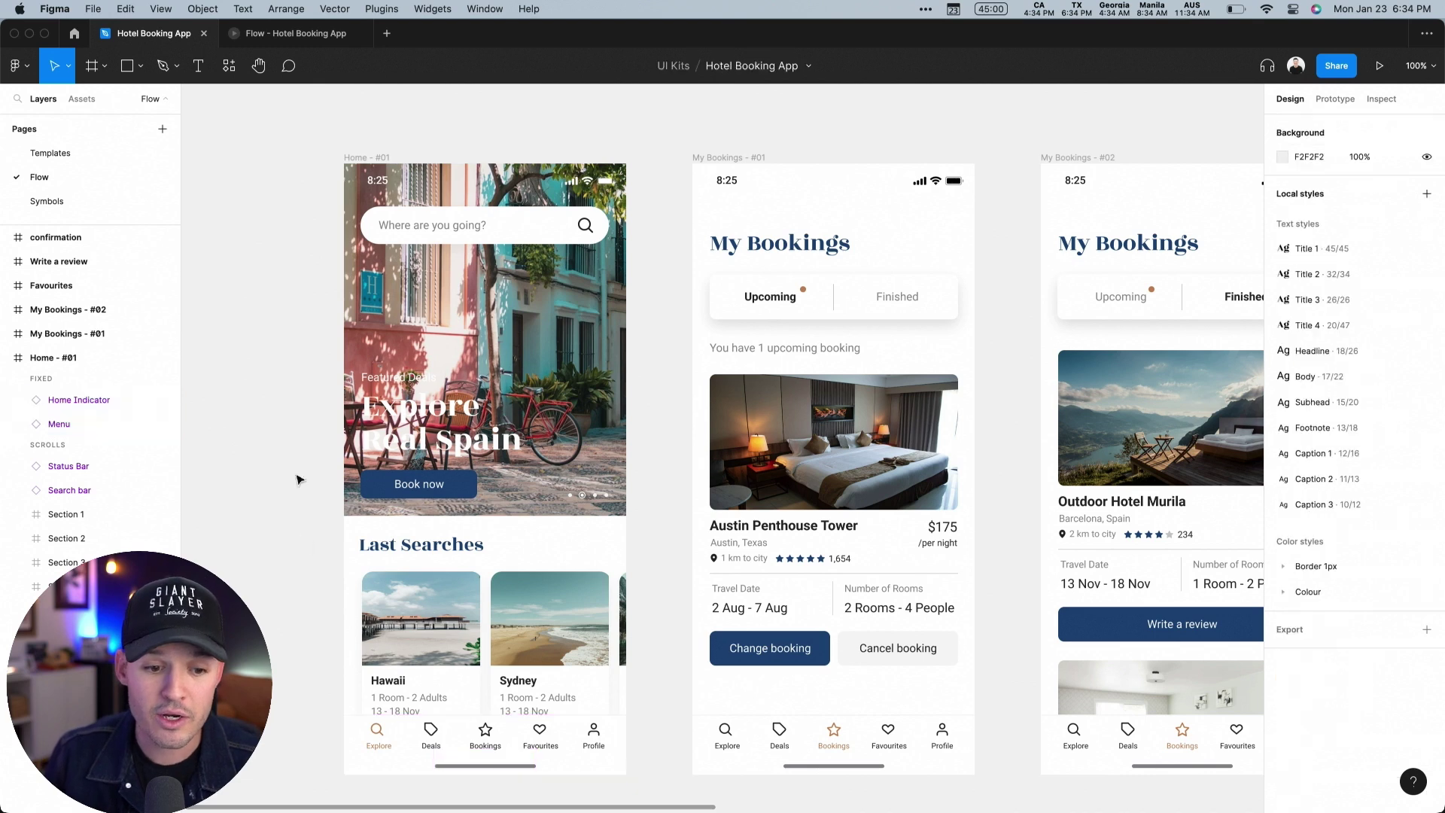
scroll(296, 452, down, 5)
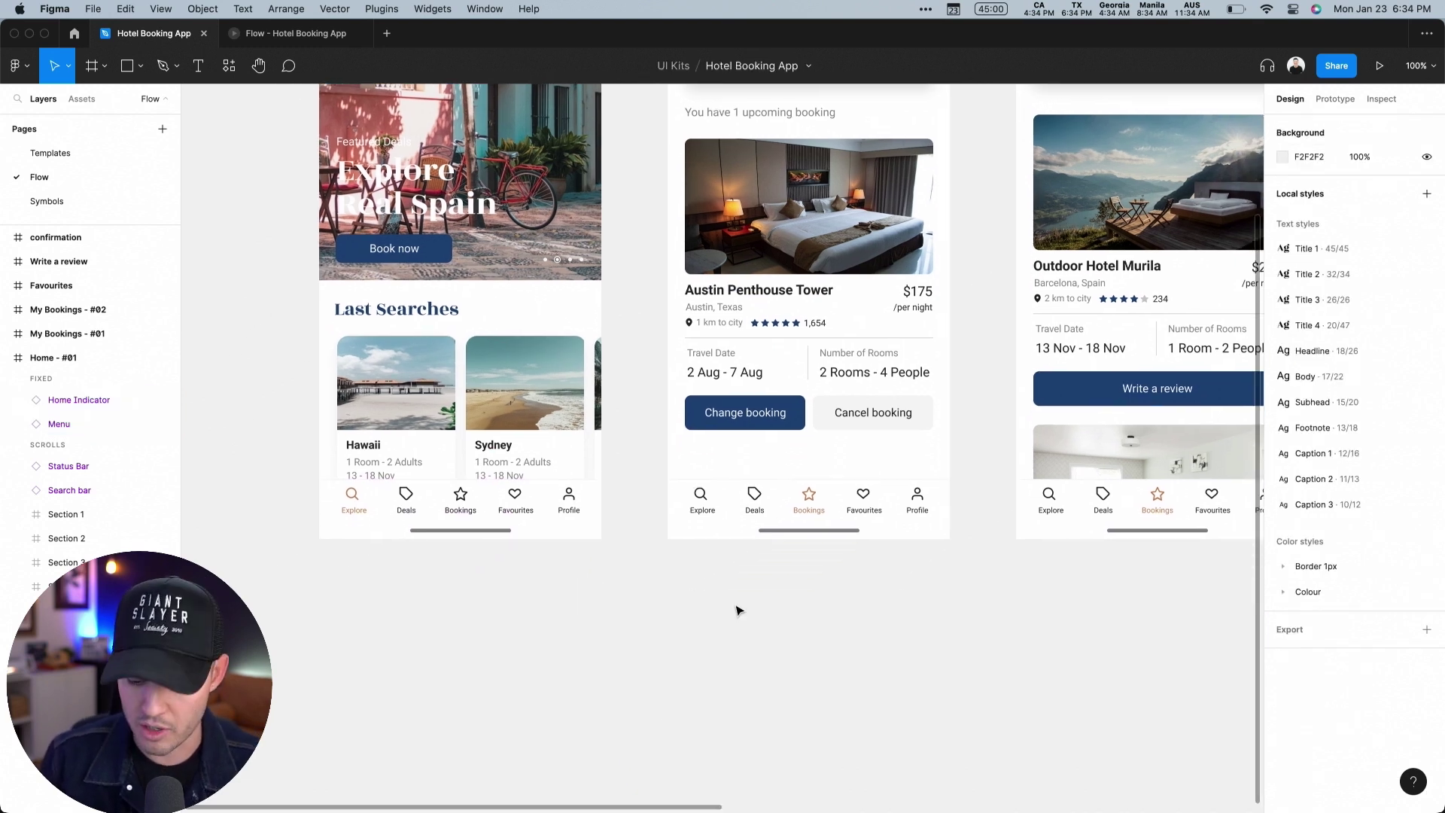
- Link the Home tab bar's Favourites icon to the Favourites screen
key(minus)
key(minus)
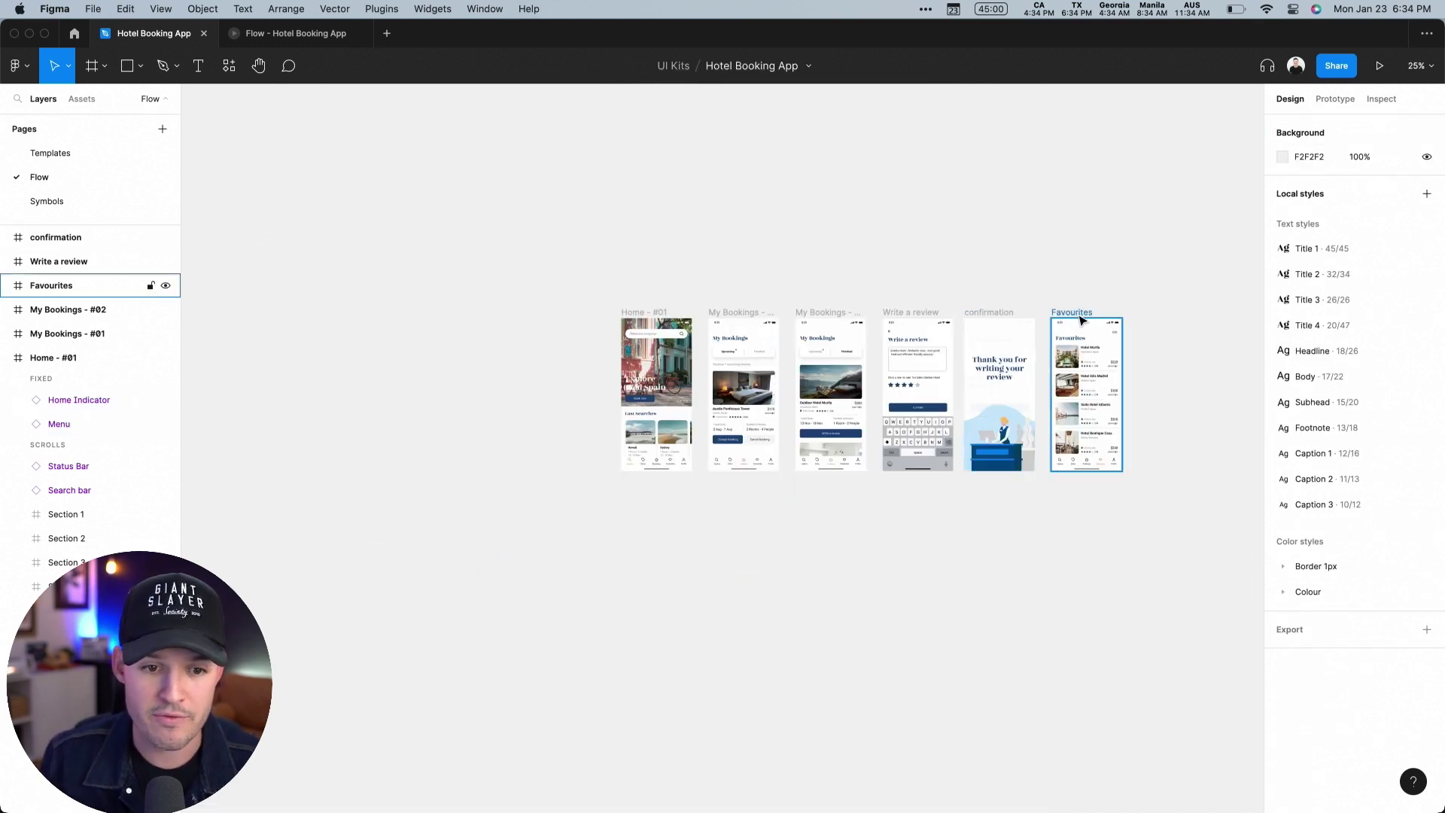
mouse_move(1081, 320)
mouse_down()
mouse_move(556, 320)
mouse_move(569, 320)
mouse_up()
drag(520, 291, 810, 485)
scroll(816, 690, left, 1)
drag(314, 779, 1039, 338)
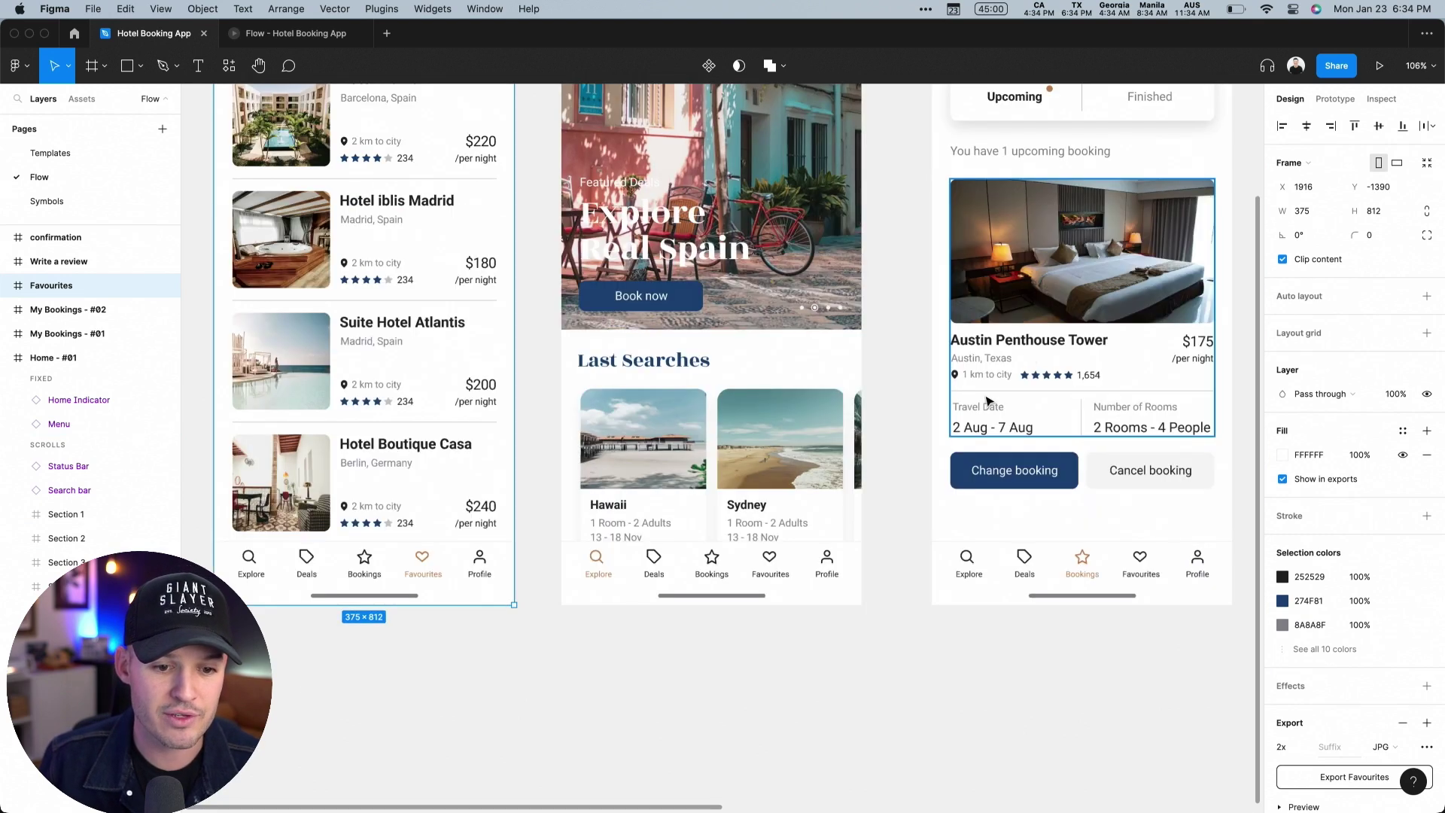
click(770, 561)
key(shift+e)
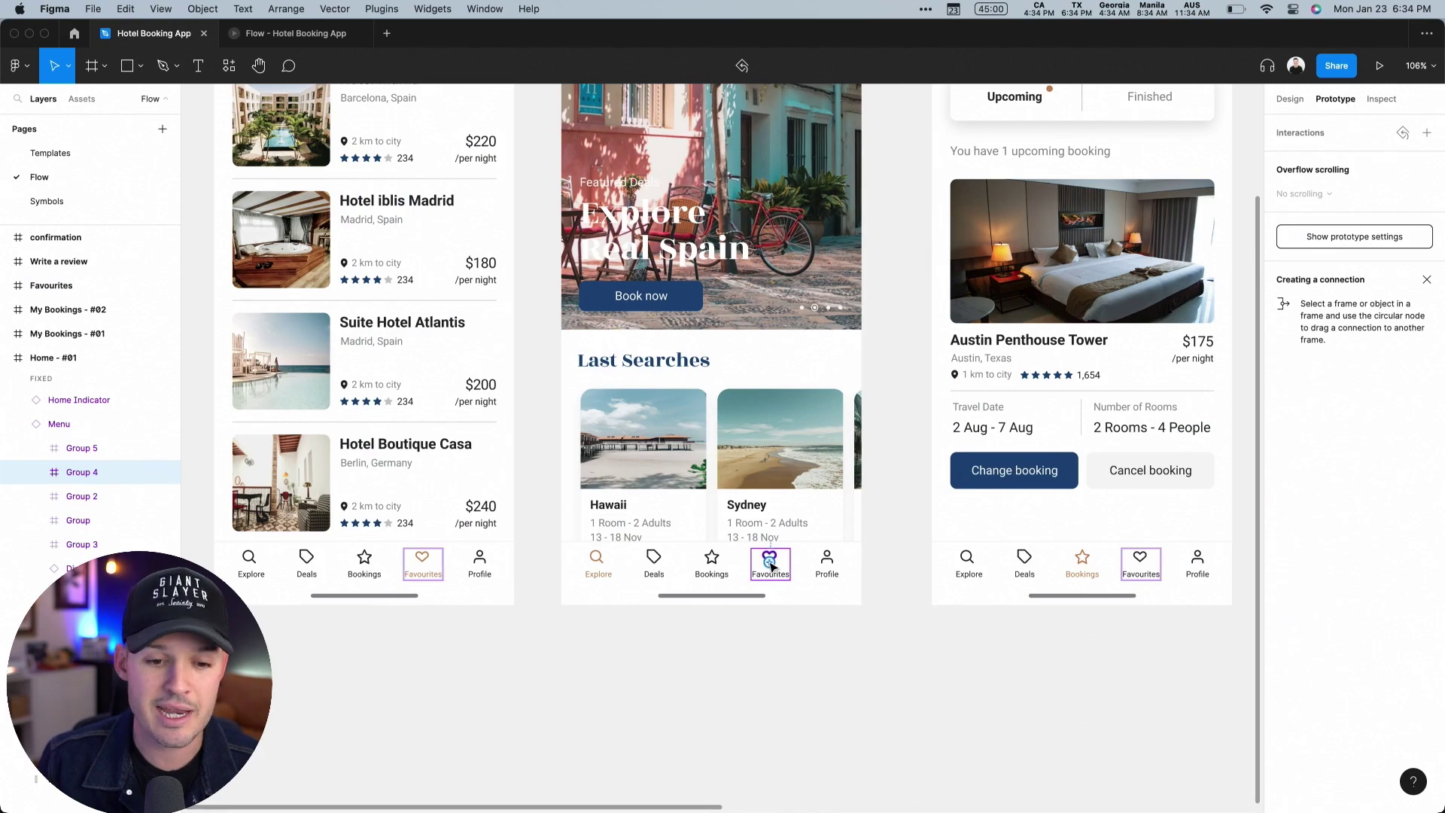
drag(751, 564, 382, 519)
- Keep the Favourites link's trigger On click and make its transition Instant
click(1118, 189)
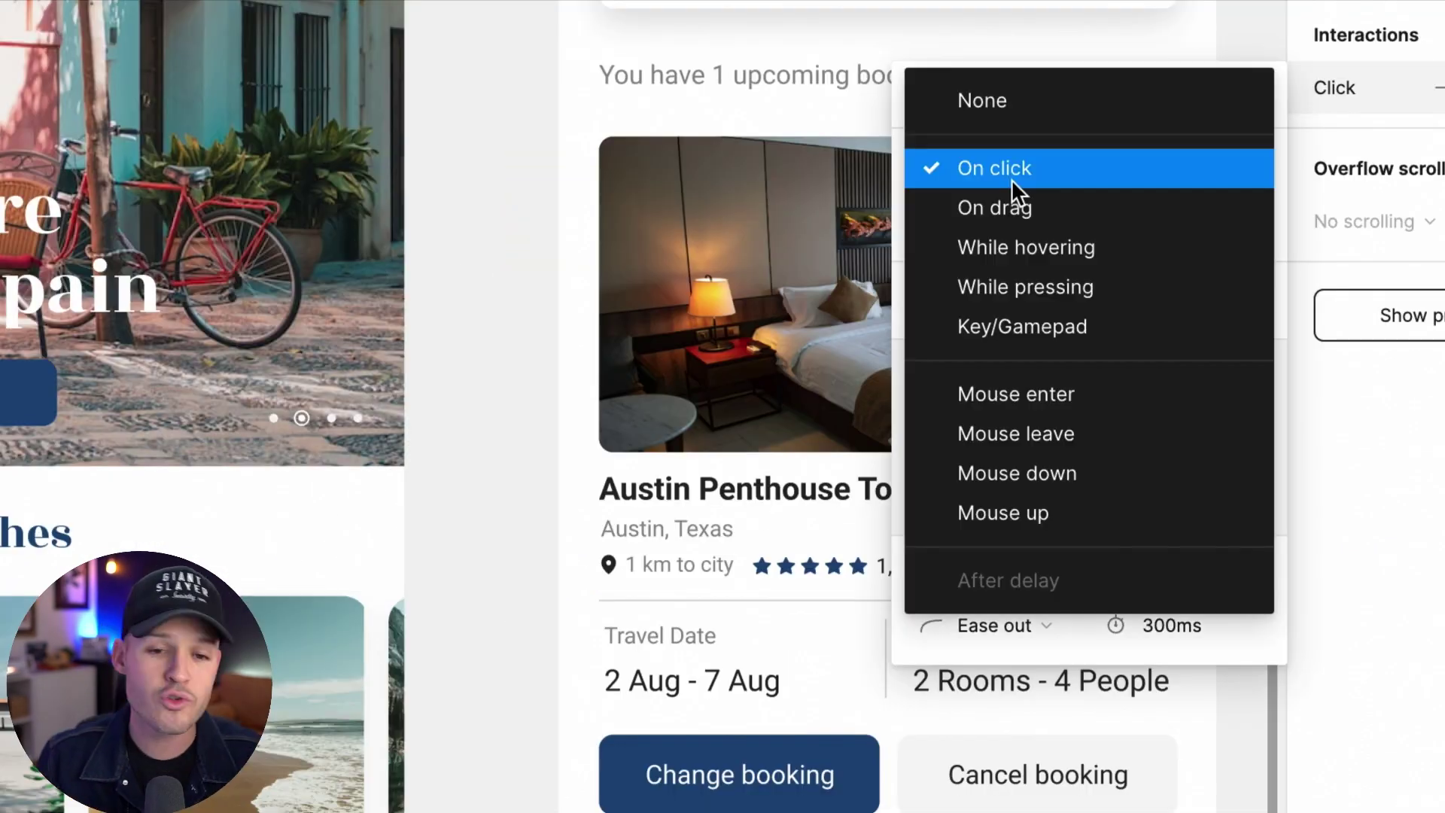
click(1119, 188)
click(1123, 379)
click(1132, 342)
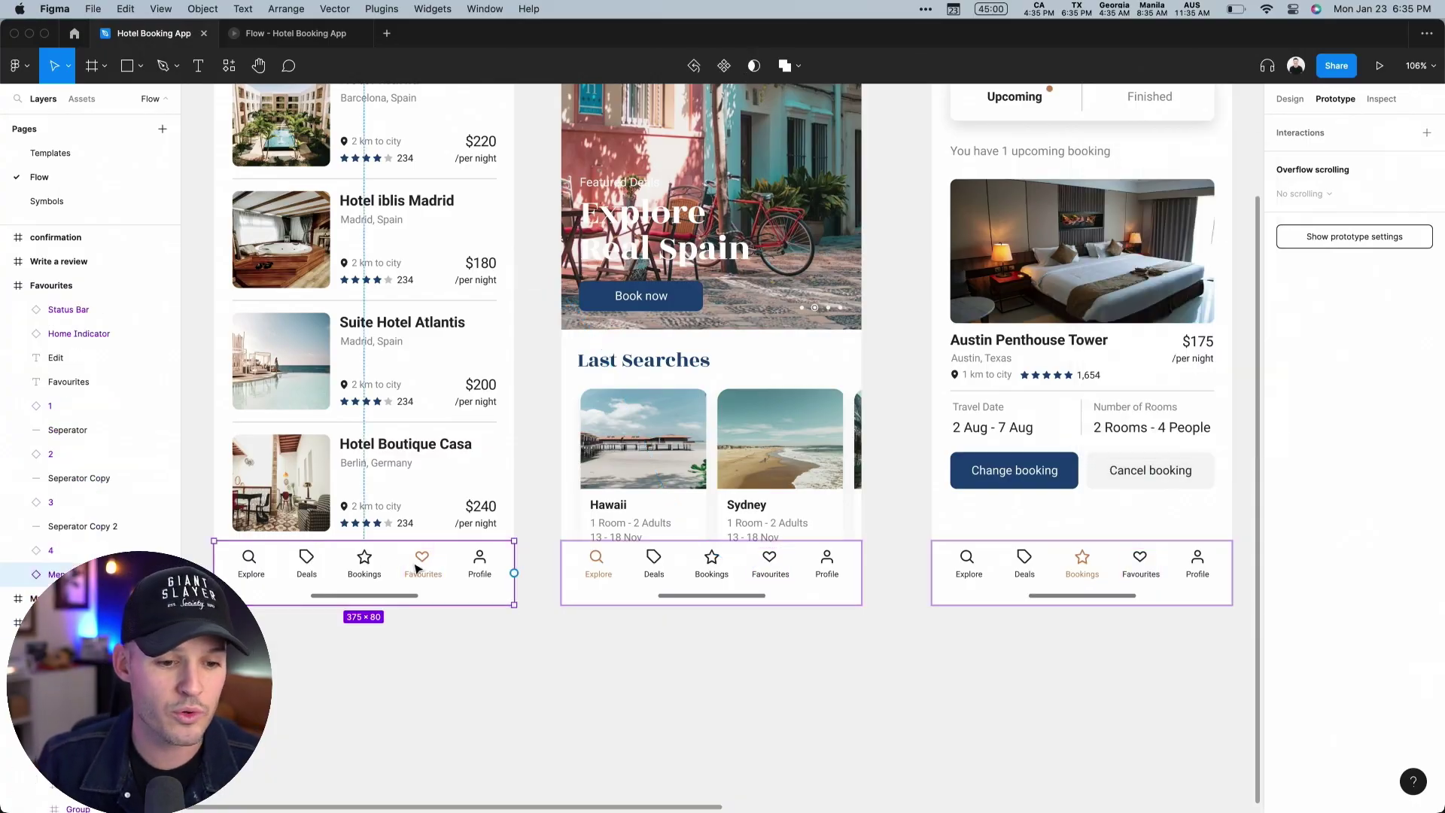
click(1017, 812)
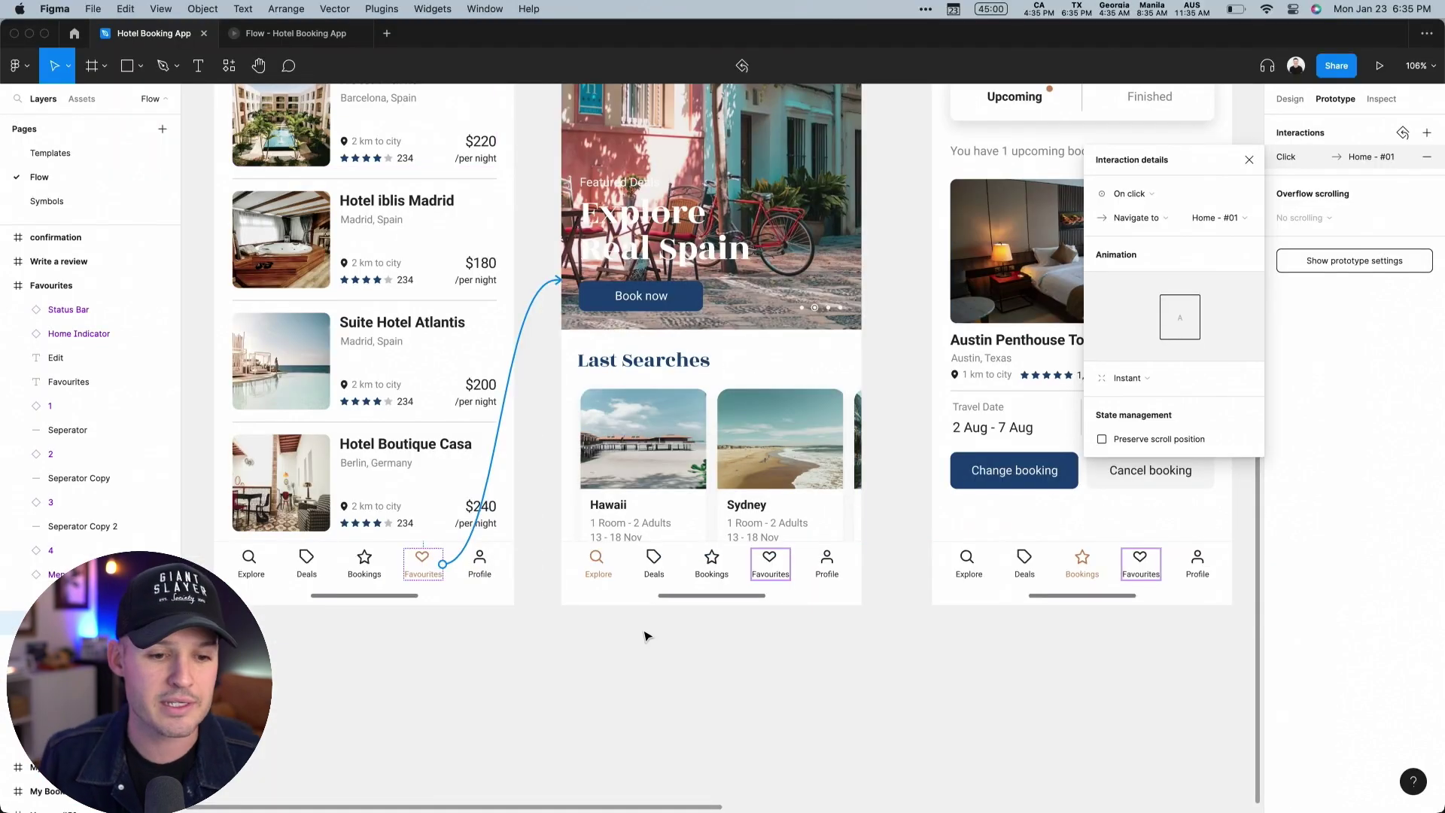
key(Escape)
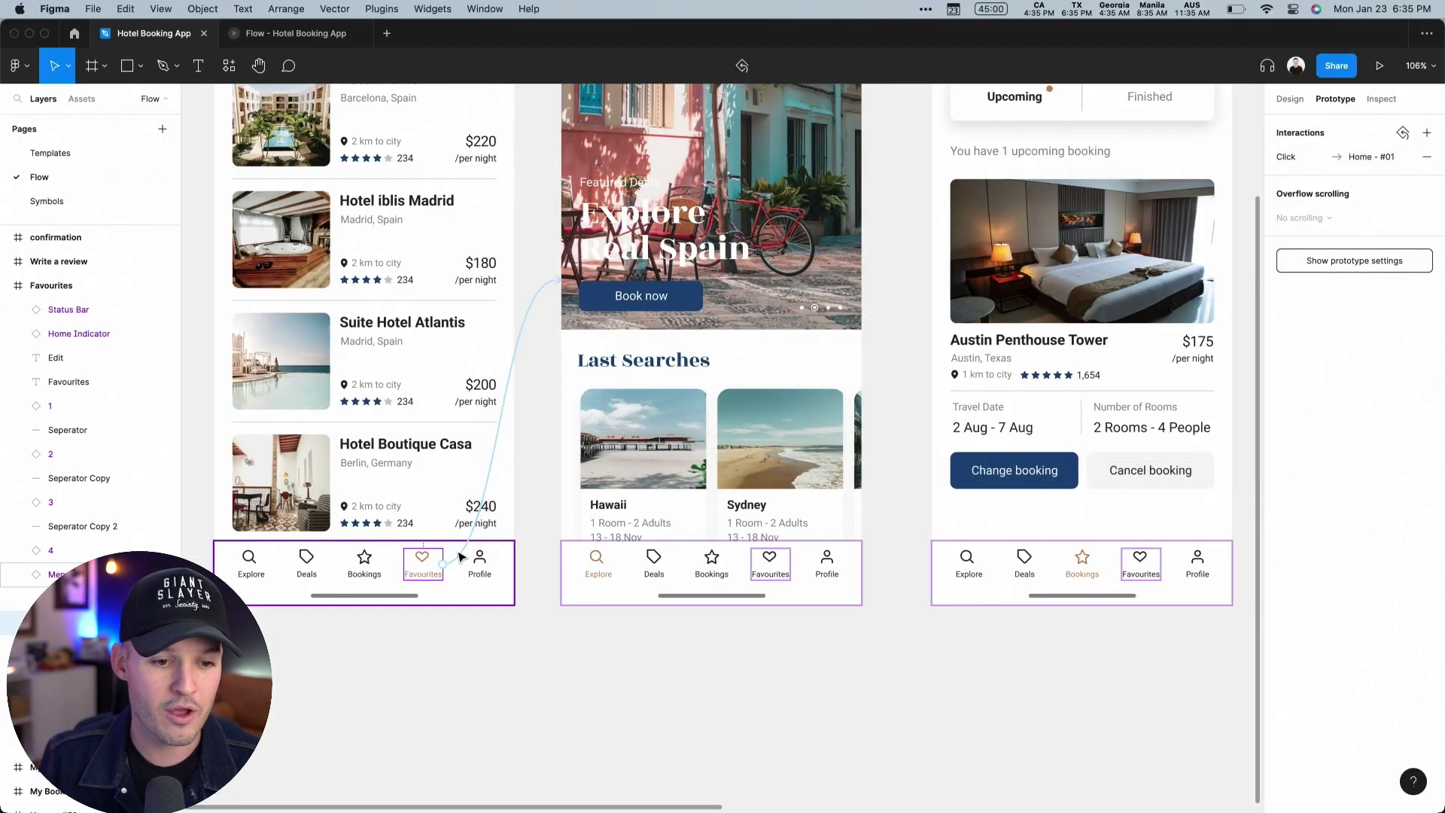
- Link Bookings to My Bookings - #01 and Explore back to Home - #01, testing them in presentation
click(376, 569)
click(711, 560)
drag(729, 564, 949, 316)
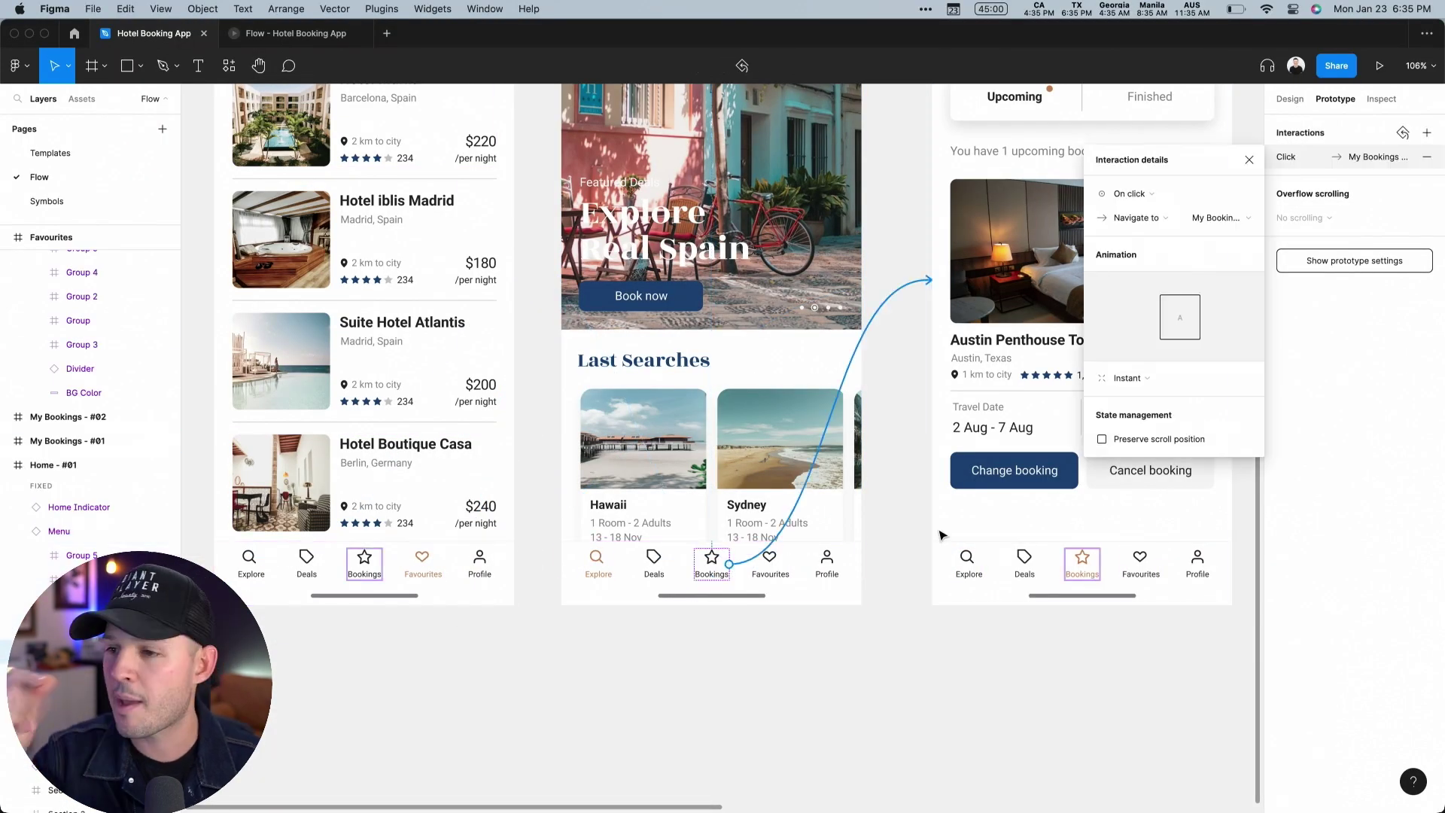
click(1380, 65)
click(723, 696)
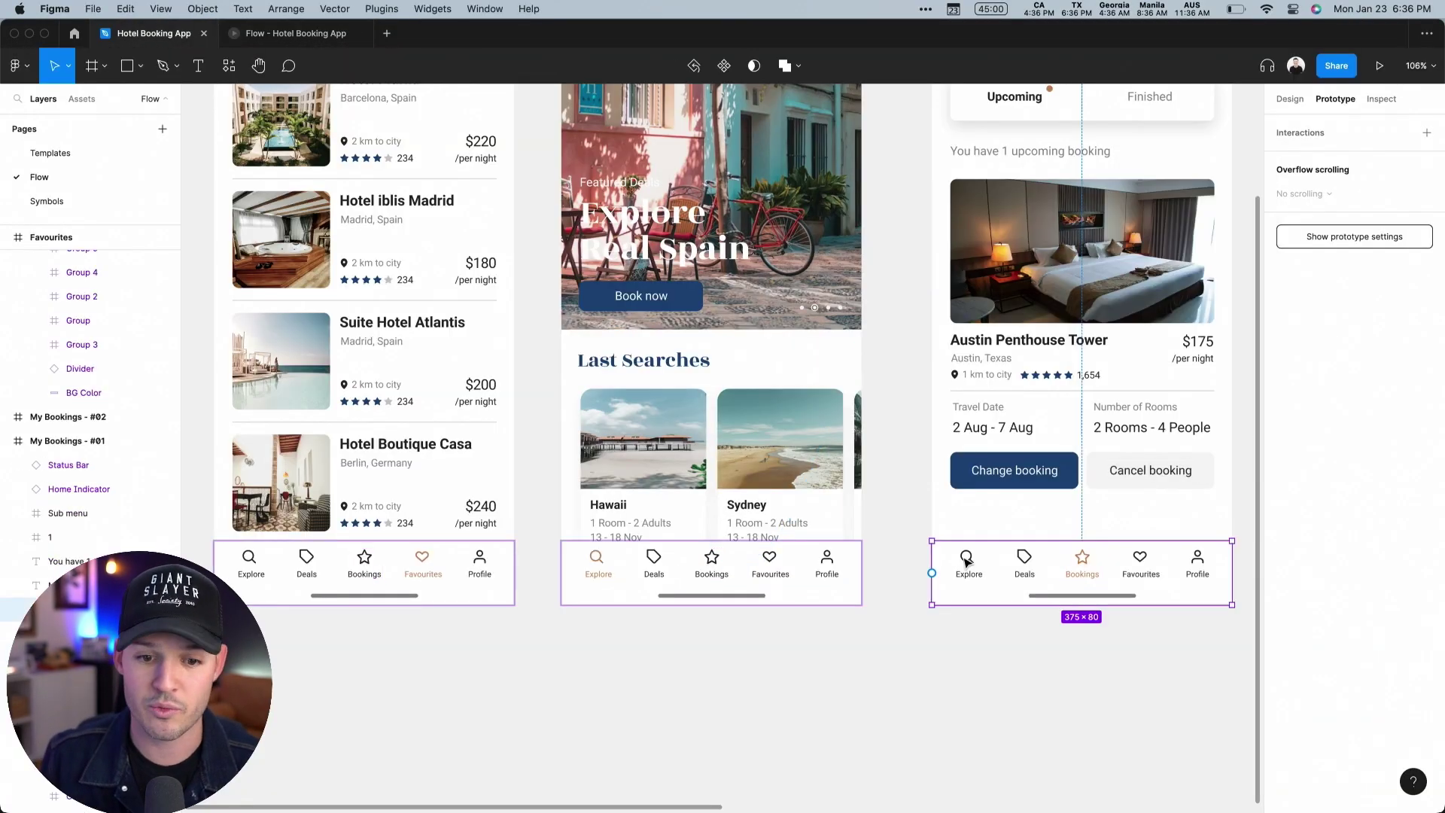
drag(959, 558, 845, 286)
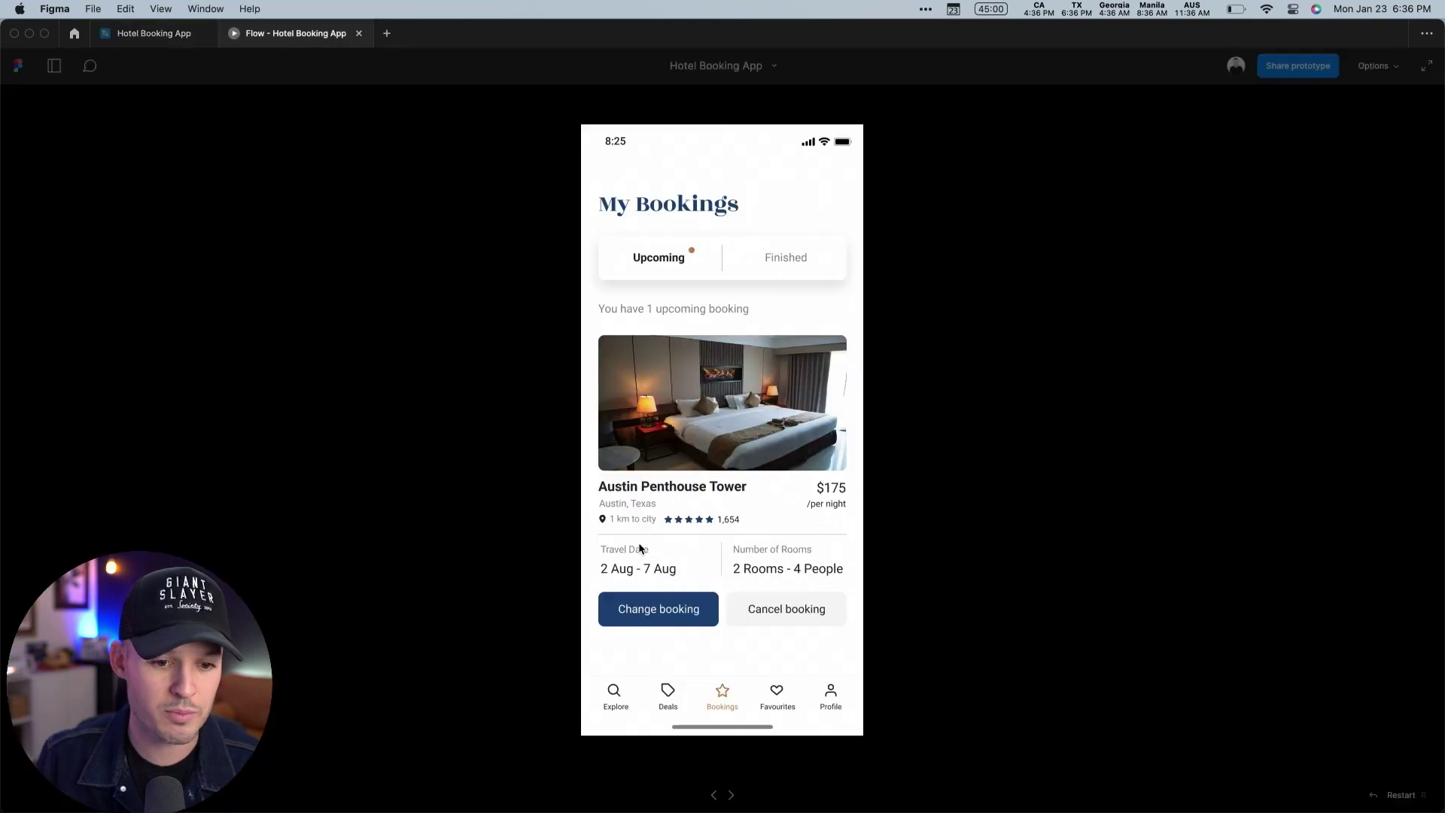
click(776, 696)
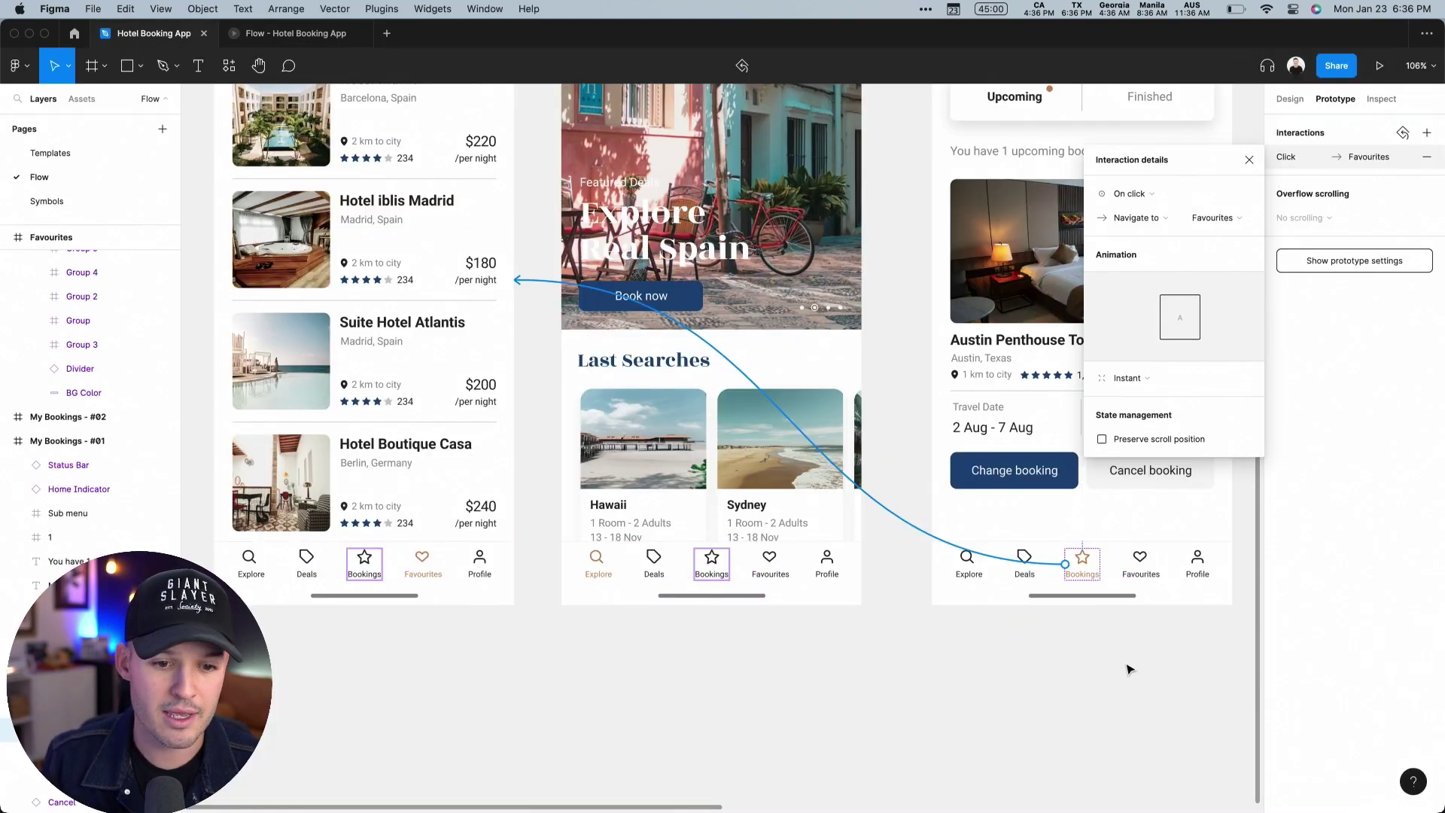
click(888, 685)
- Link the My Bookings #02 Upcoming tab back to My Bookings #01 with an upward Move in transition
scroll(889, 685, right, 10)
scroll(889, 685, up, 5)
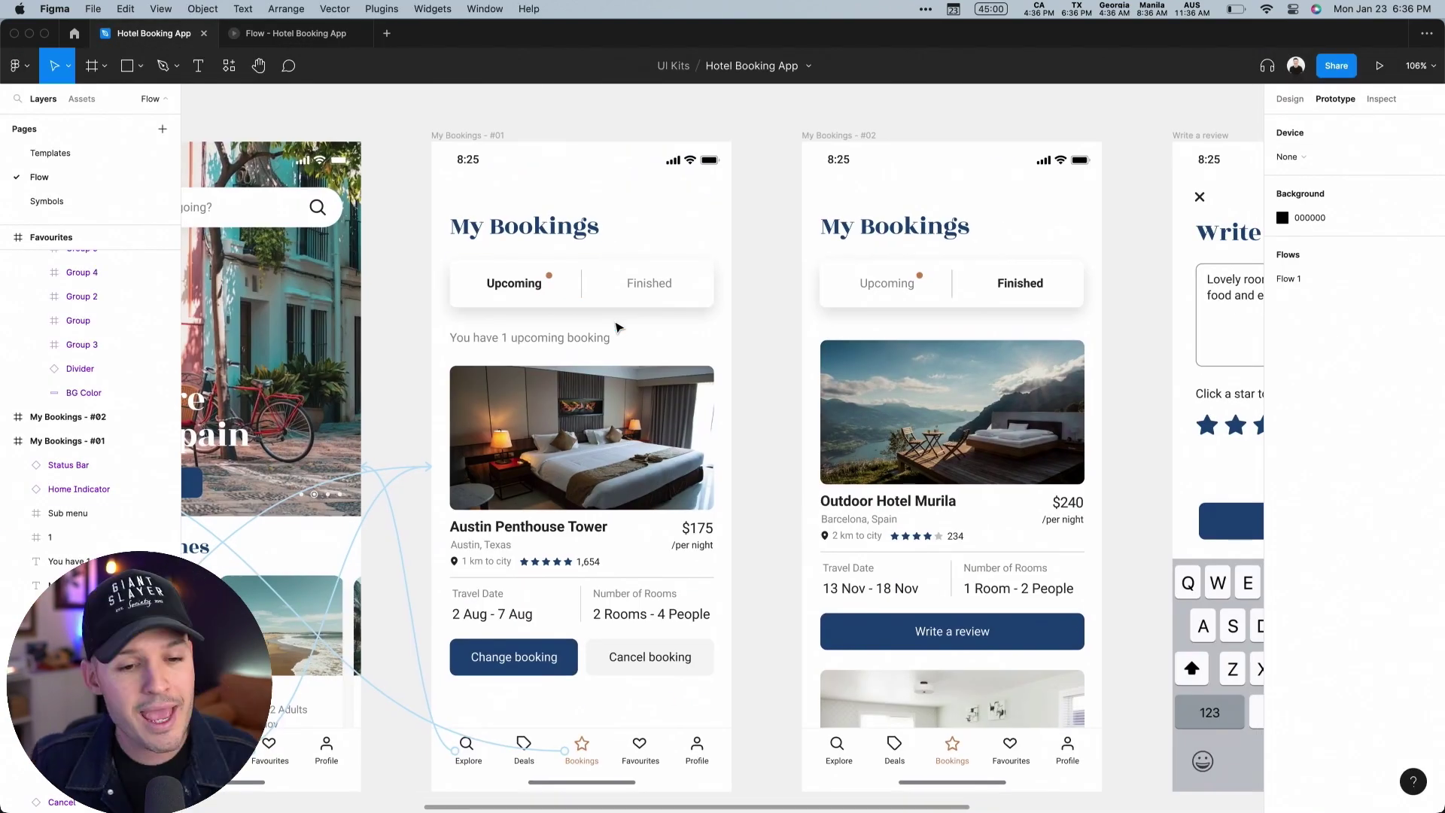
click(649, 283)
click(887, 289)
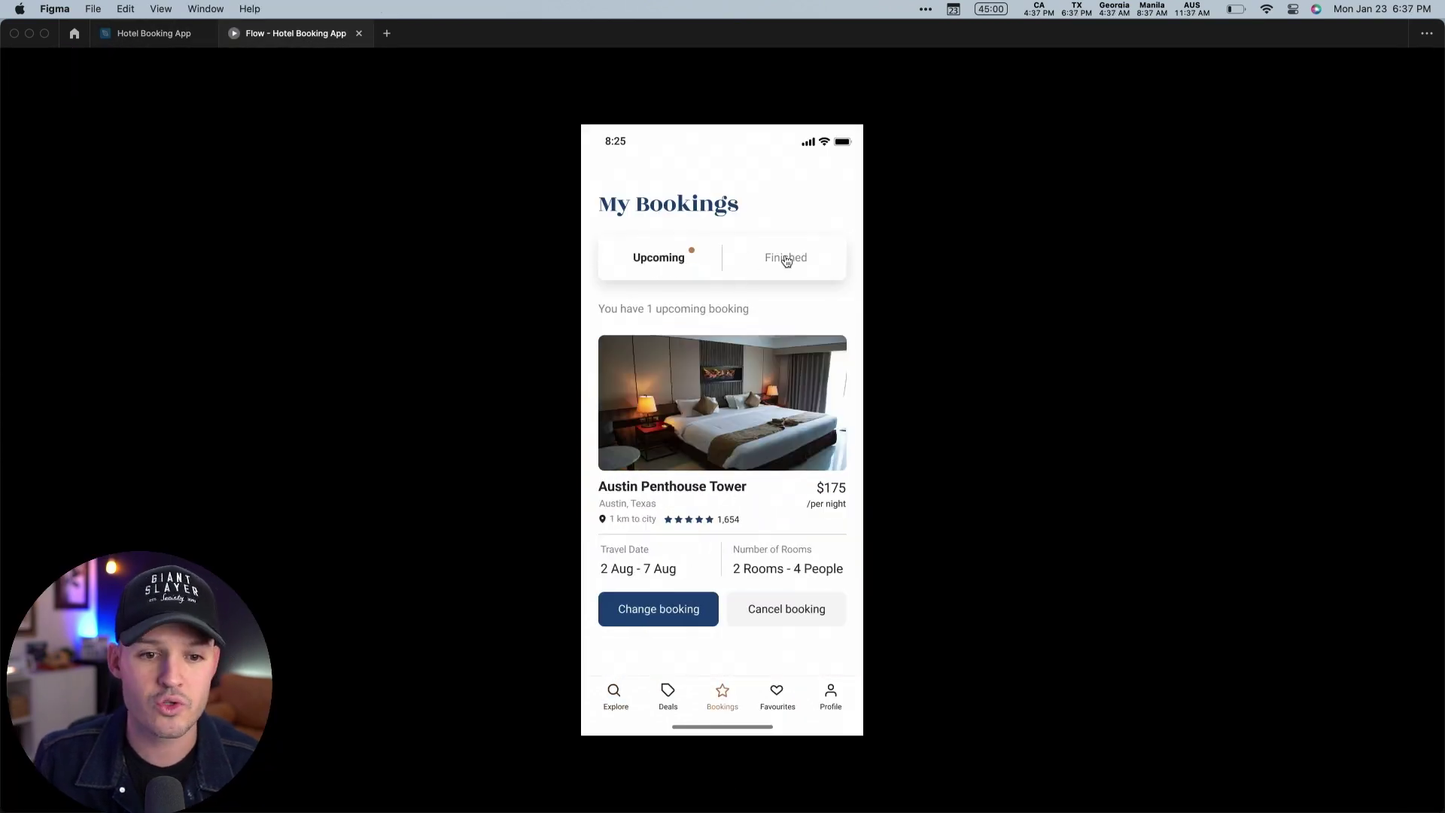
drag(860, 283, 733, 466)
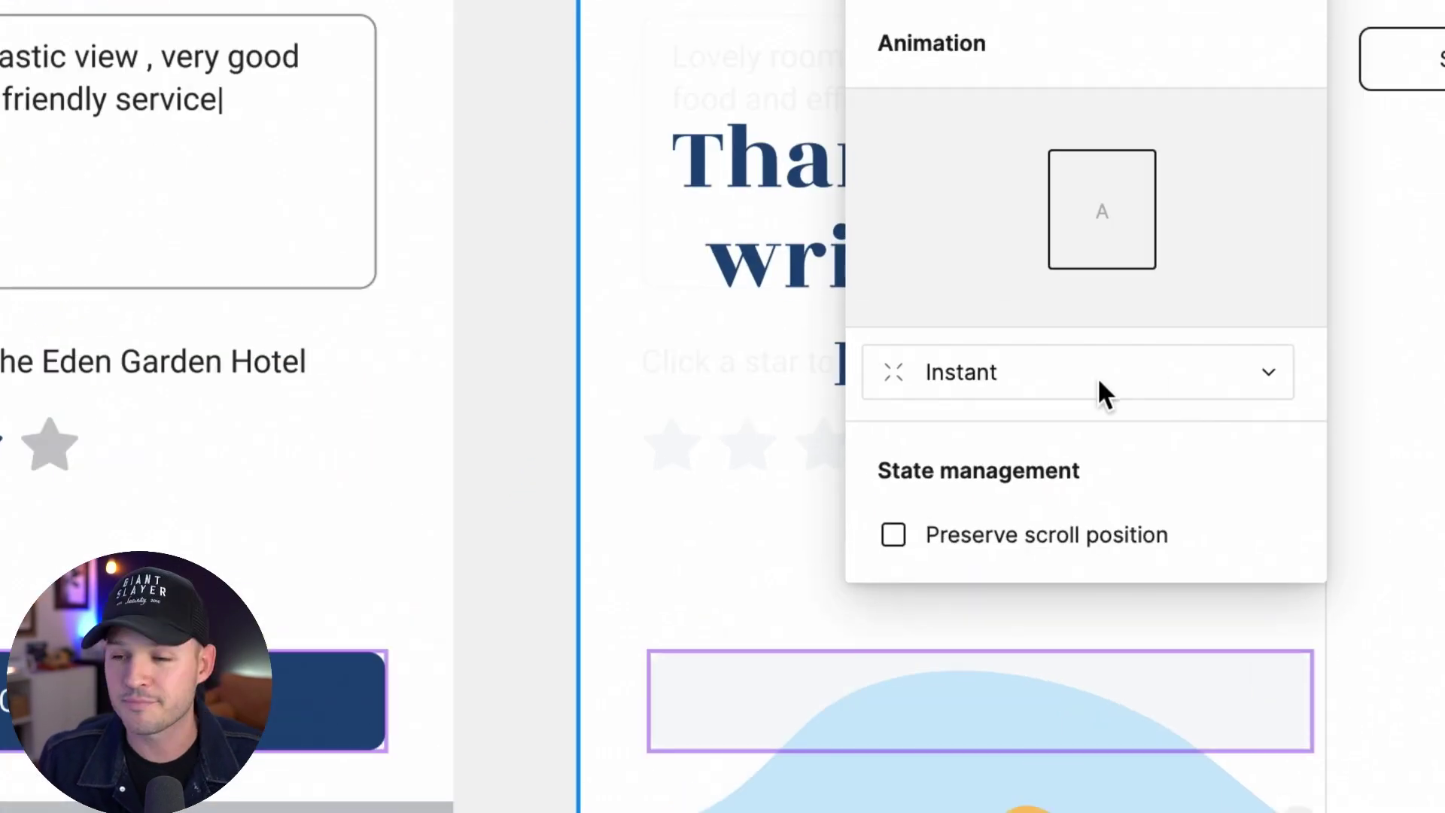
click(1184, 378)
click(1054, 550)
click(1278, 375)
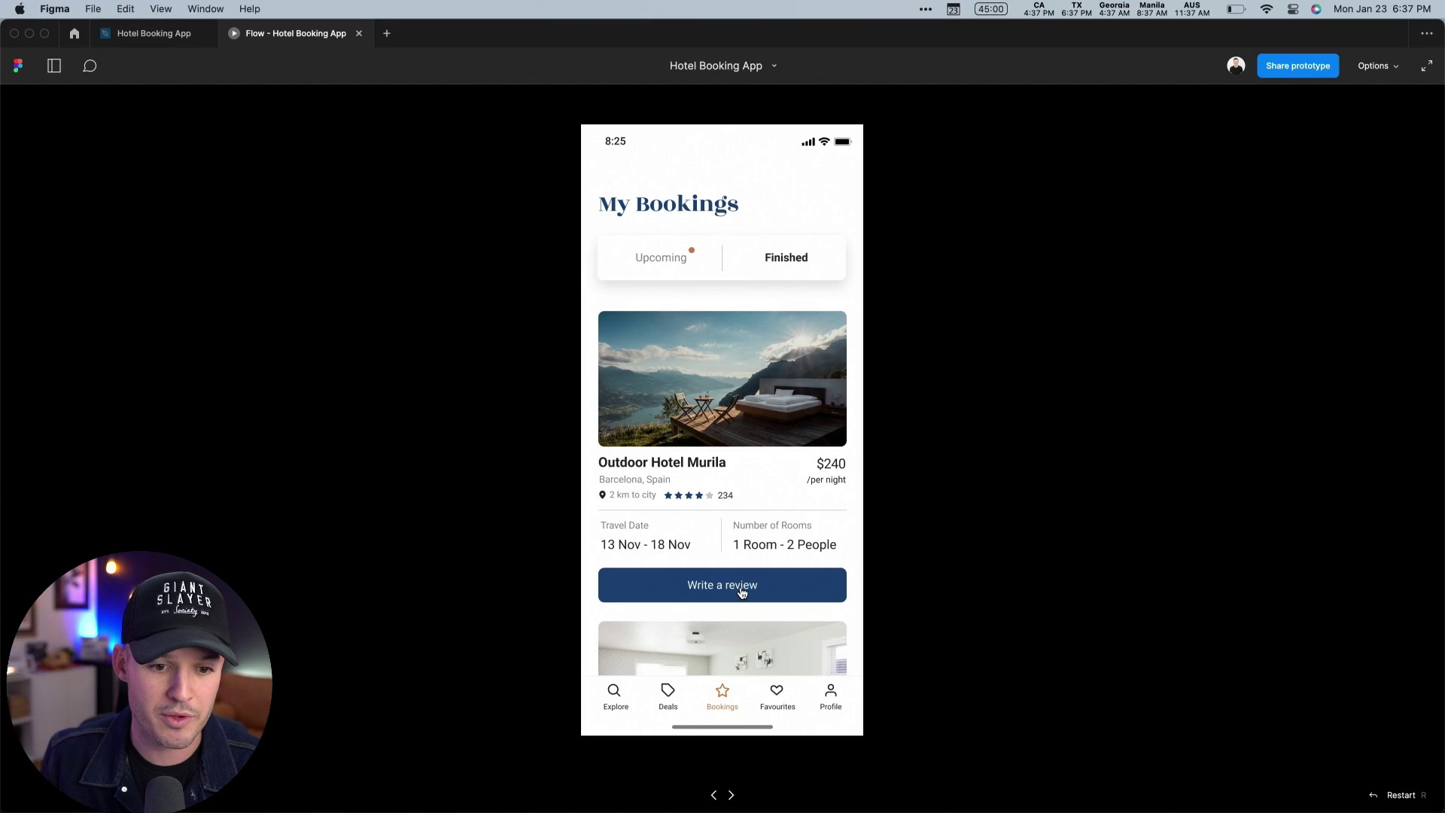
- Connect the Write a review Confirm button to the Thank you confirmation screen
click(720, 585)
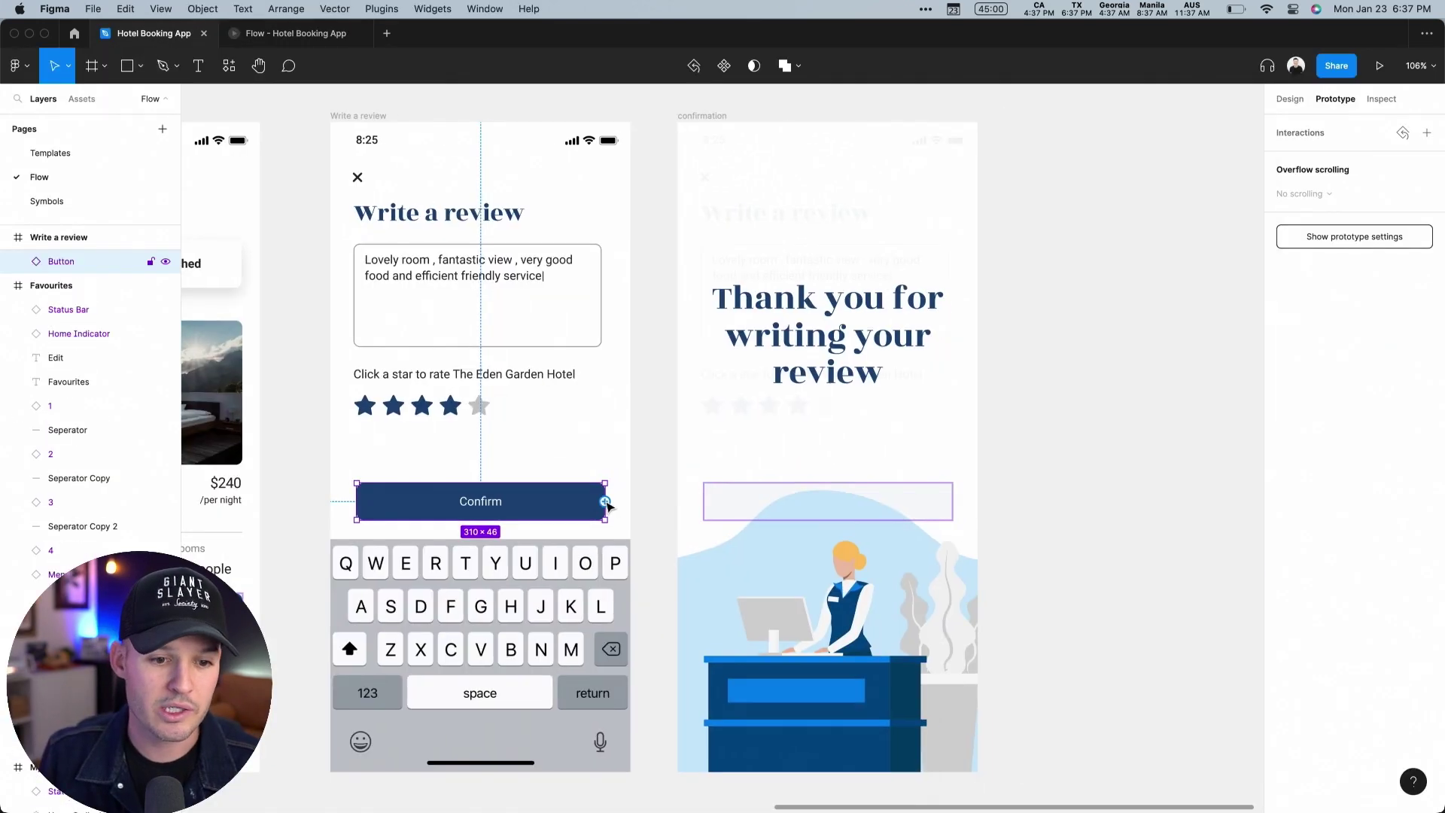
drag(603, 500, 753, 452)
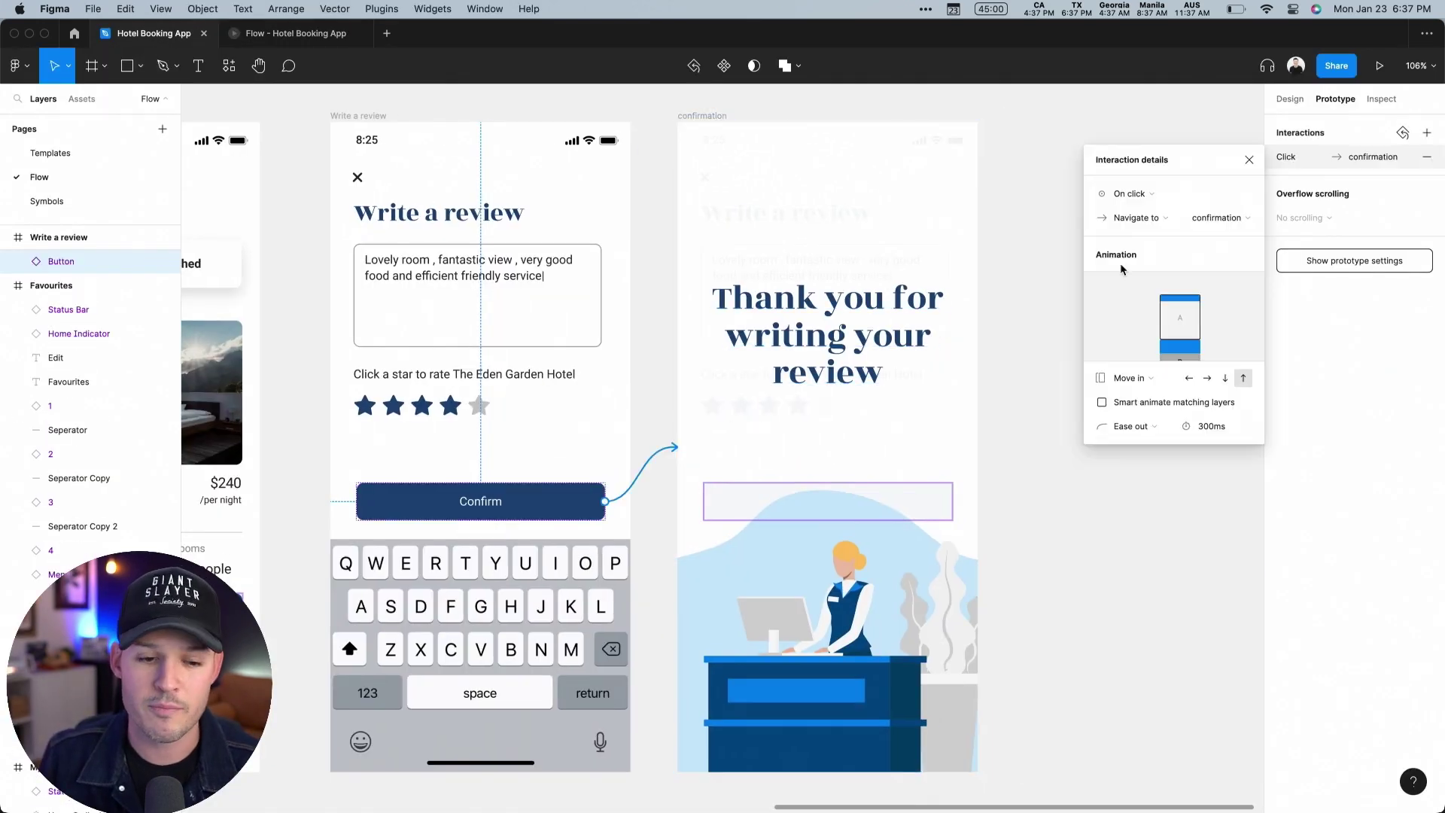
click(748, 532)
click(828, 339)
click(1092, 382)
click(934, 444)
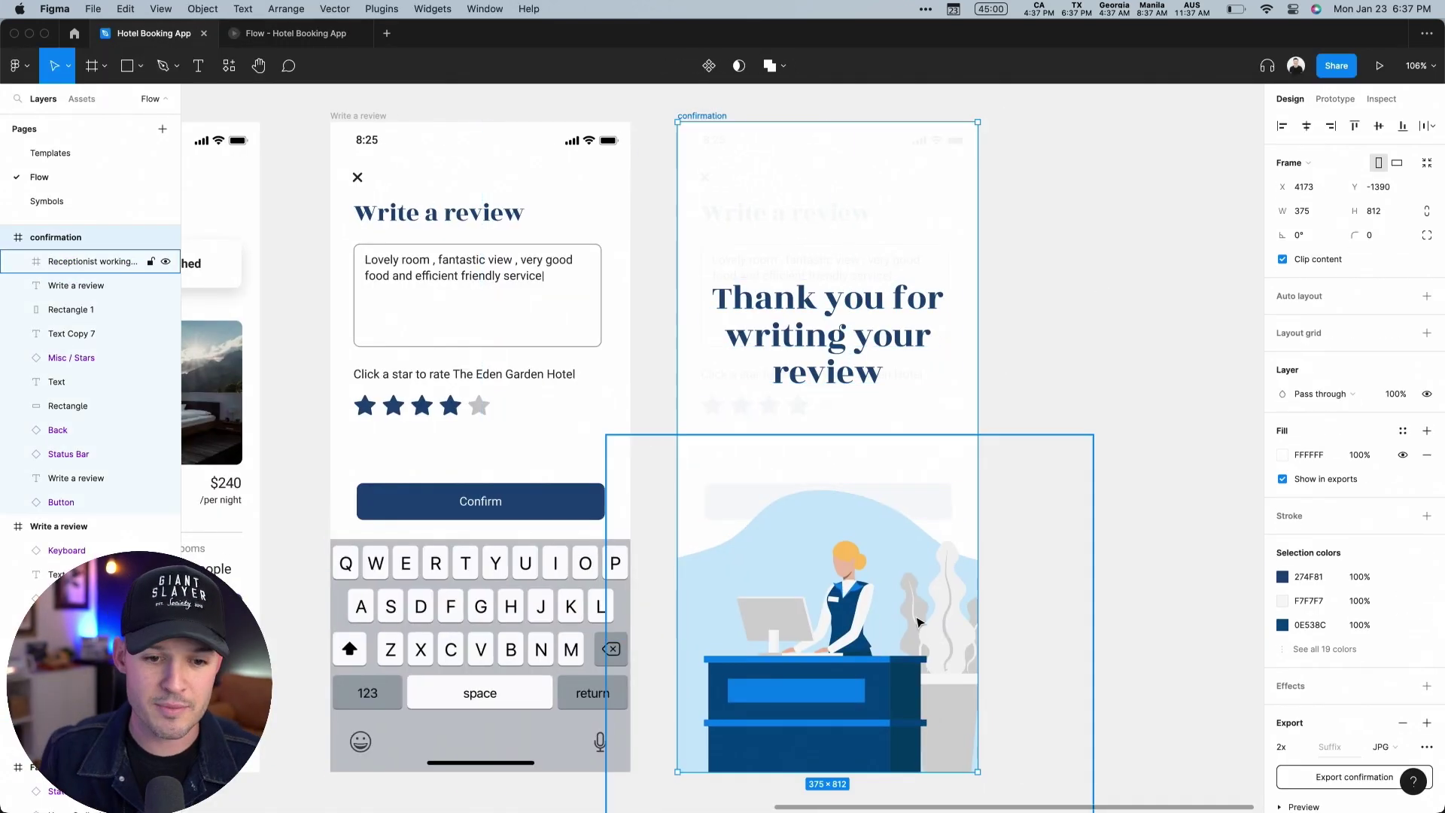
- Copy the confirmation layers, including Rectangle 1, into the Write a review frame and hide them
click(74, 311)
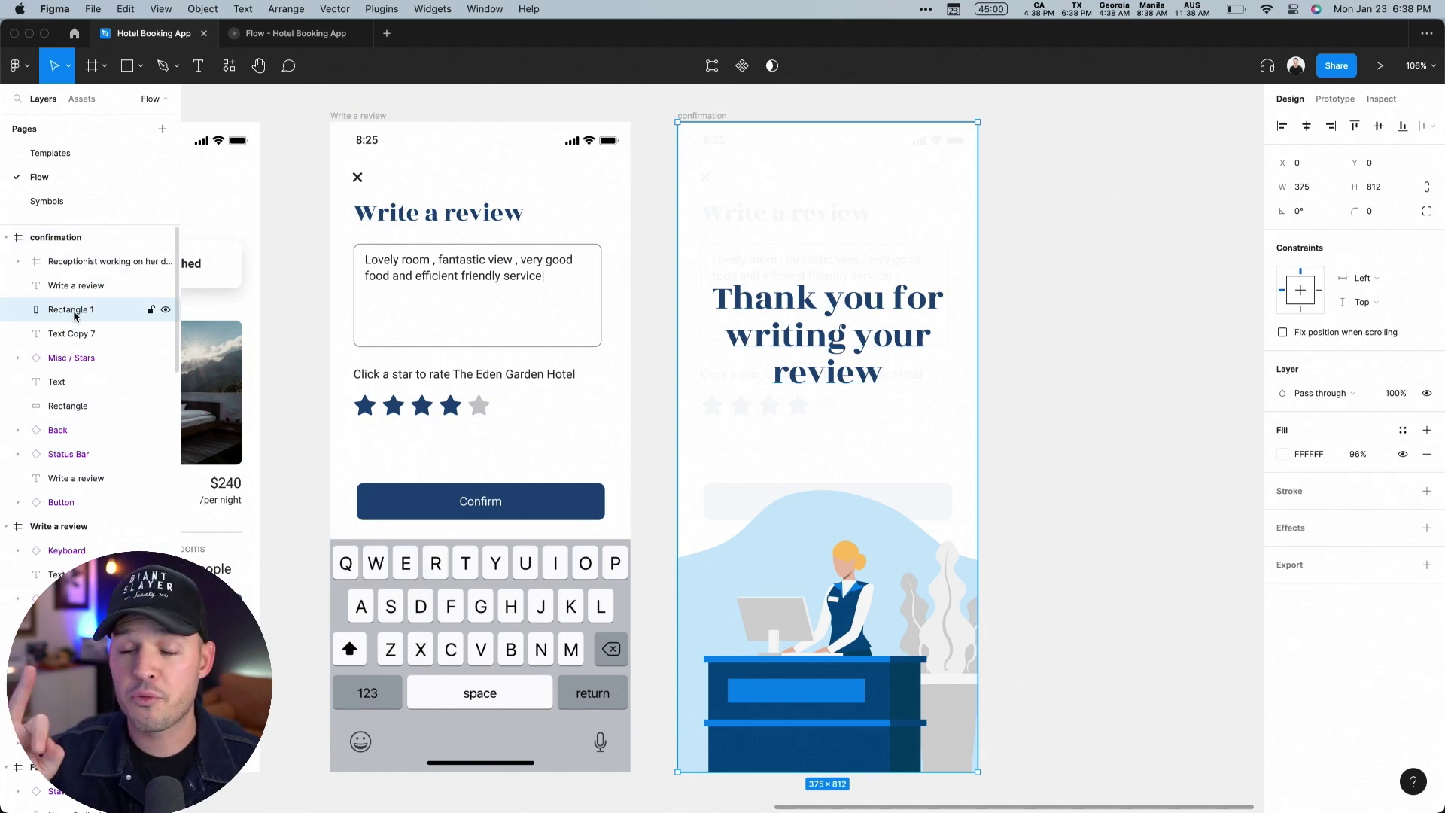
shift+click(76, 285)
shift+click(105, 261)
key(super+c)
click(358, 115)
key(super+v)
key(Escape)
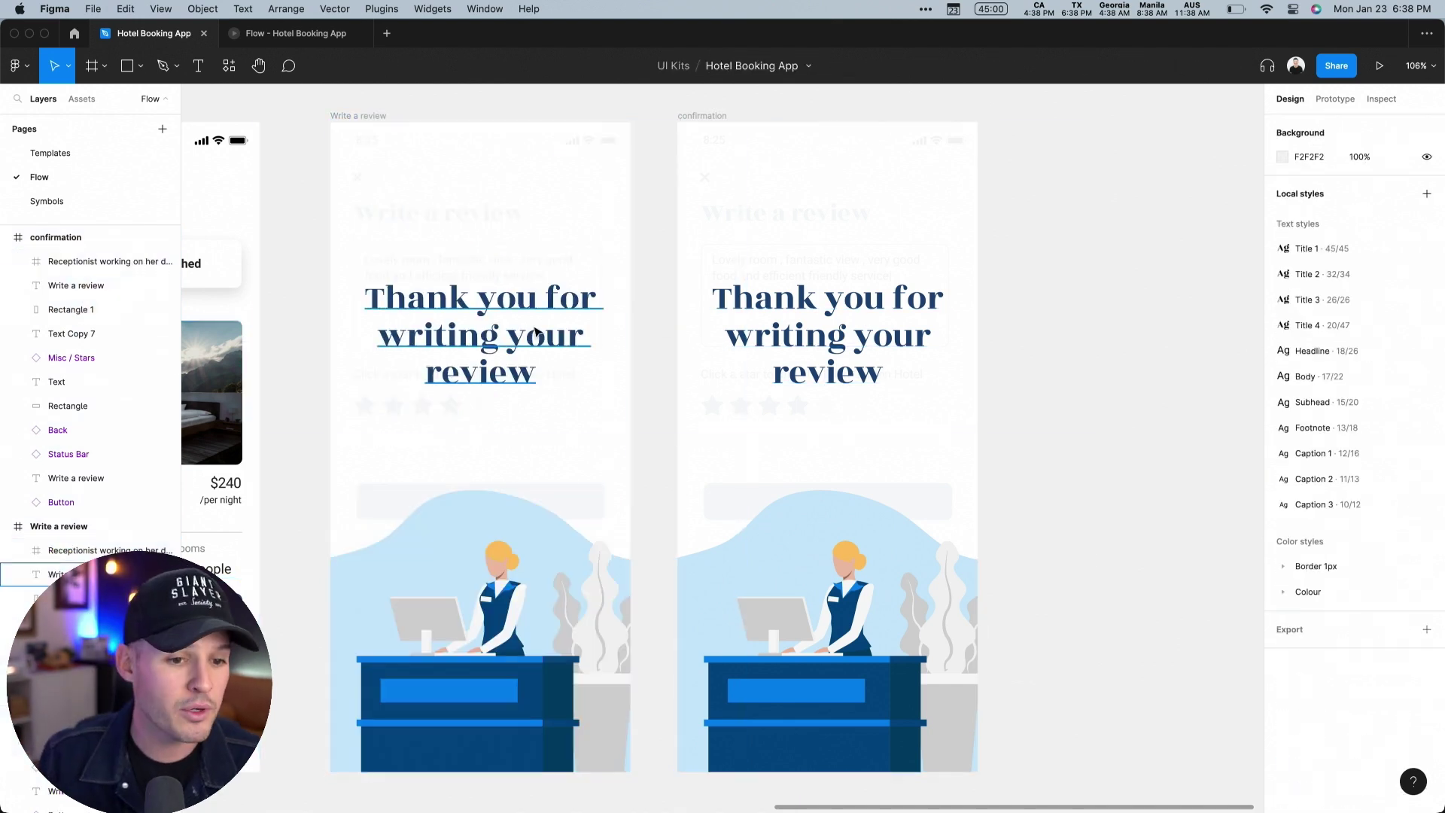
click(519, 509)
click(358, 115)
click(1401, 419)
click(1003, 291)
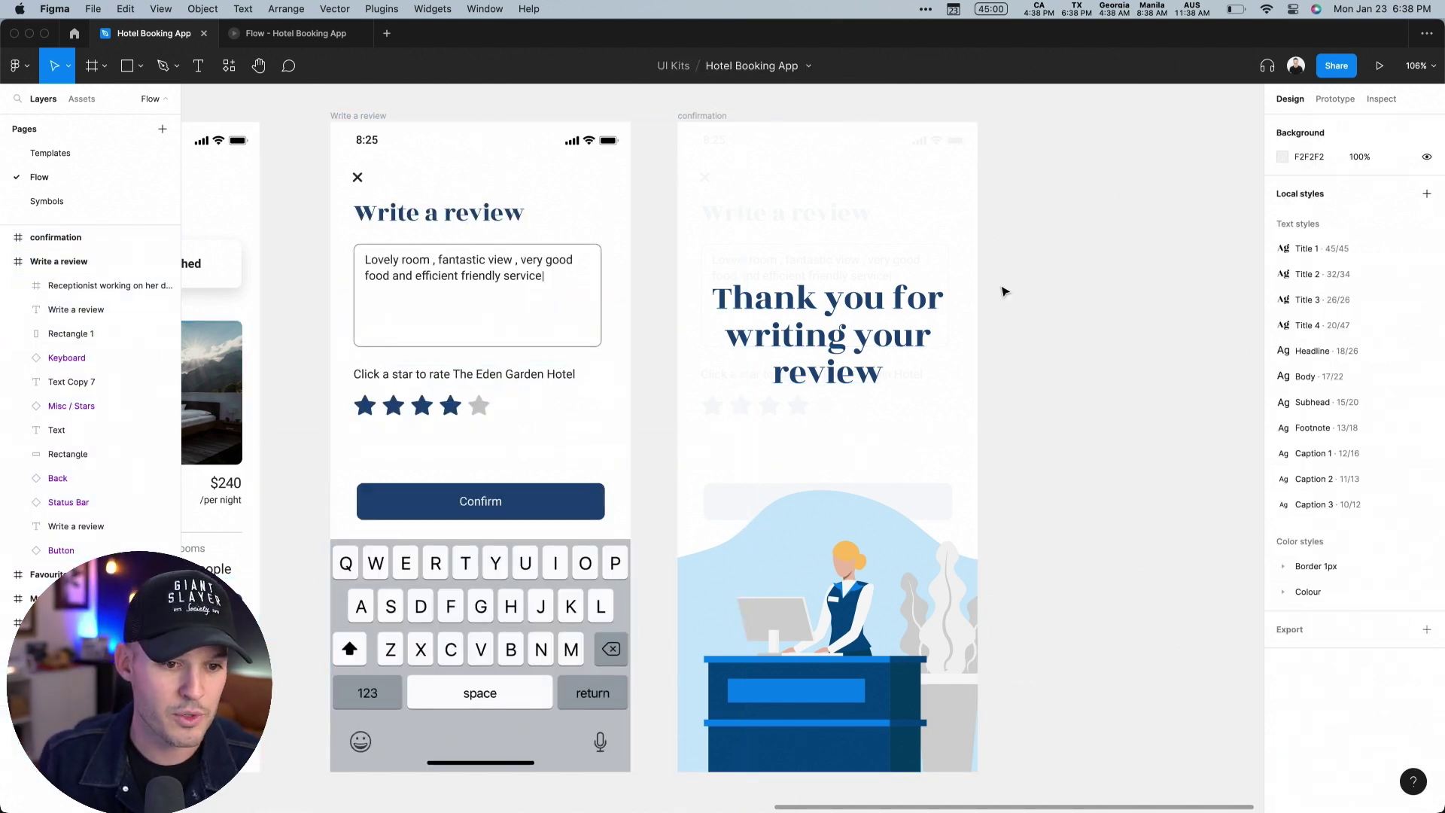
- Check the Confirm button's prototype link, then restart the presentation from the Home screen
key(shift+e)
click(478, 295)
click(480, 501)
click(308, 33)
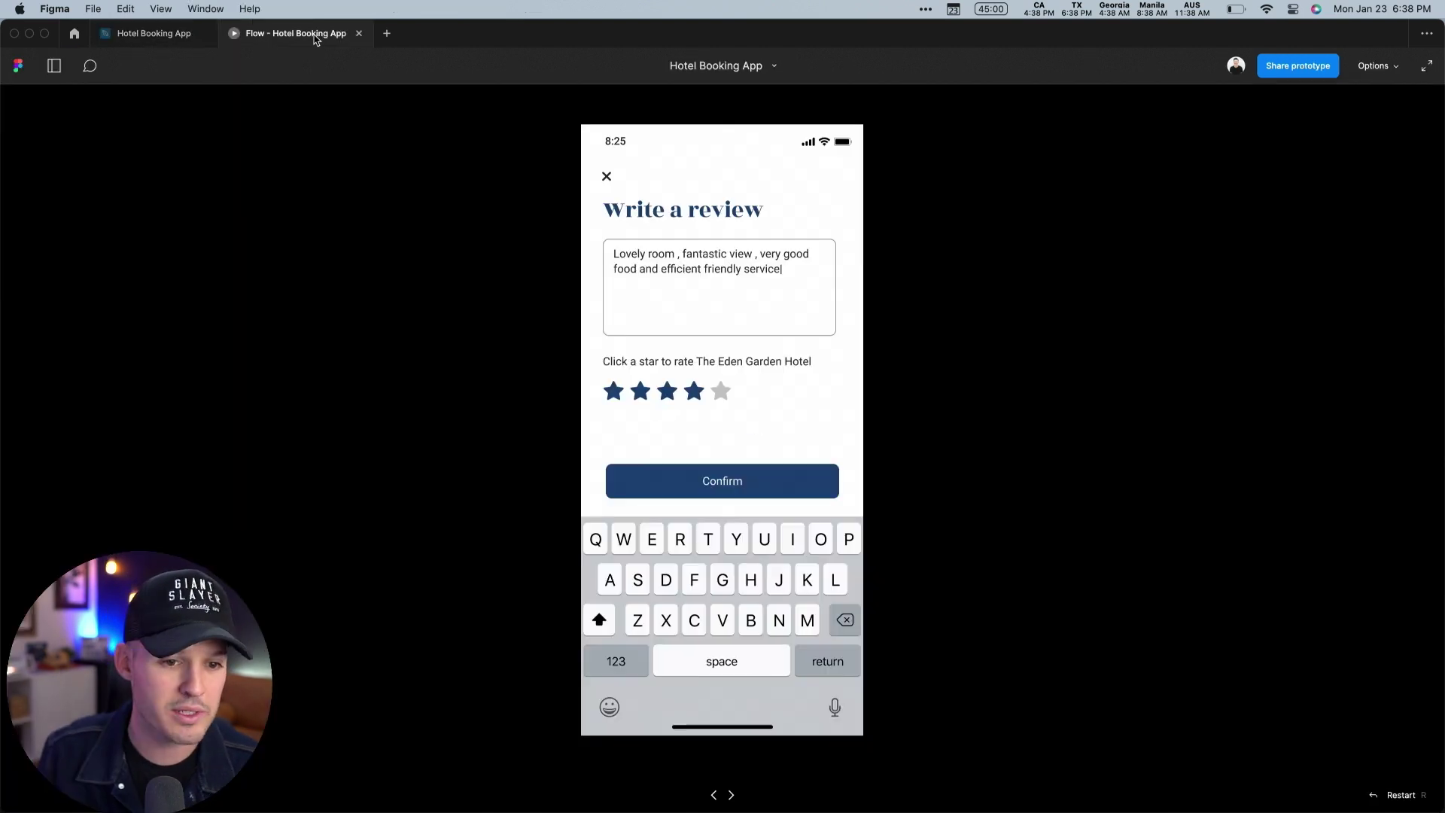
click(53, 65)
click(52, 137)
- In the presentation, scroll Home and test the Bookings, Explore and Favourites navigation links
click(154, 34)
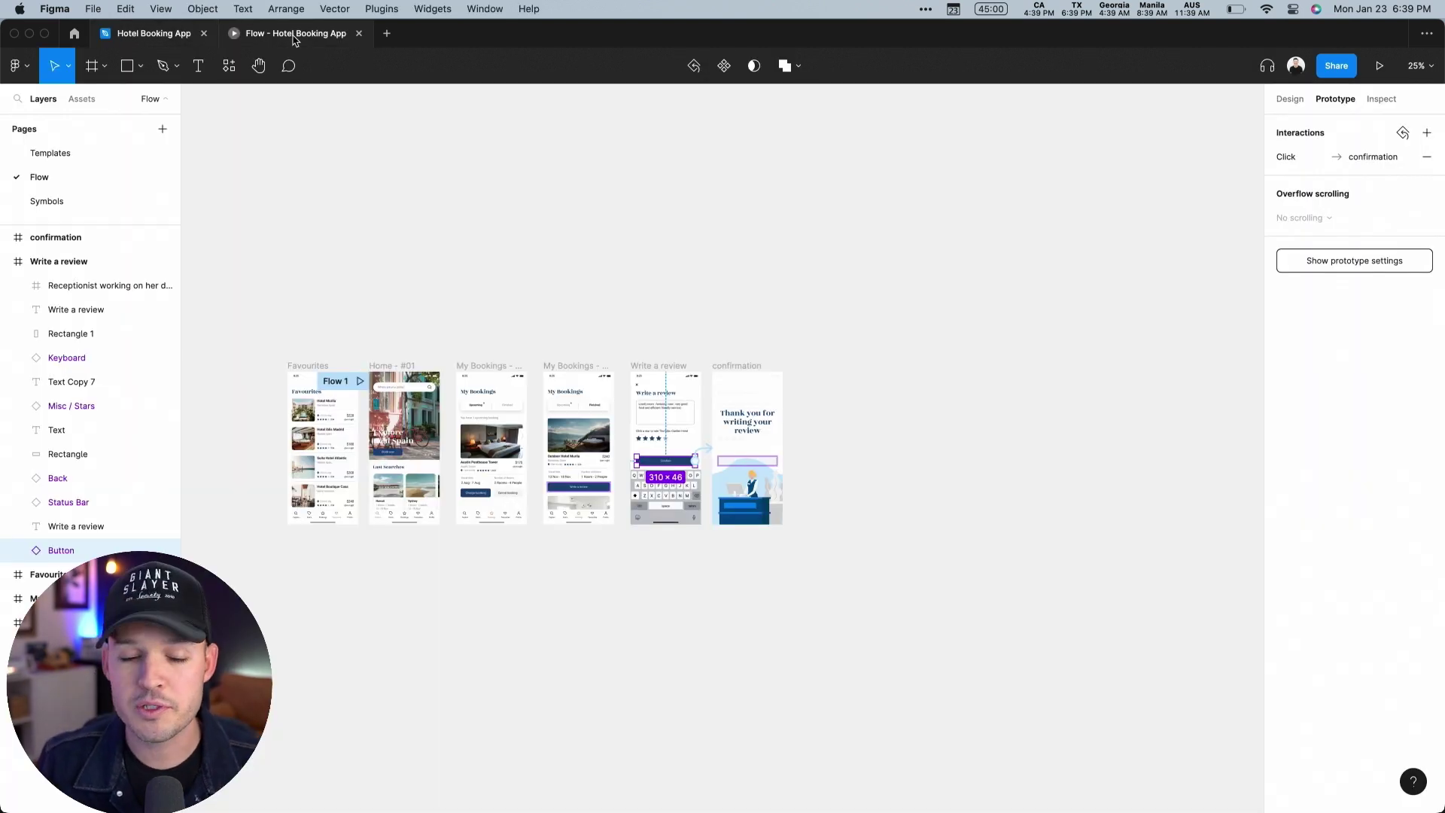
click(293, 38)
scroll(877, 392, down, 10)
scroll(877, 391, up, 10)
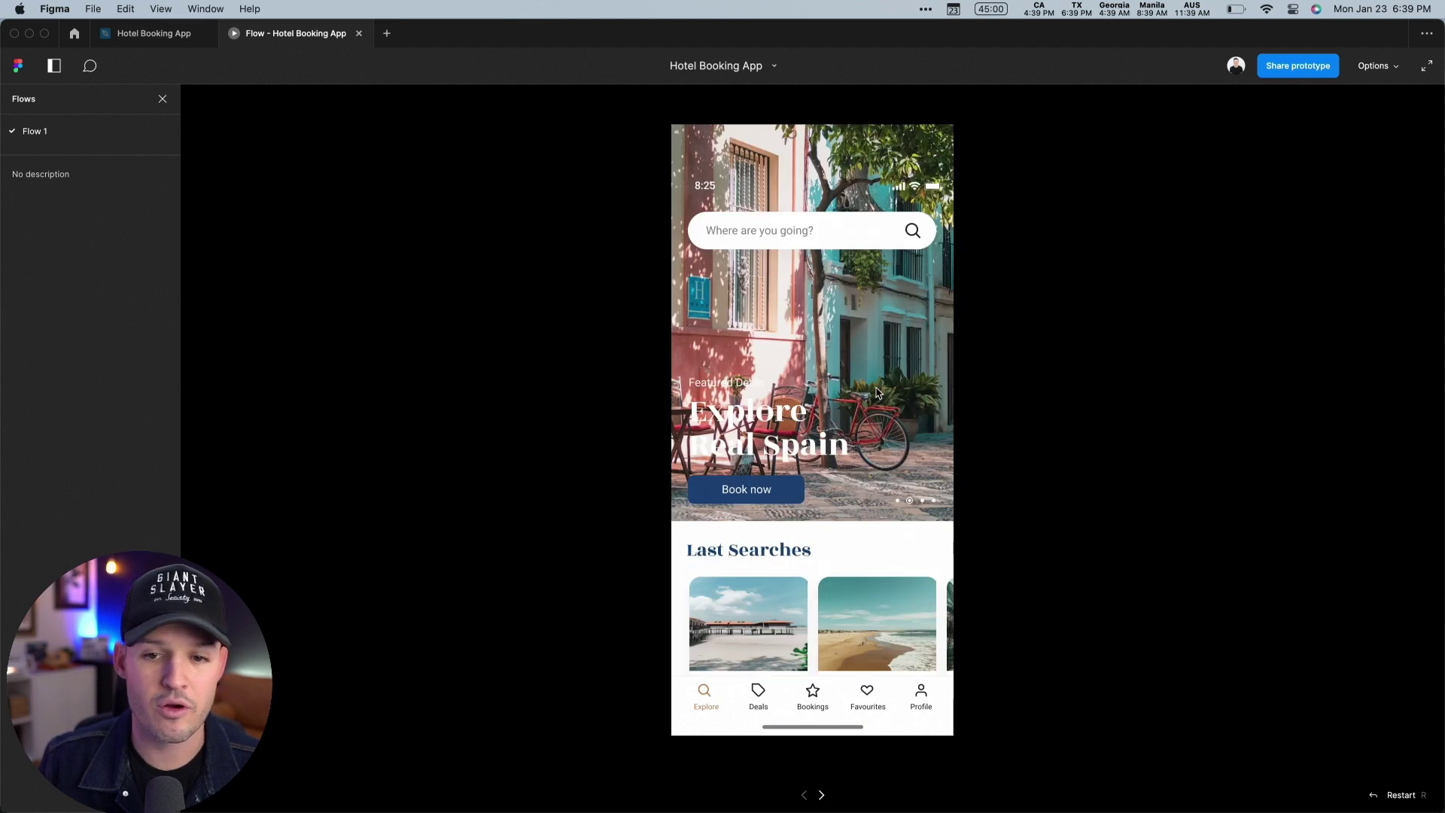
scroll(877, 391, down, 10)
scroll(877, 392, up, 10)
click(811, 703)
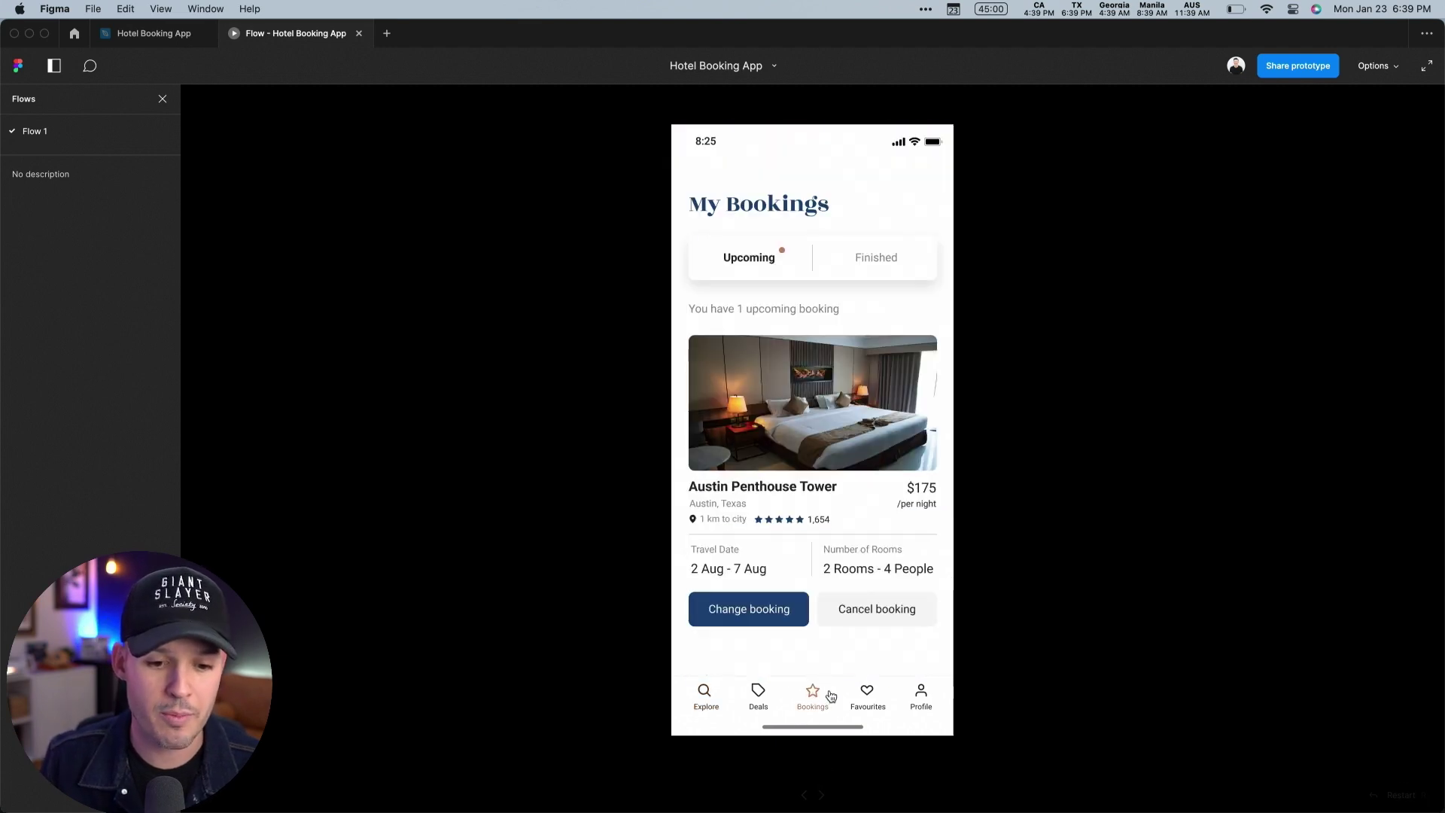
click(710, 699)
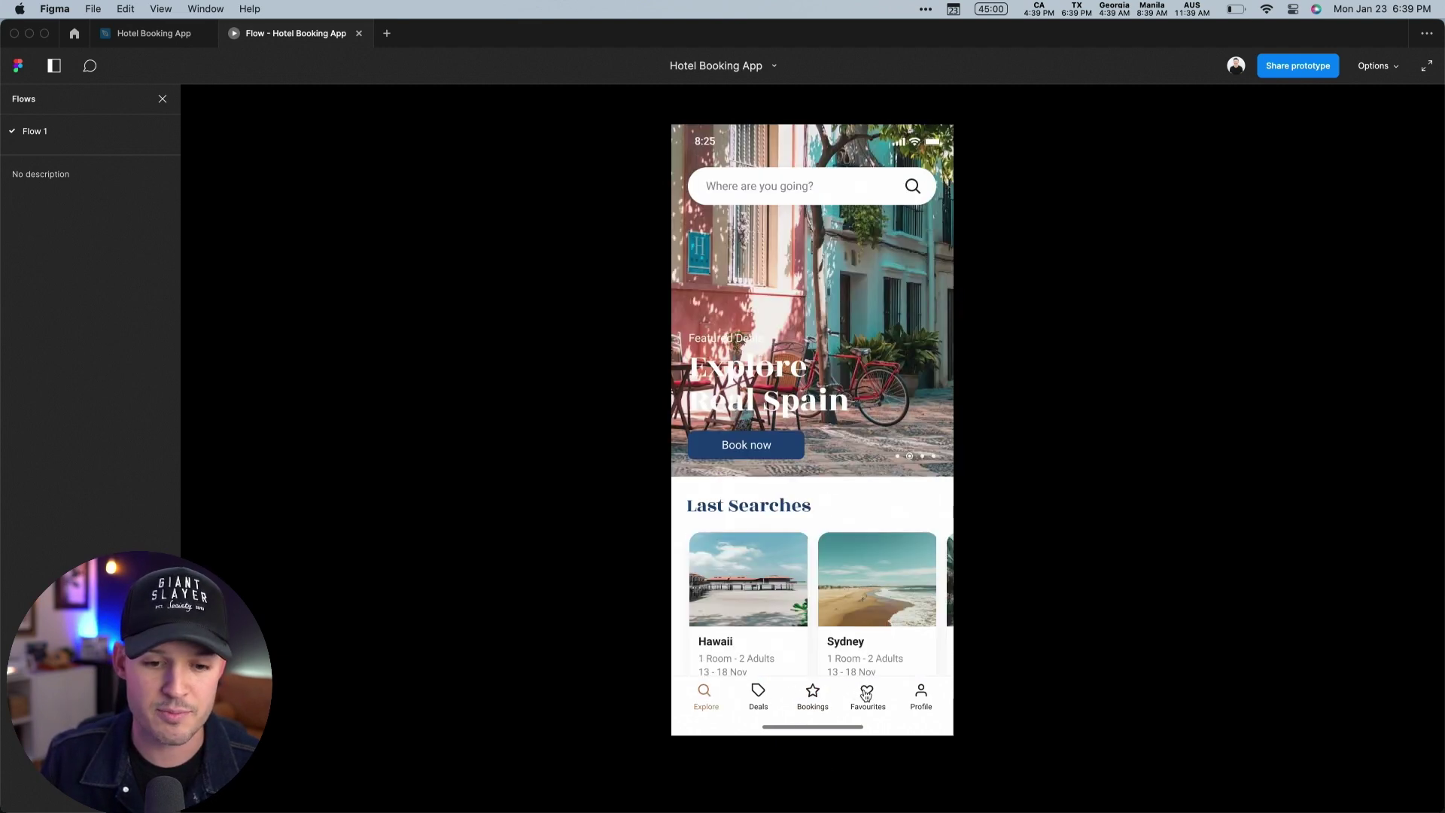
click(868, 693)
click(813, 696)
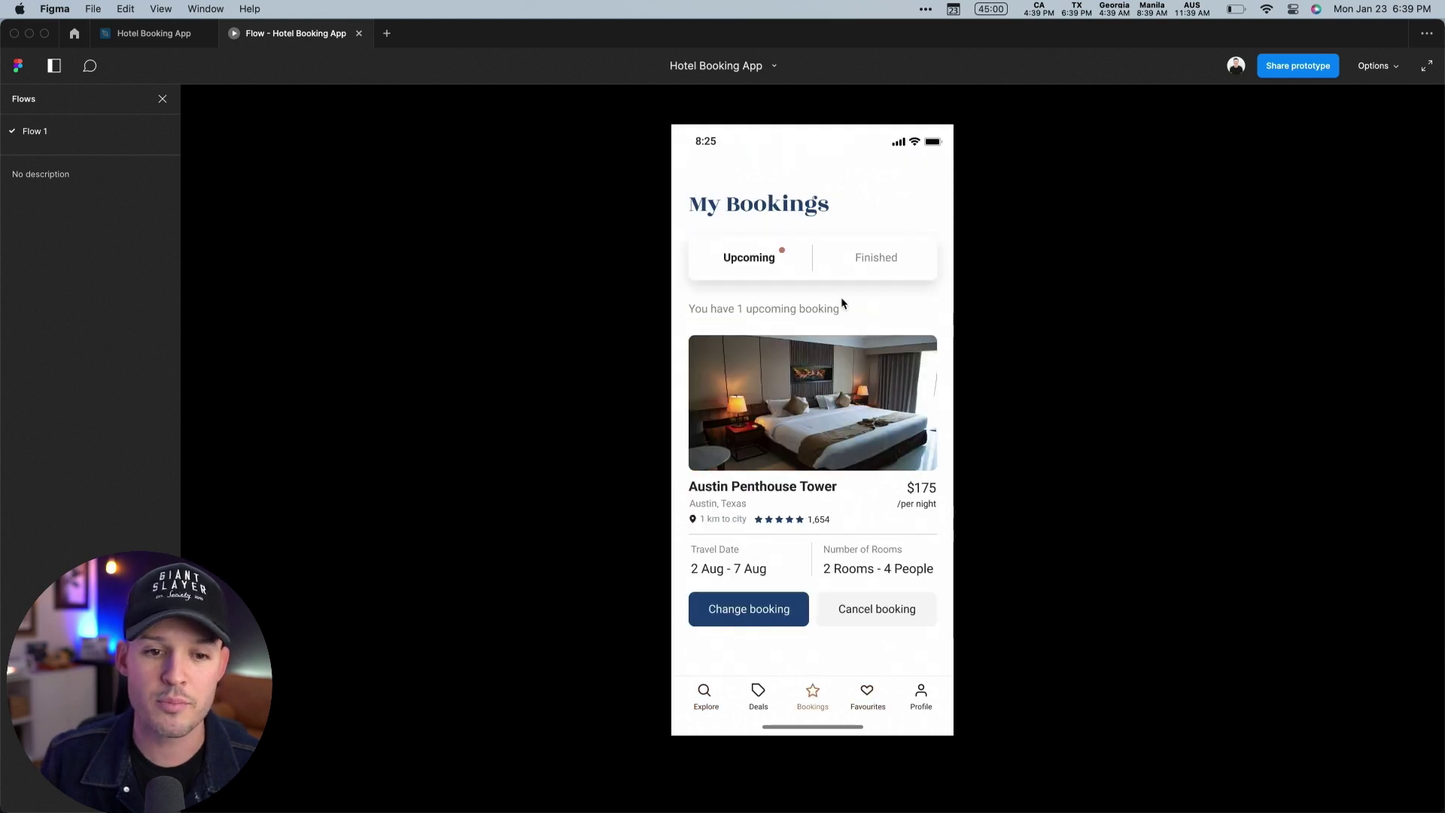
- Switch between Finished and Upcoming, then review Outdoor Hotel Murila and Confirm to reach the thank-you screen
click(866, 263)
click(763, 263)
click(872, 261)
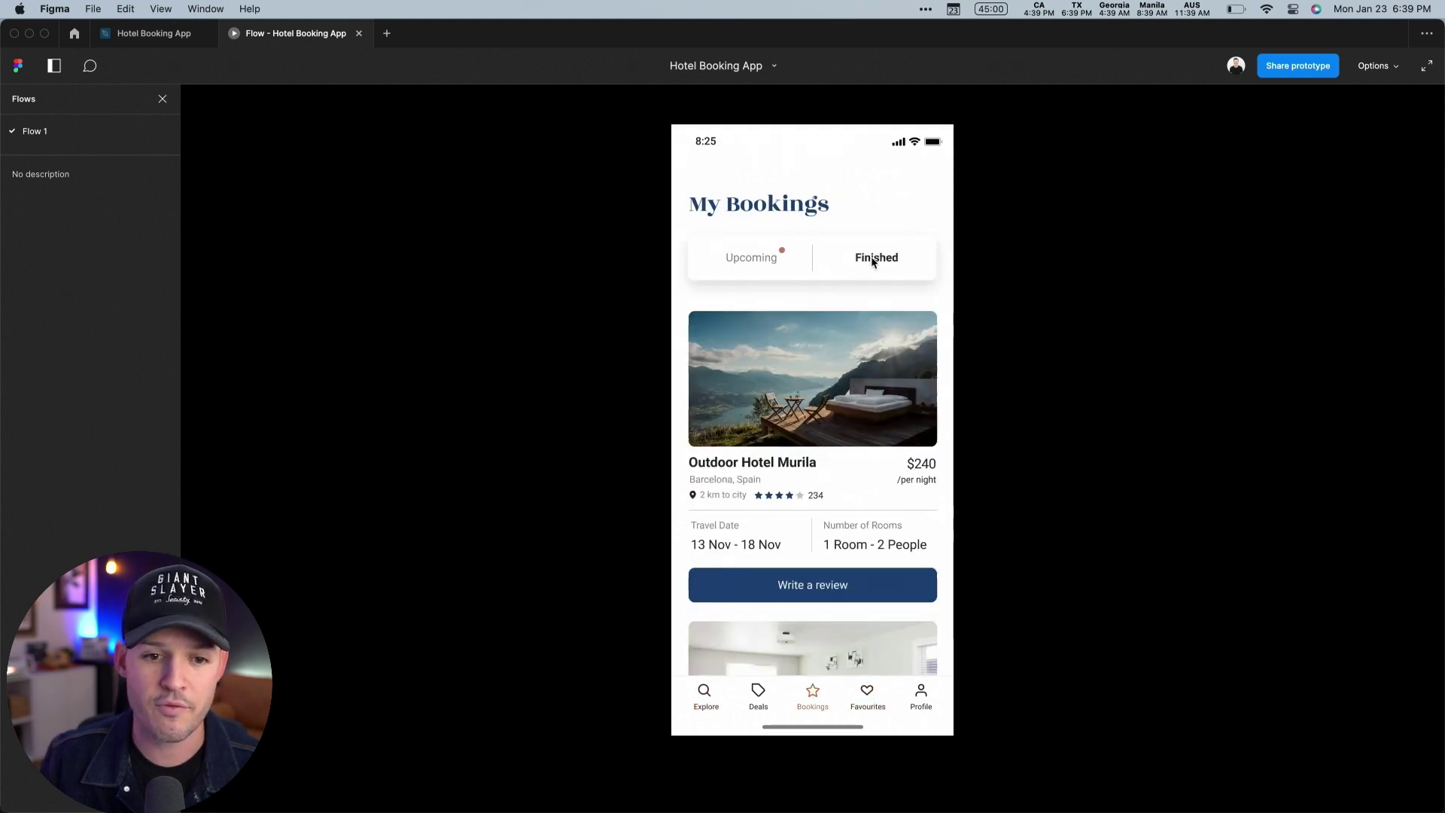
click(852, 593)
key(super+backslash)
click(725, 478)
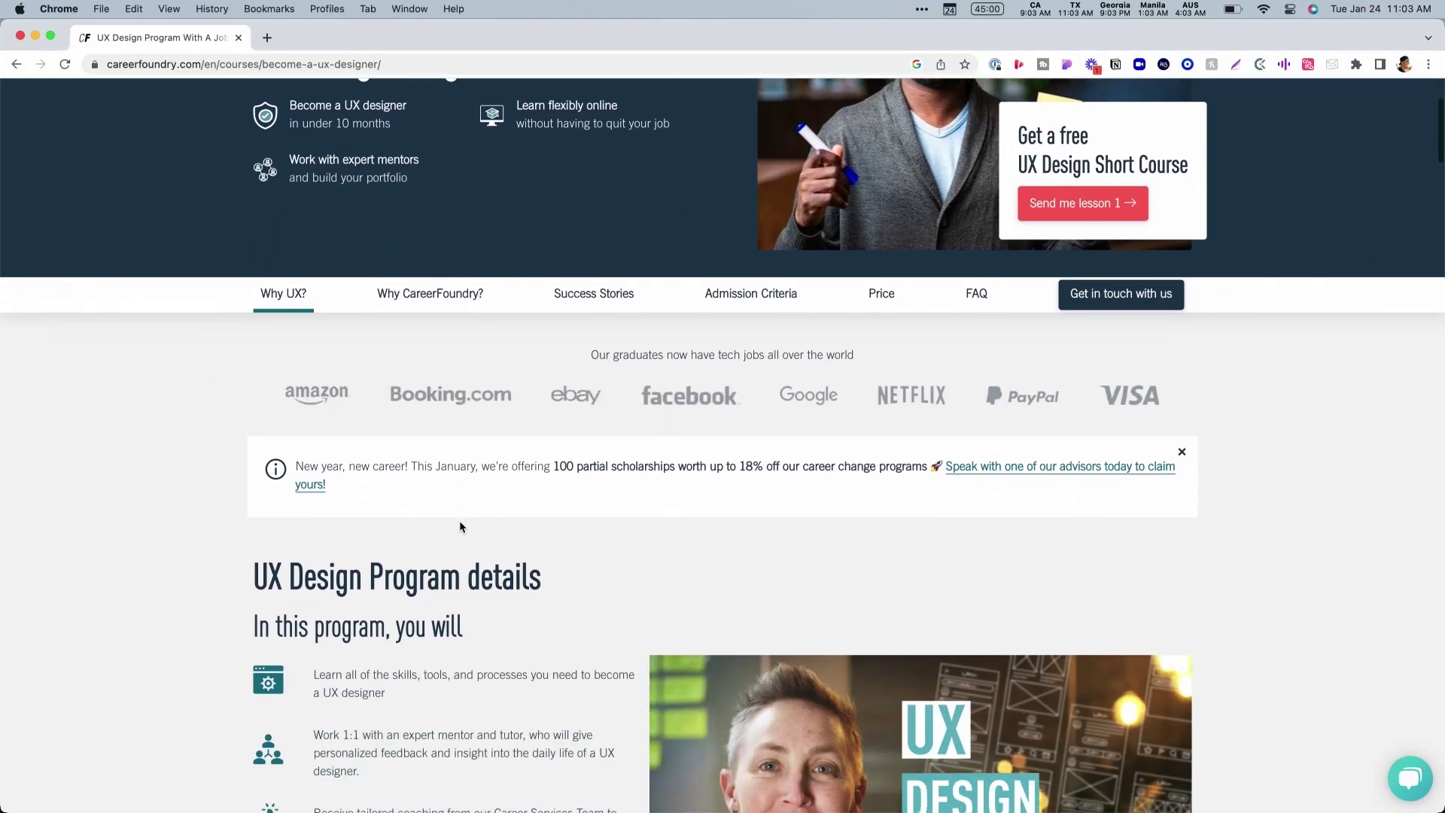
- Scroll down the CareerFoundry course page to the program advisor contact card
scroll(459, 520, down, 5)
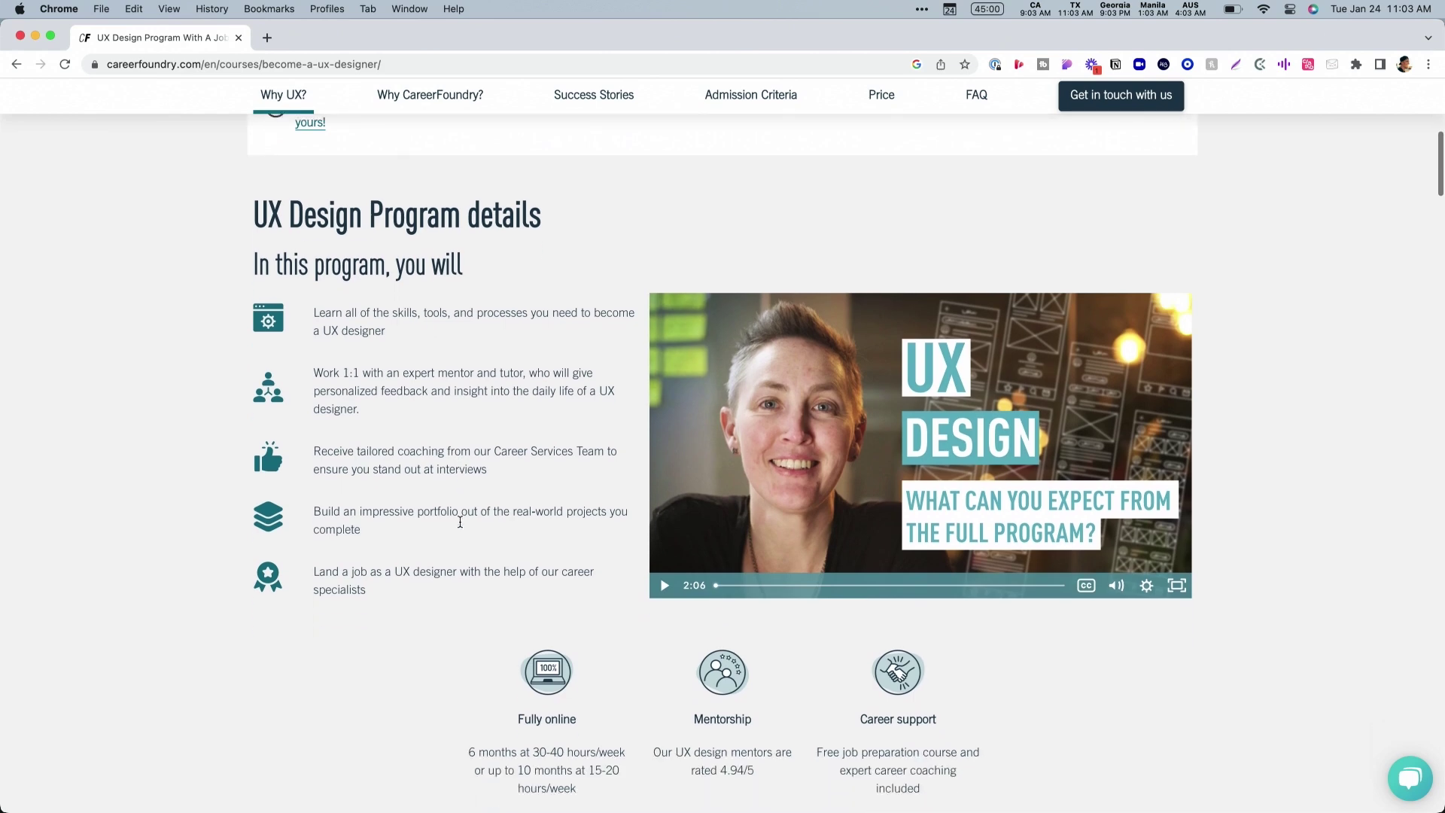
scroll(460, 522, down, 7)
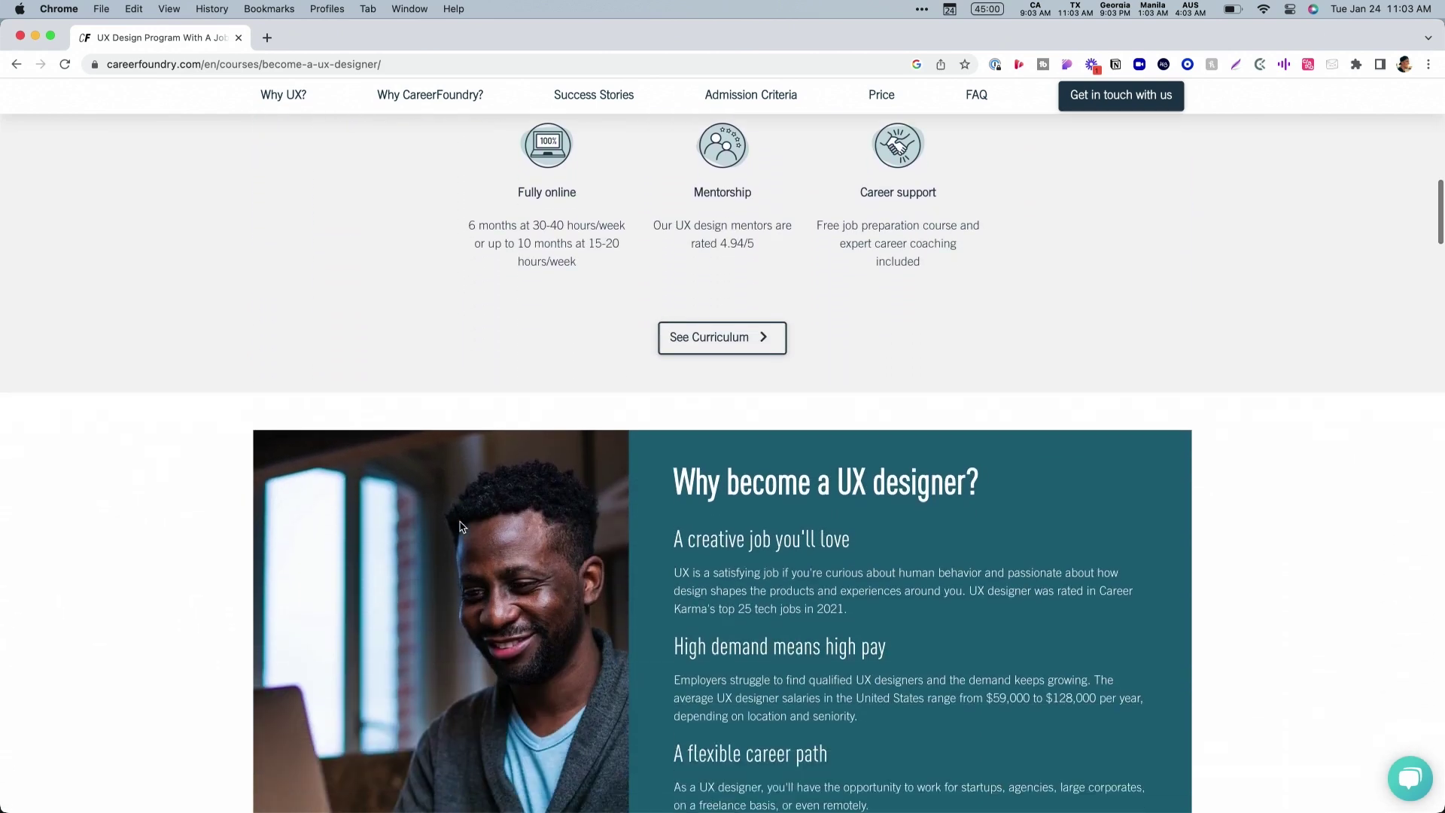
scroll(460, 527, down, 1)
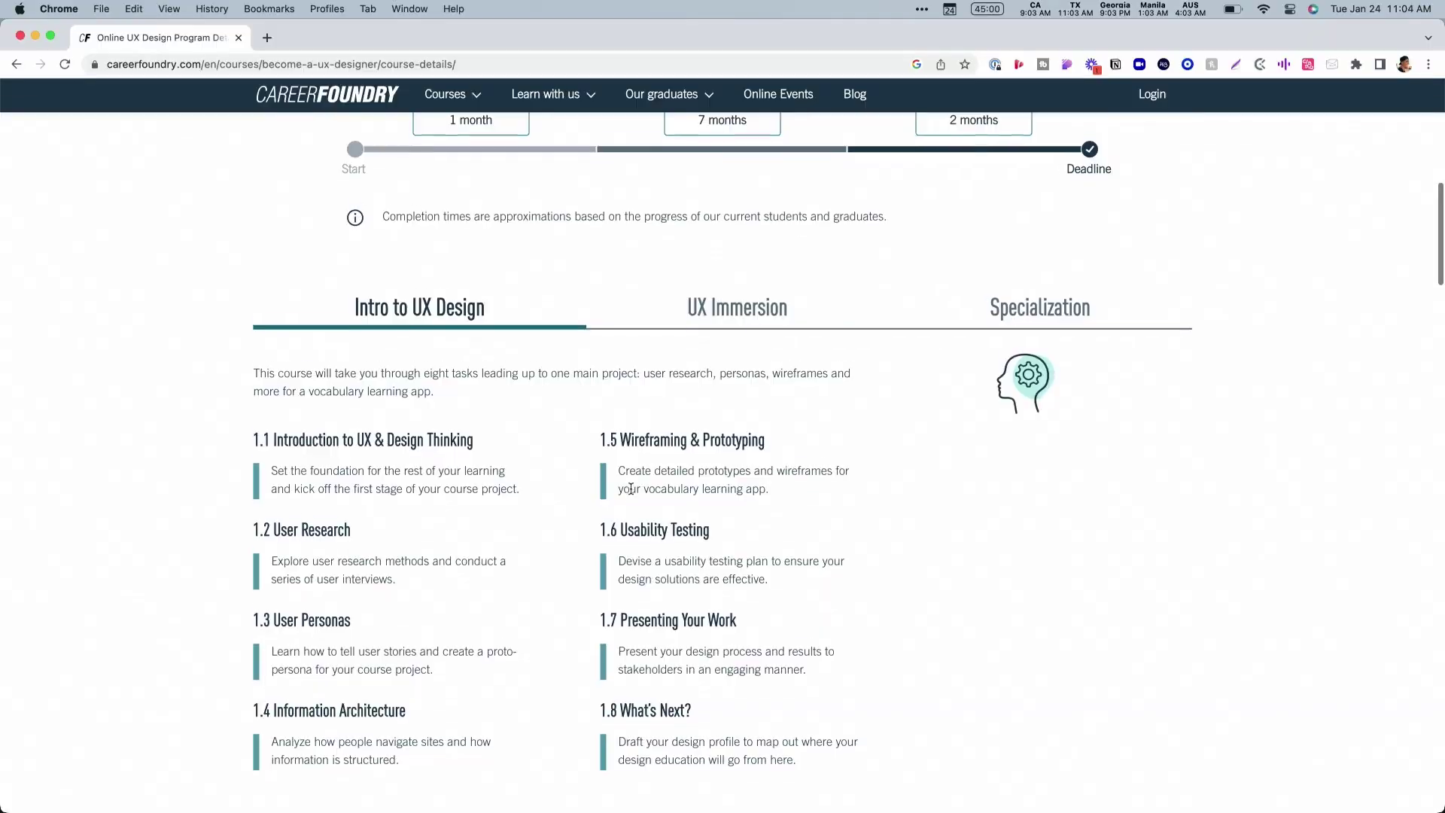
scroll(631, 490, down, 7)
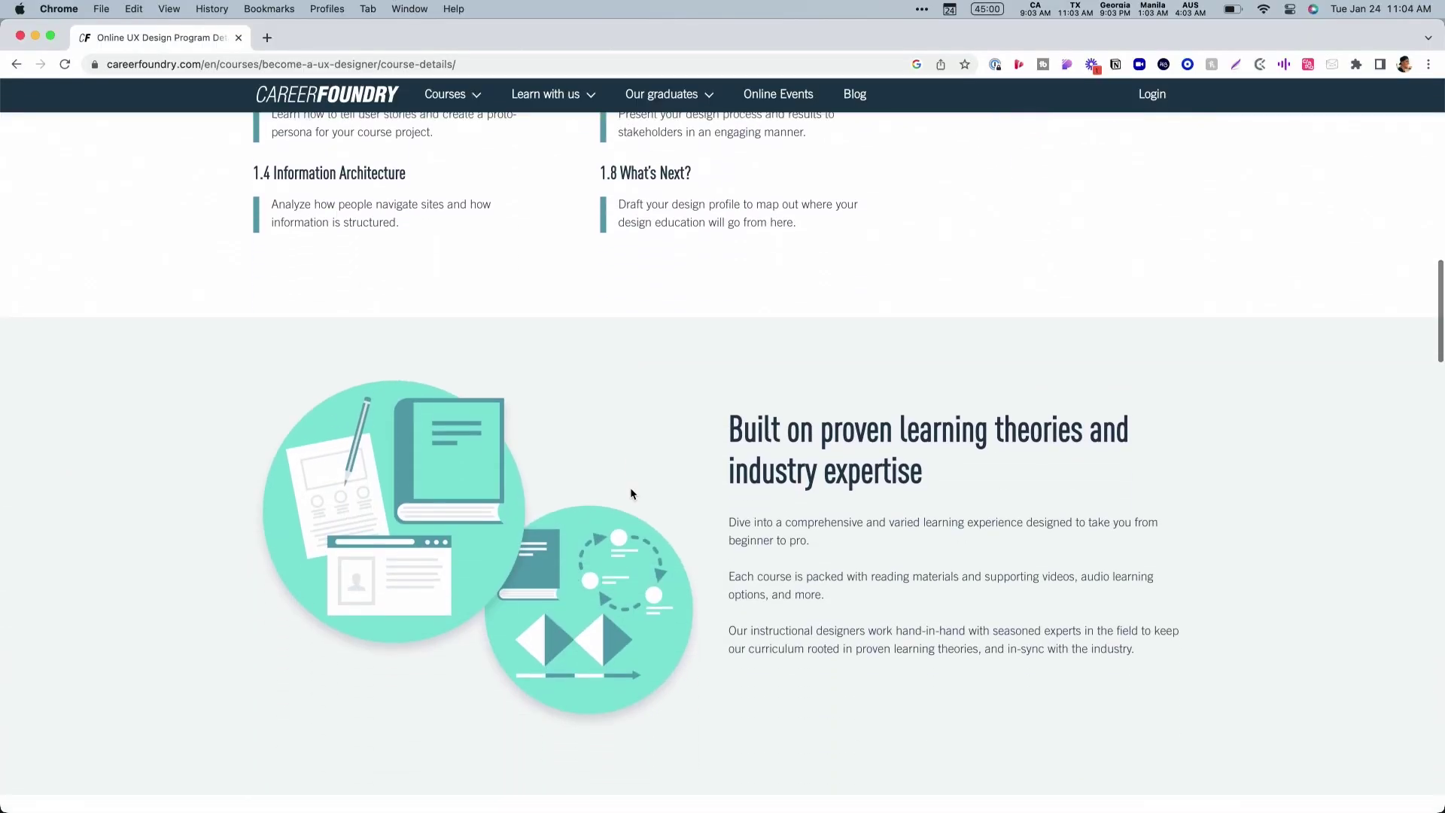
scroll(631, 493, down, 5)
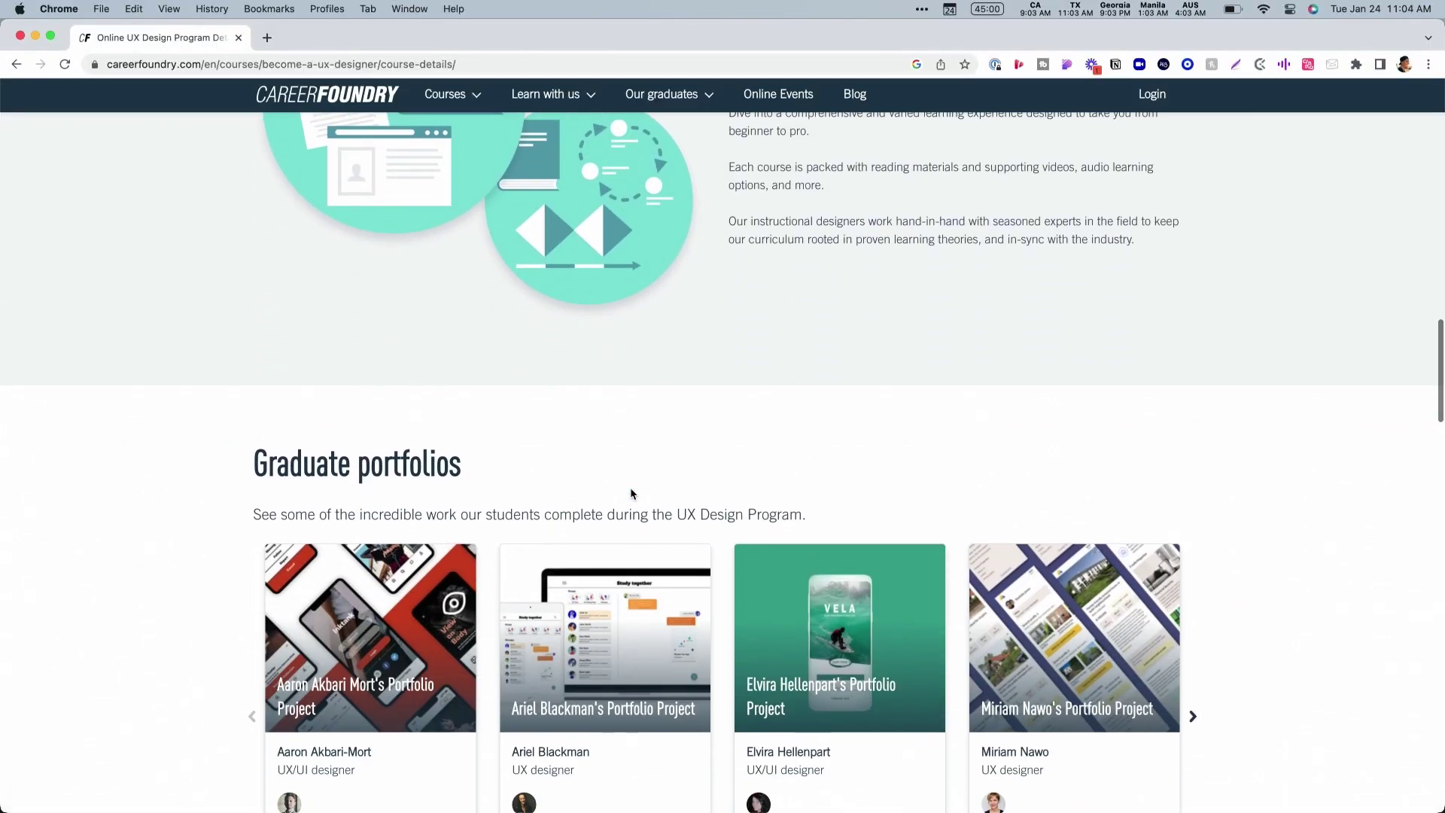
scroll(631, 494, down, 8)
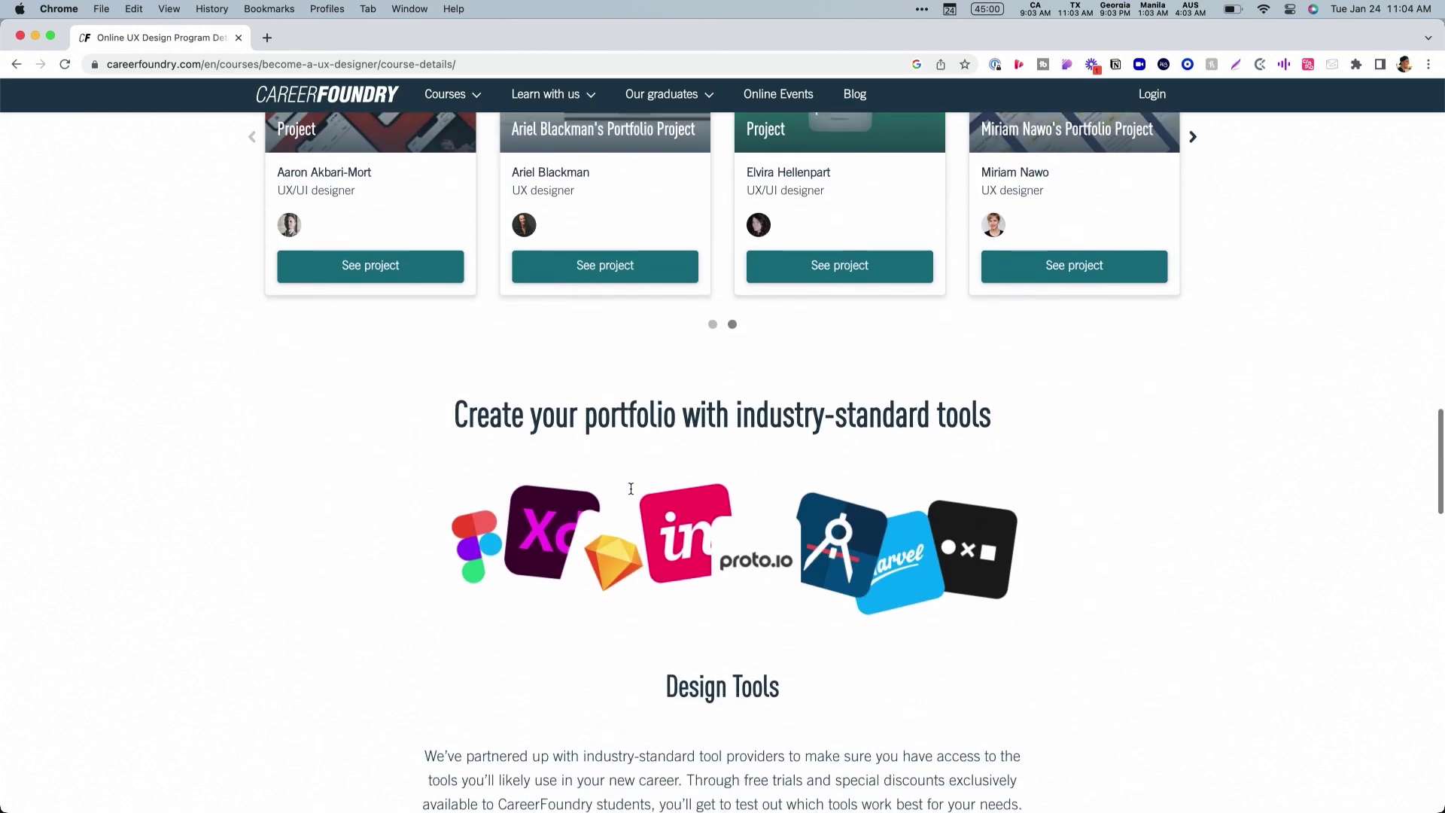
scroll(631, 489, down, 8)
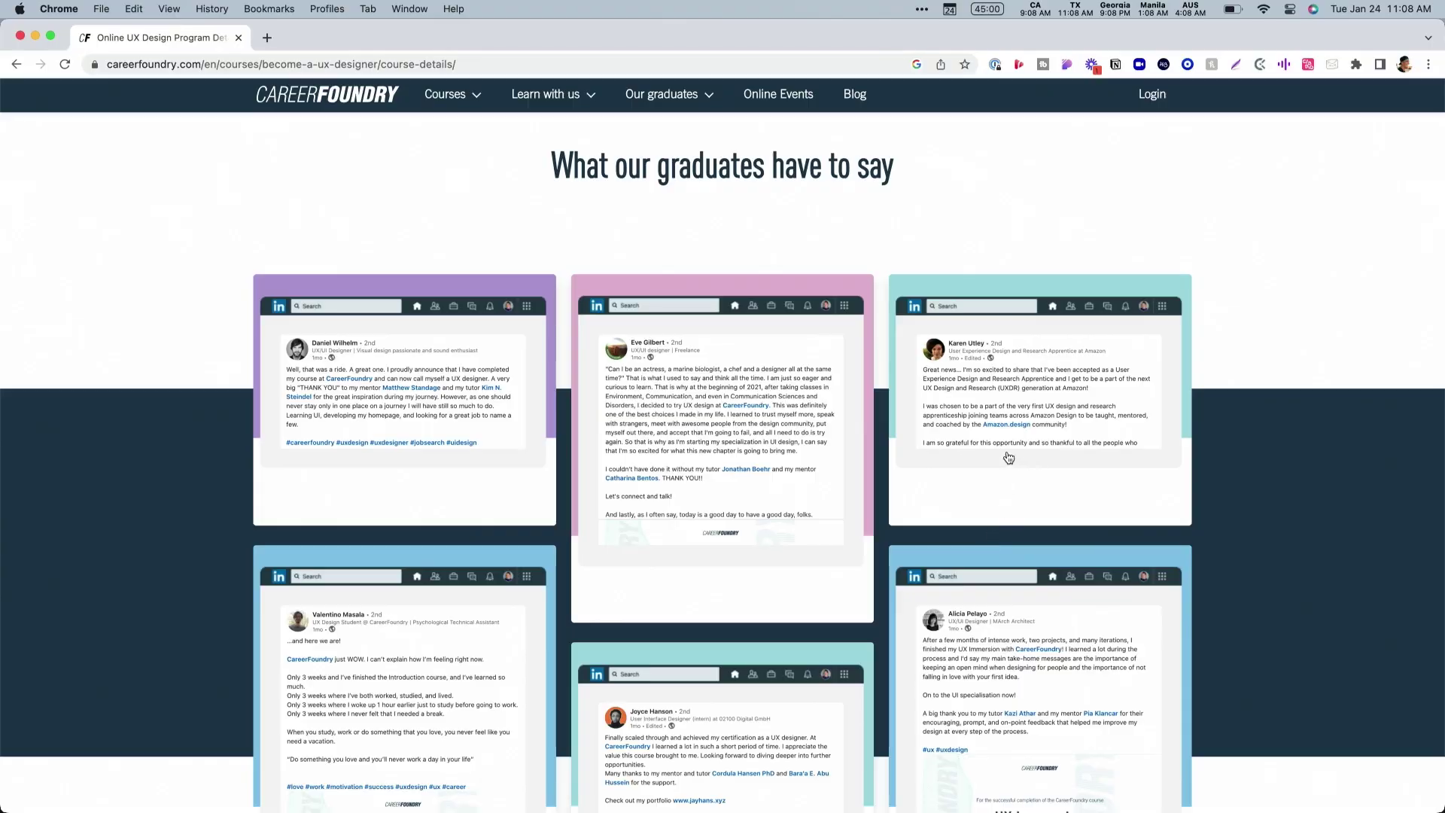
scroll(1415, 557, down, 5)
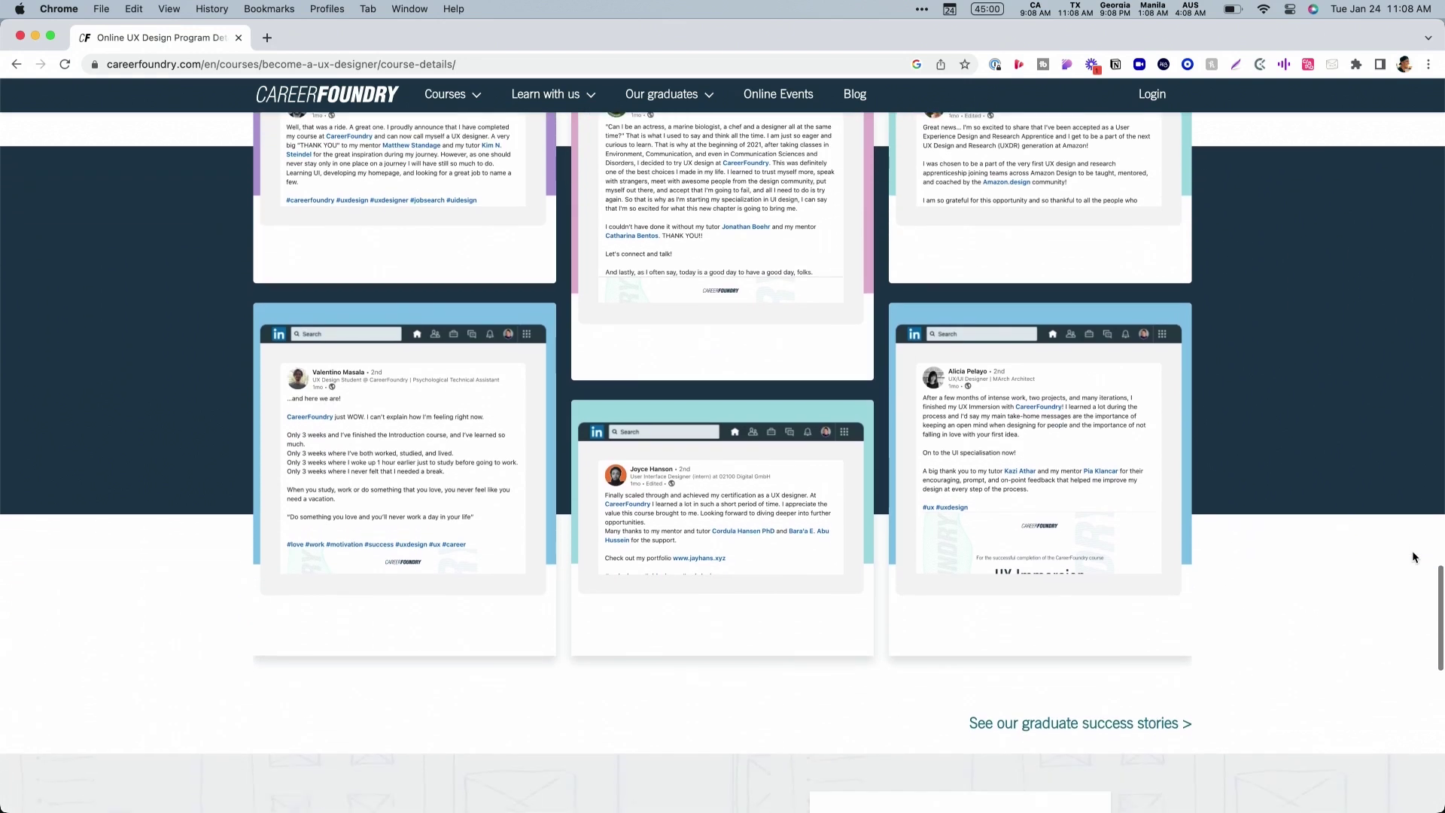
scroll(1413, 557, down, 5)
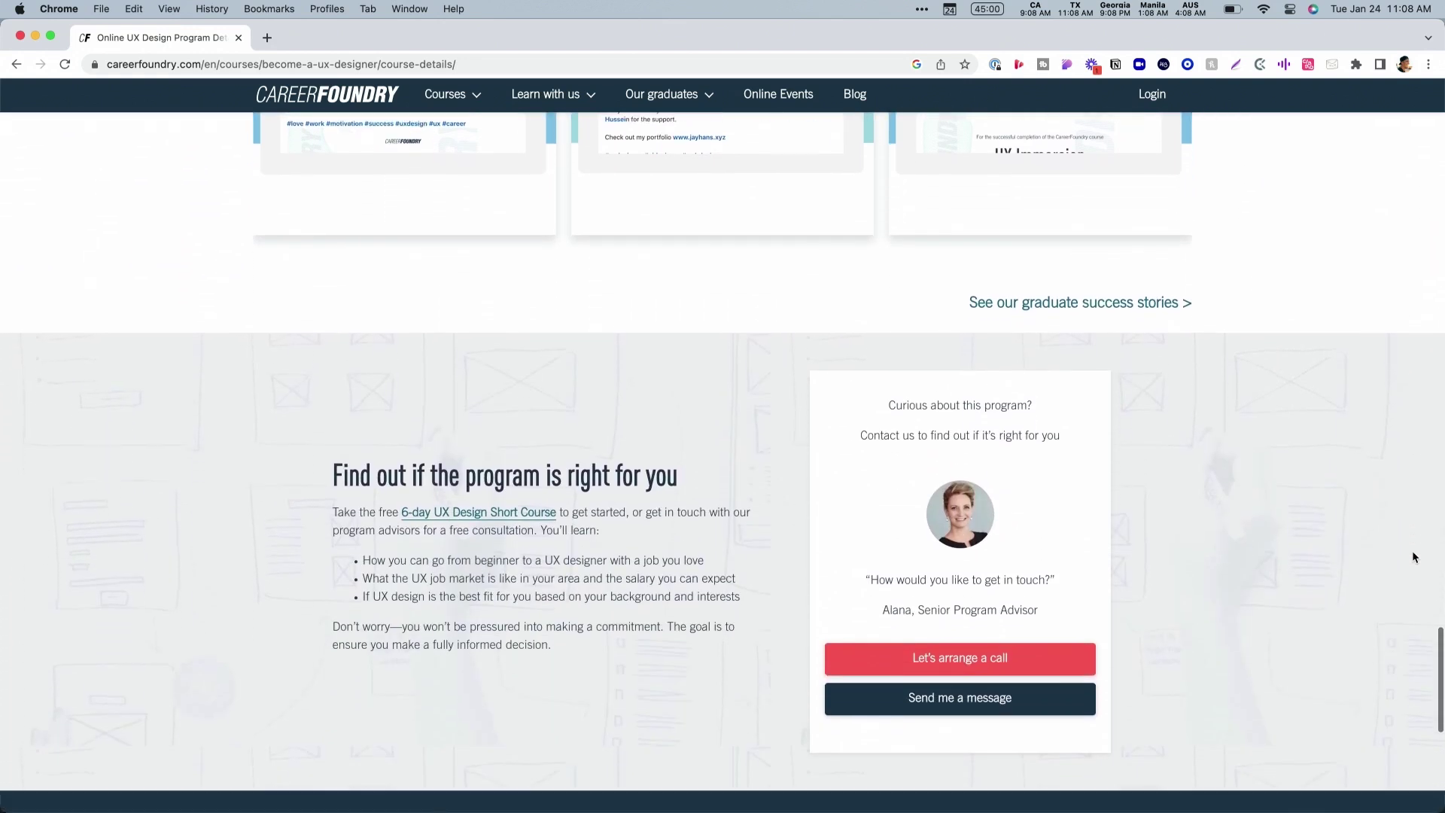
scroll(1413, 557, down, 1)
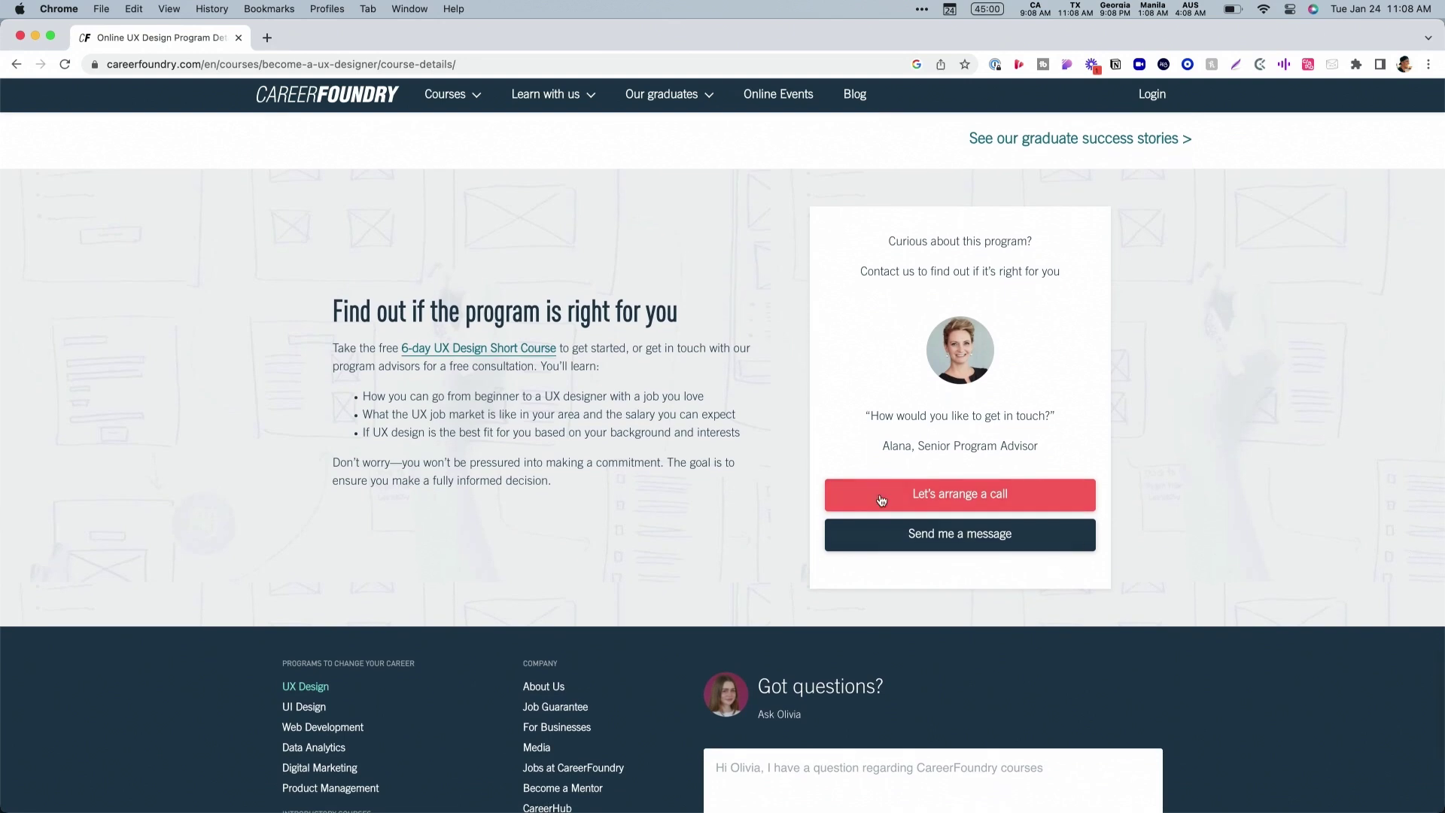
- Open the advisor call calendar, then open the free short course 'Send me lesson 1' signup form
click(984, 510)
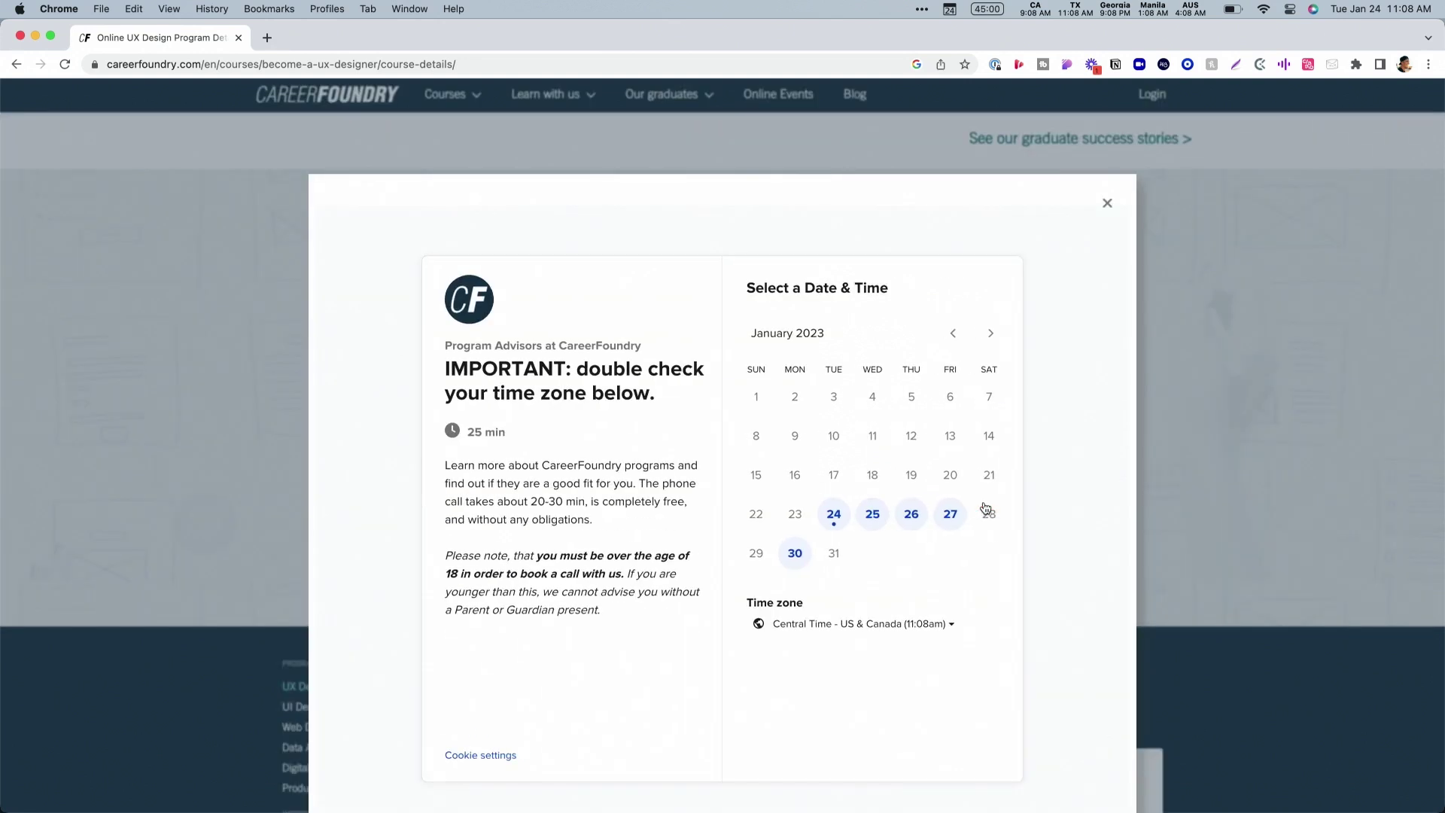
scroll(986, 508, down, 2)
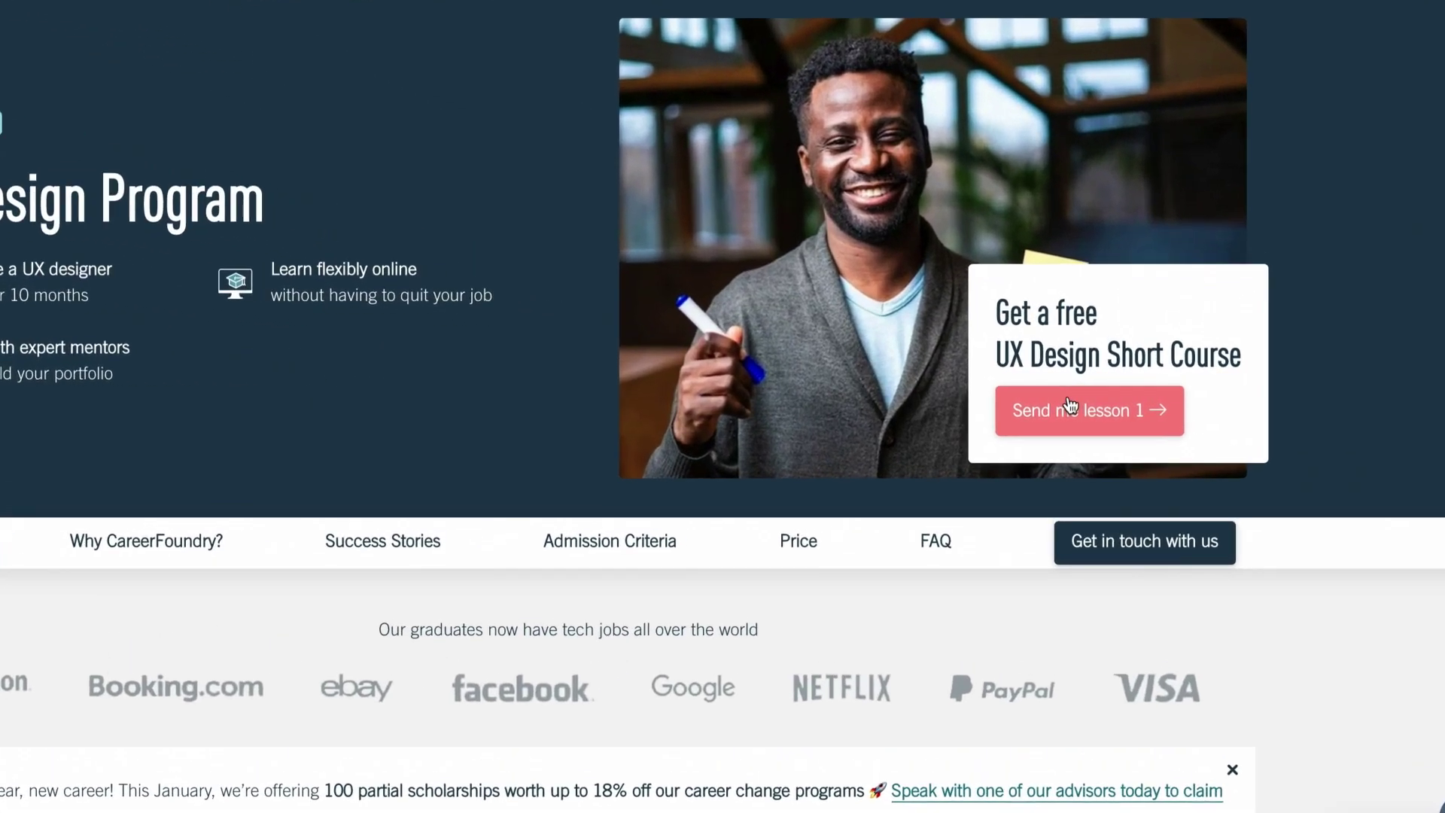
click(1070, 407)
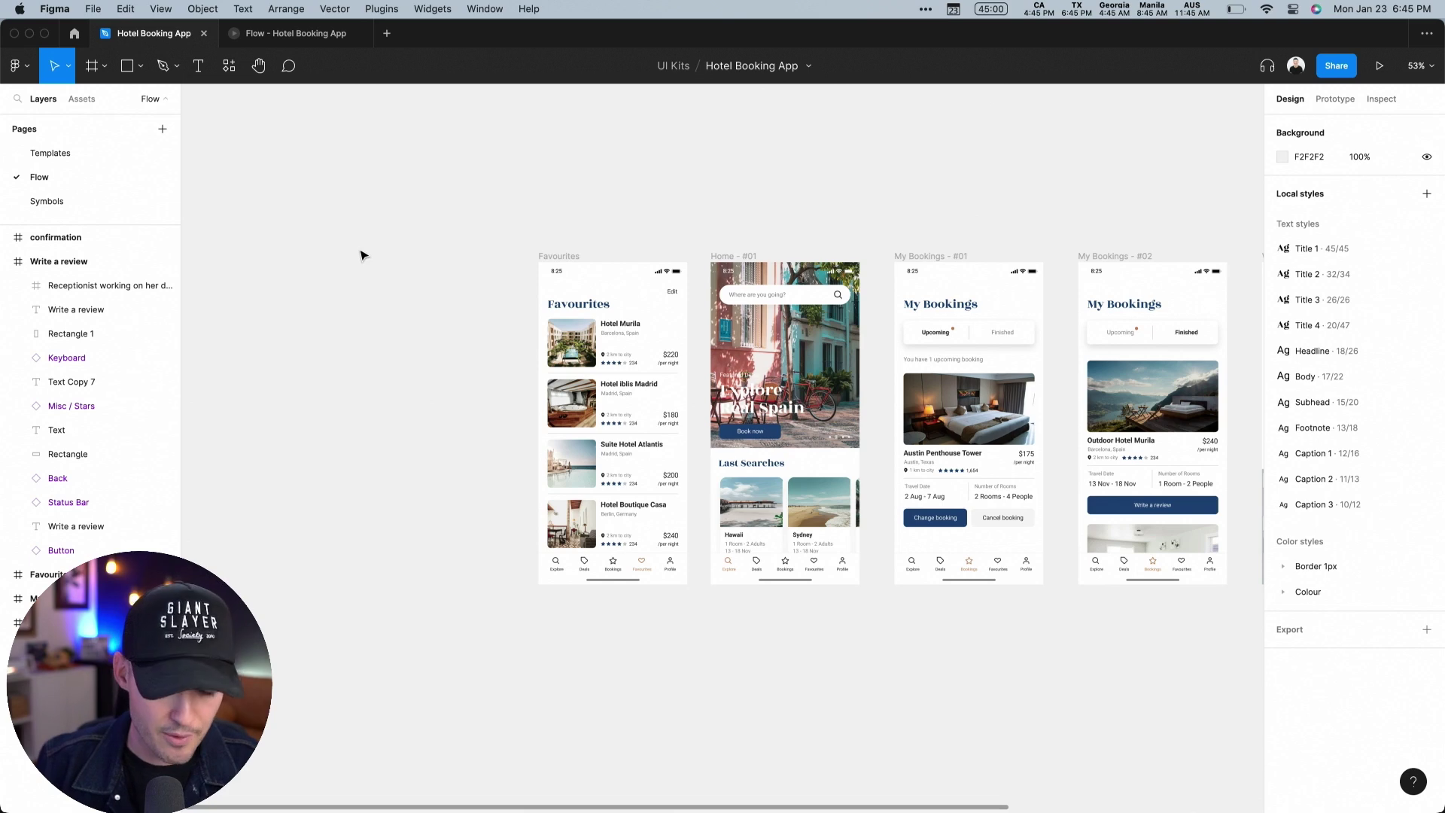
- Paste an empty Frame 1 and place it beside the Favourites screen
right_click(292, 257)
click(302, 266)
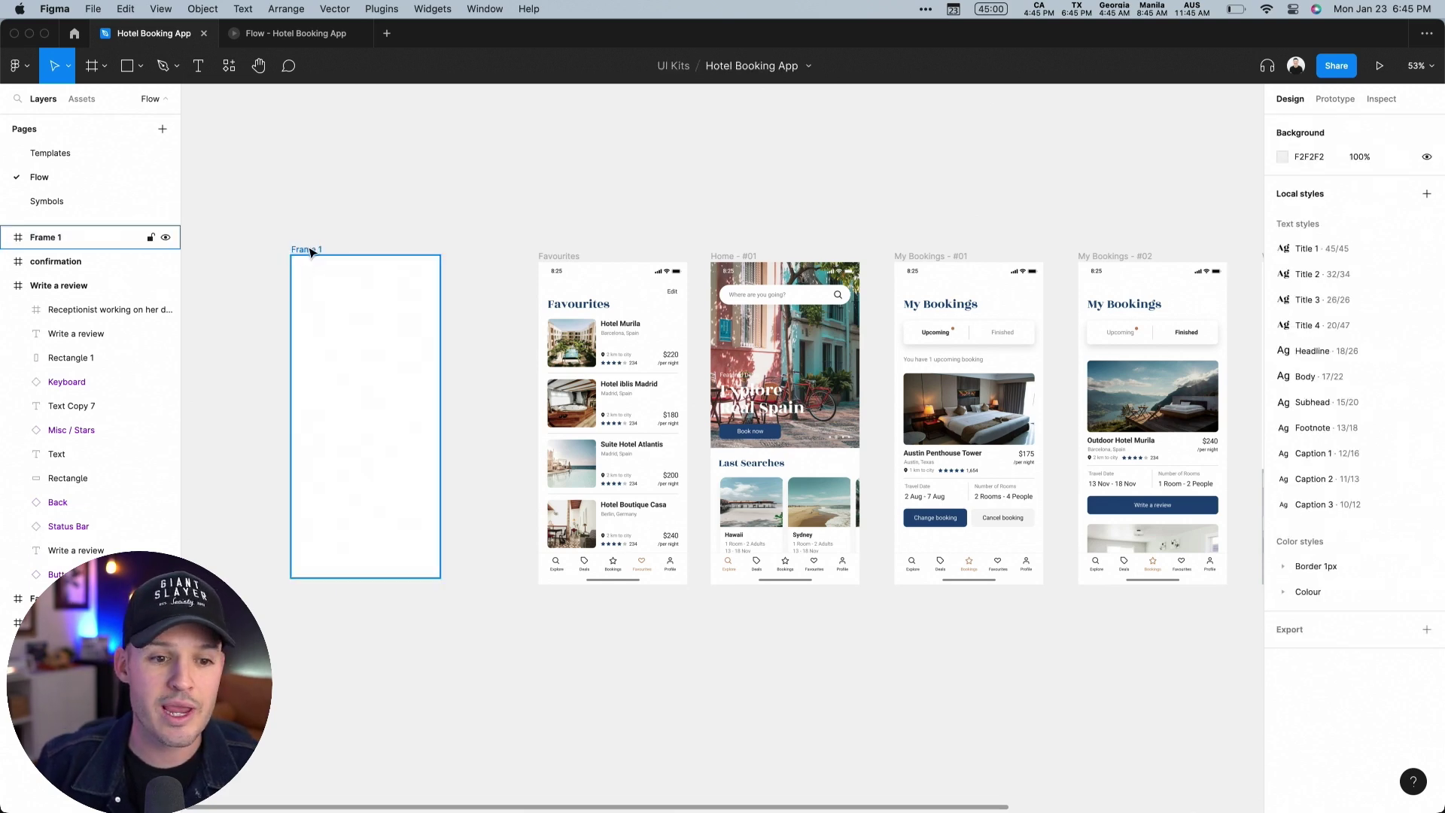
drag(310, 252, 380, 263)
key(Escape)
- Copy the Hotel Murila title into Frame 1 and change it to 'Welcome to the test'
scroll(377, 284, up, 5)
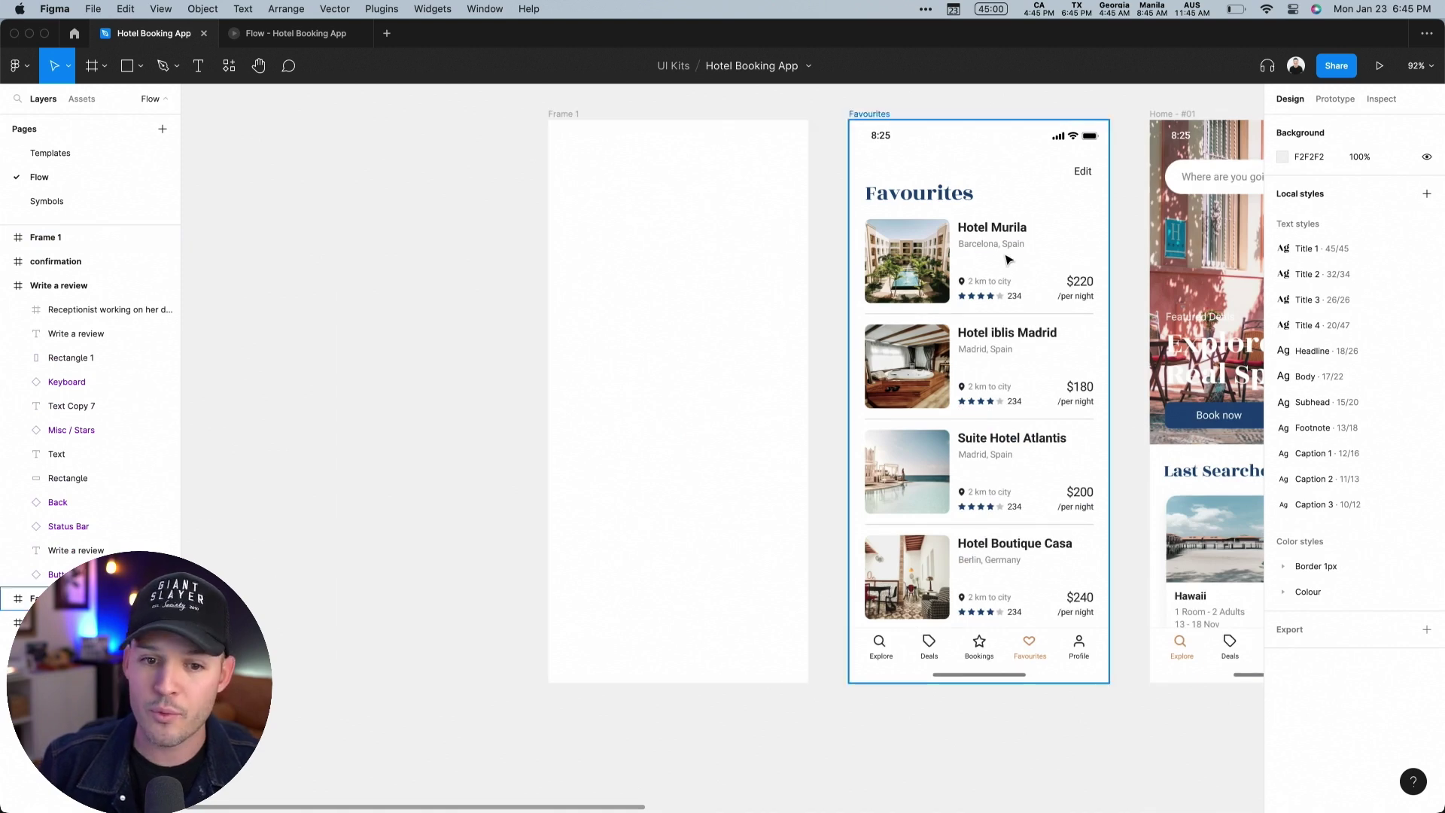
double_click(985, 229)
key(super+c)
click(654, 227)
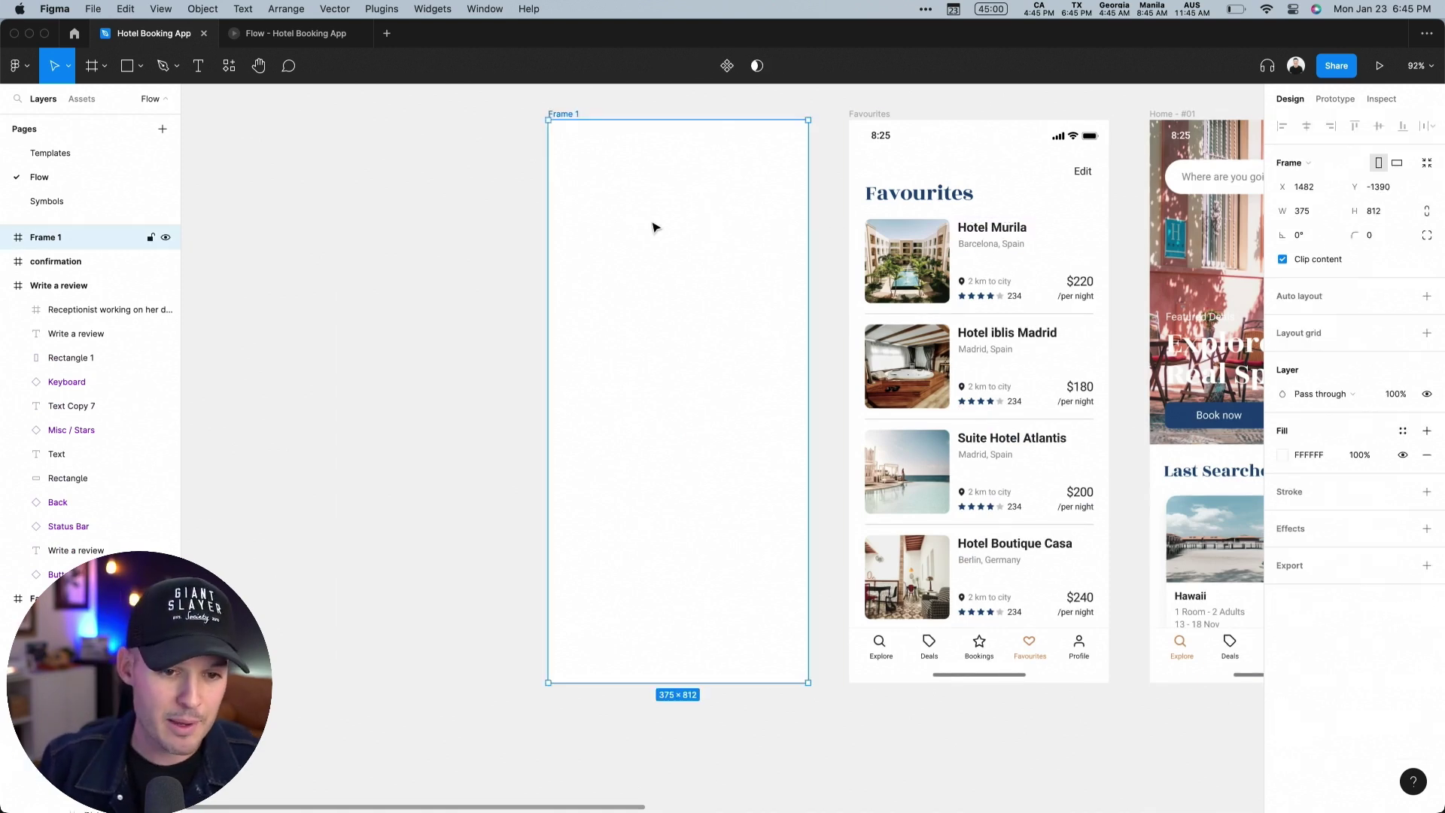
key(super+v)
drag(589, 133, 680, 268)
double_click(680, 268)
text(W)
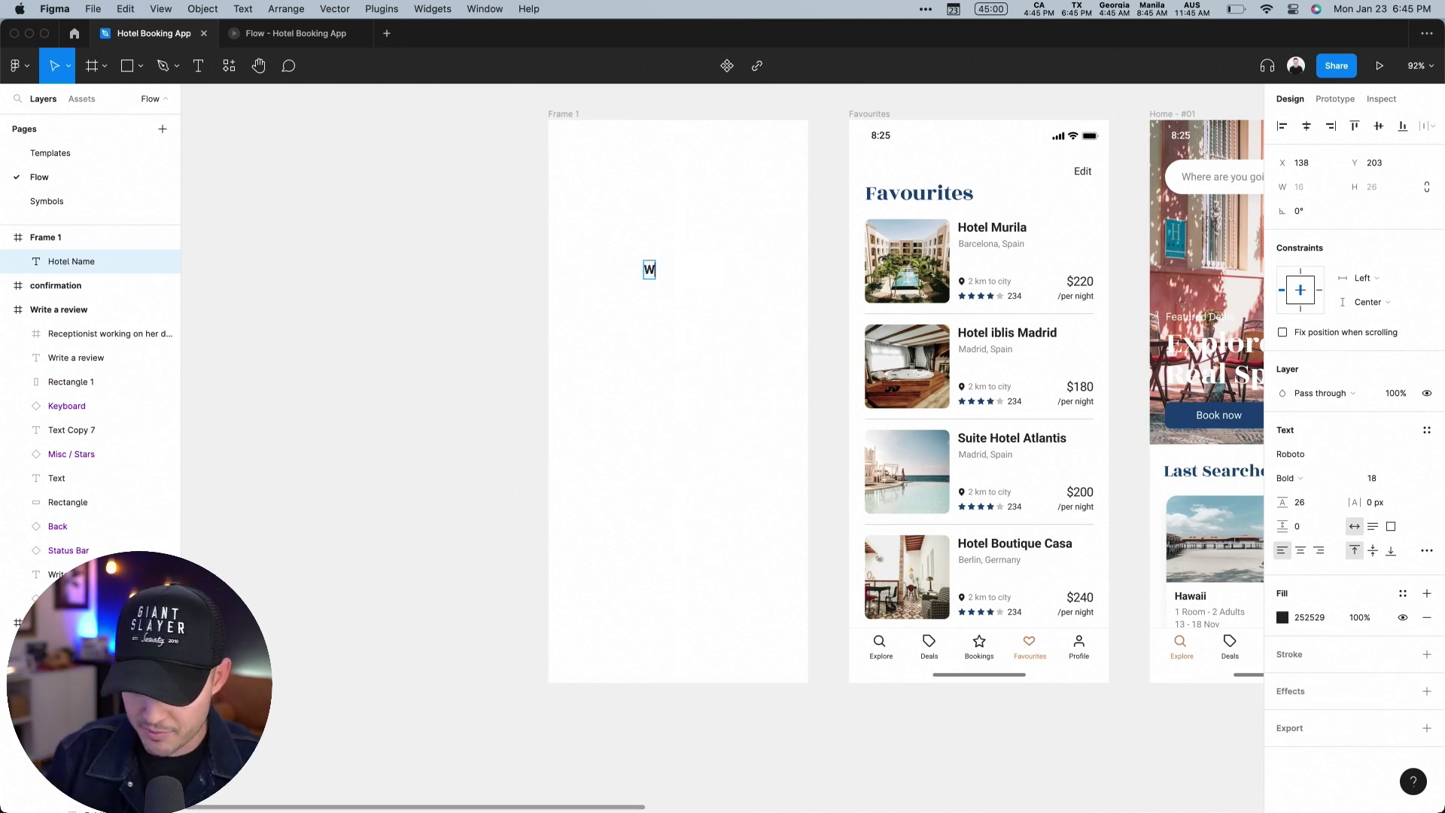
text(elcome to the test)
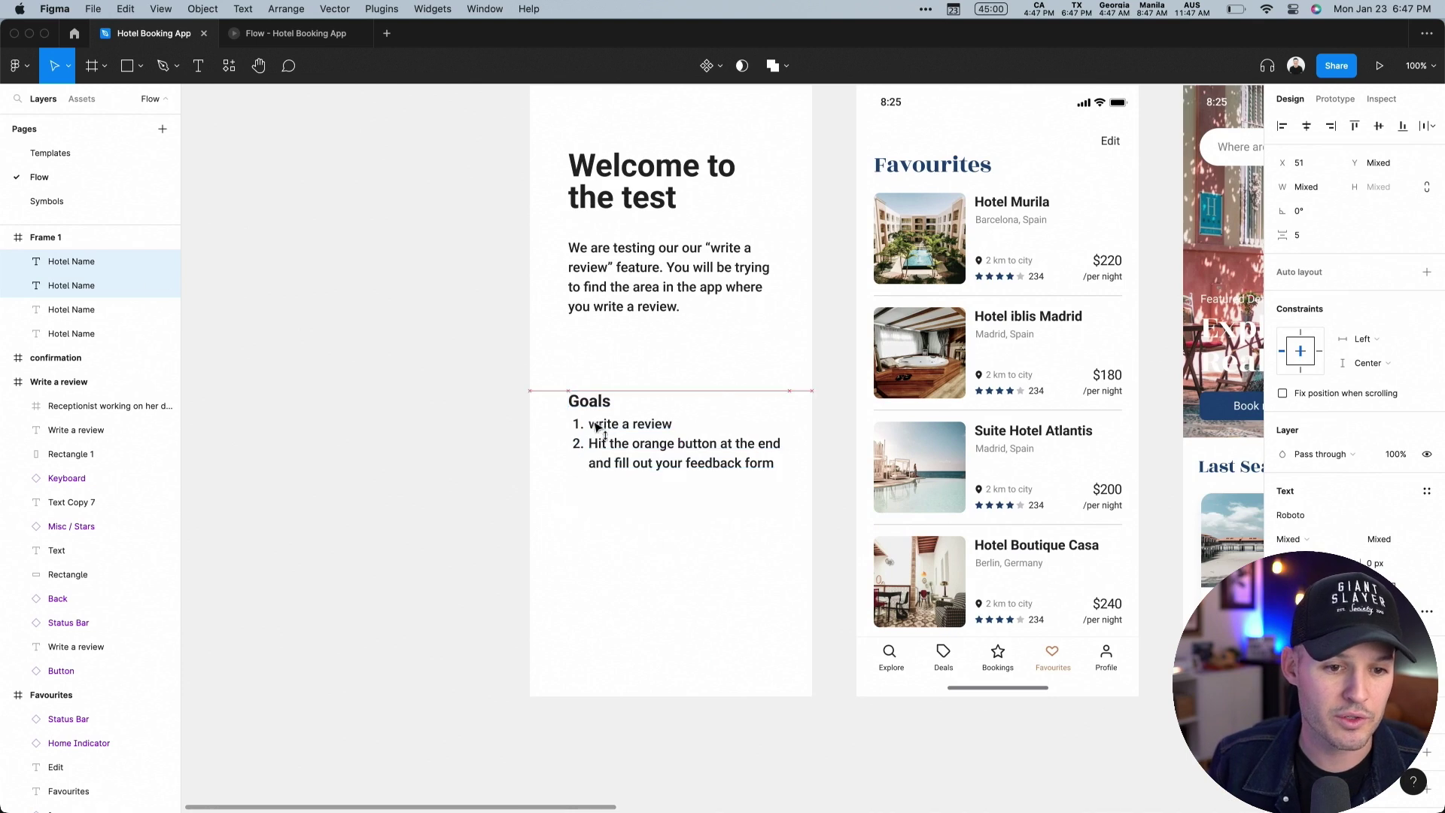
- Duplicate the Goals heading into a Description heading above the paragraph and shift the Goals list down
drag(596, 425, 594, 416)
click(594, 390)
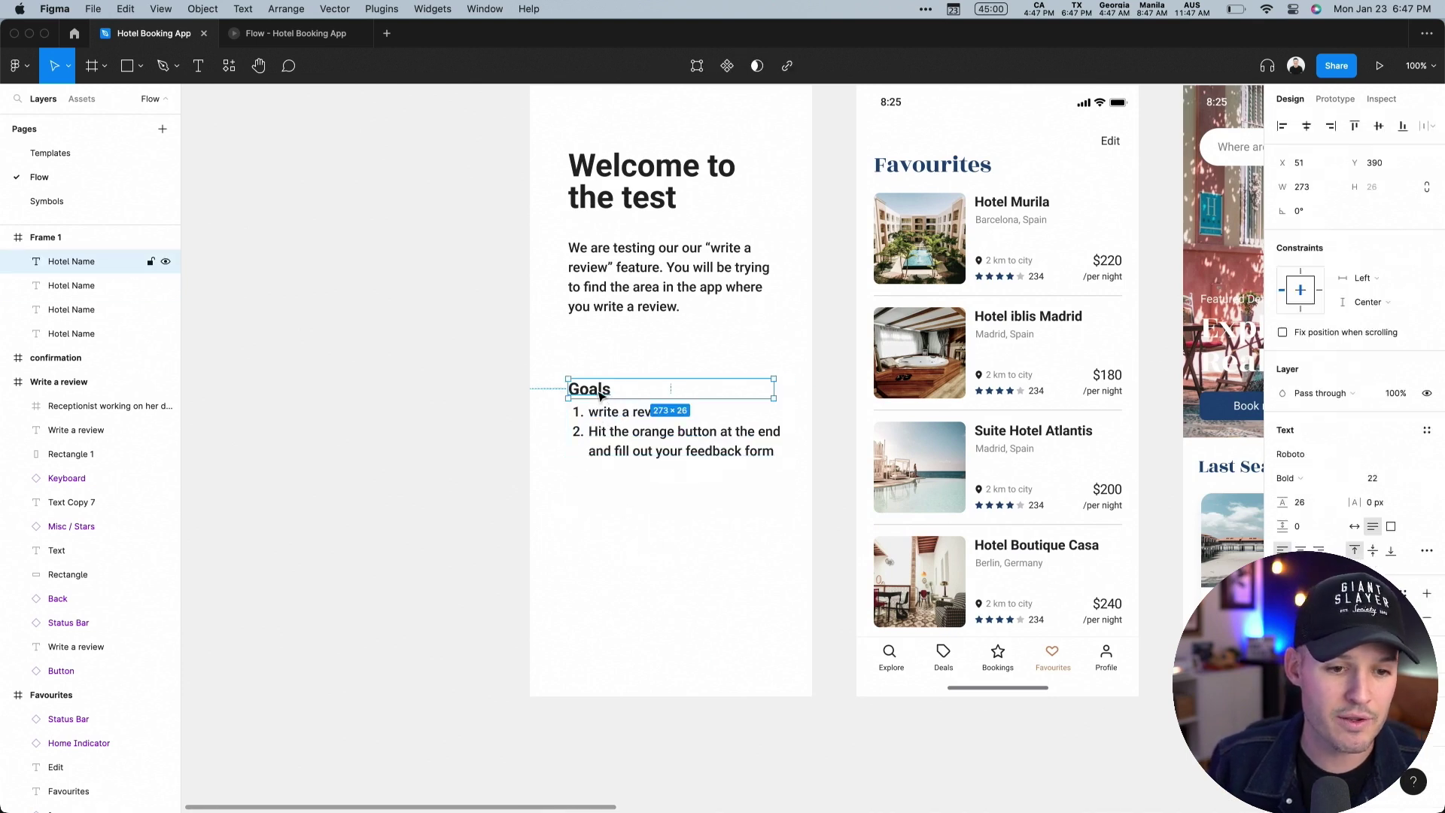
drag(602, 388, 599, 261)
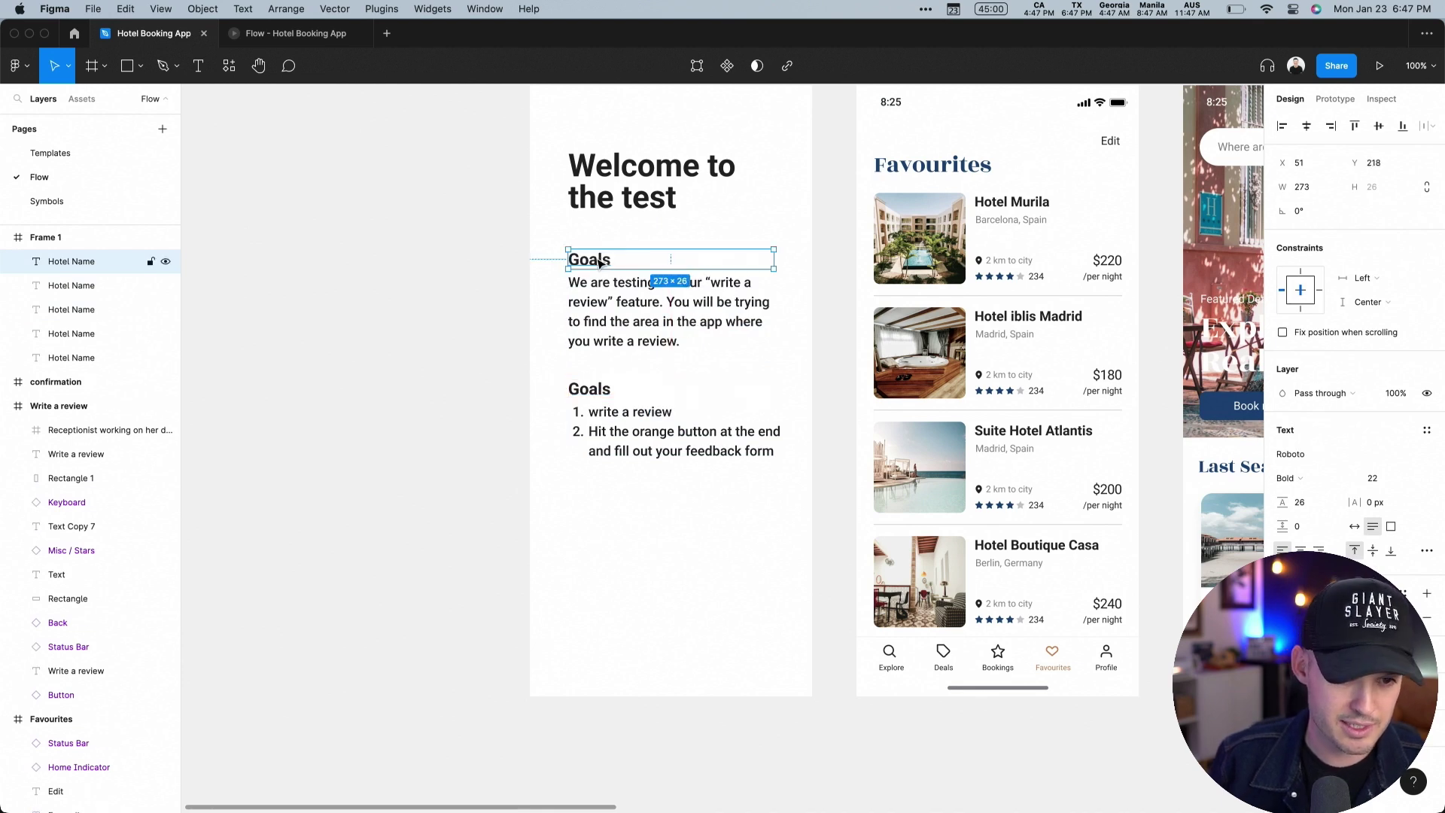
double_click(598, 260)
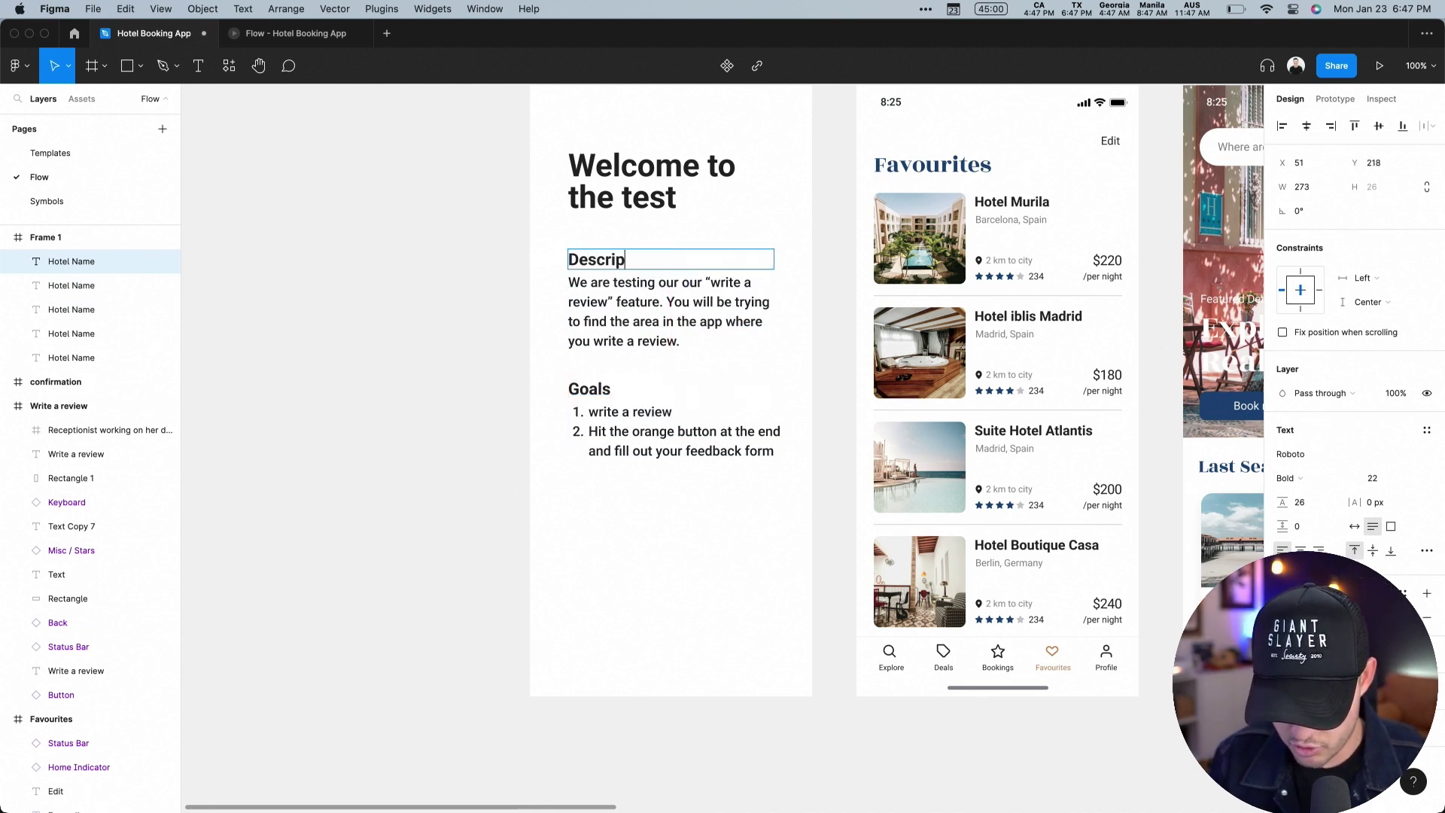
drag(672, 512, 575, 362)
drag(632, 433, 627, 444)
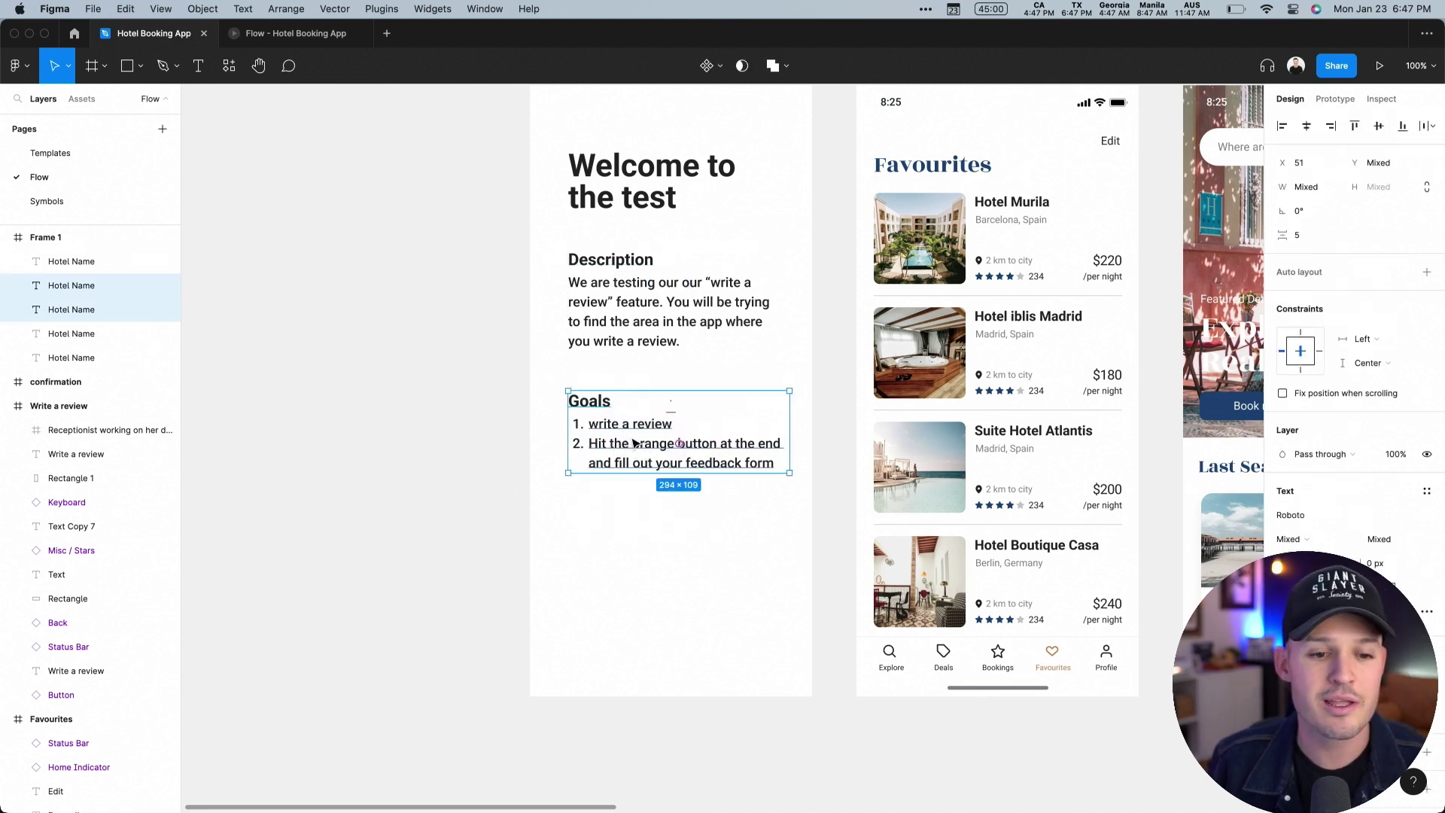
click(651, 619)
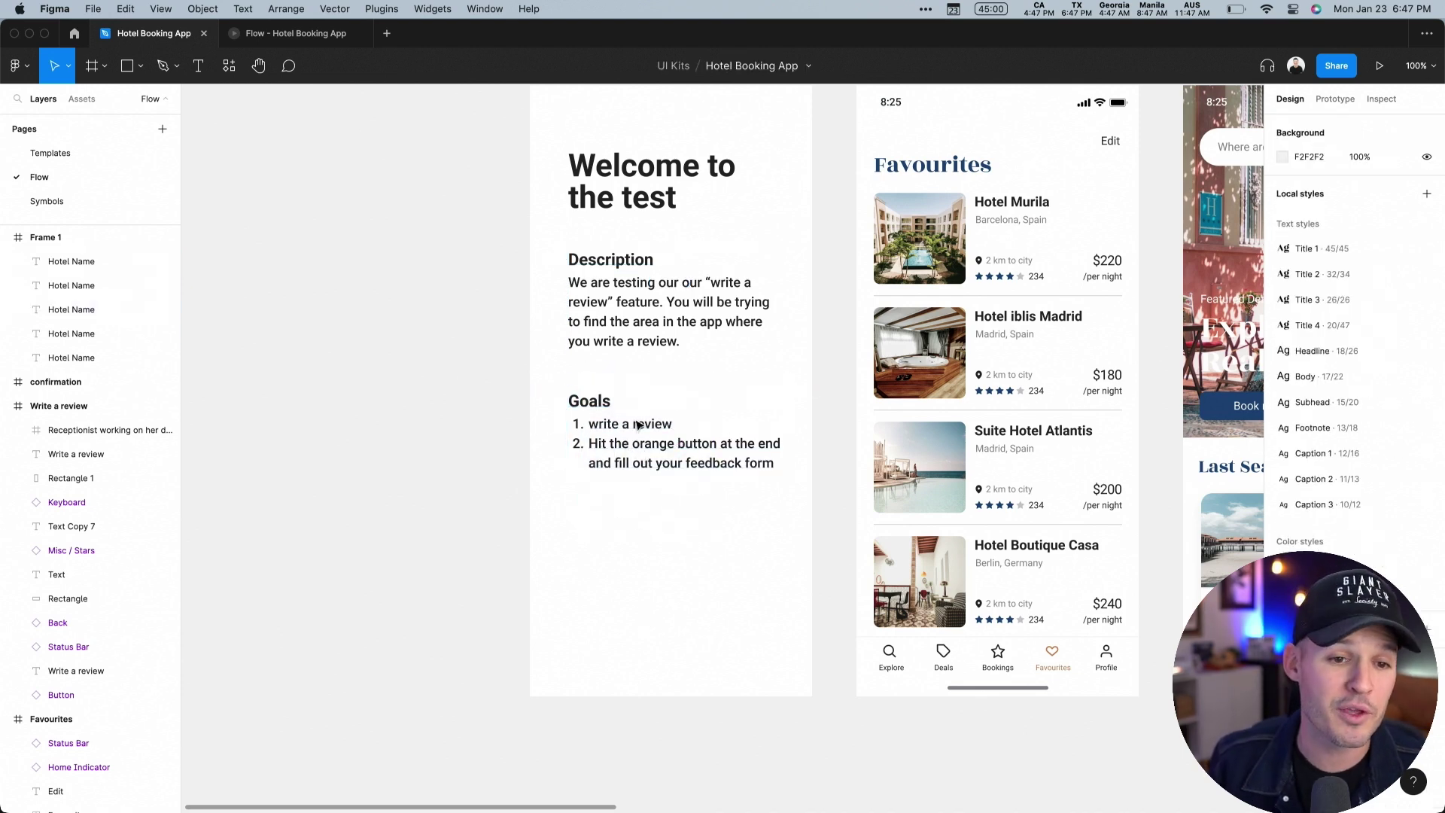
- Duplicate the title to the frame's bottom to make the Start Test button
click(637, 182)
drag(637, 182, 637, 591)
double_click(637, 591)
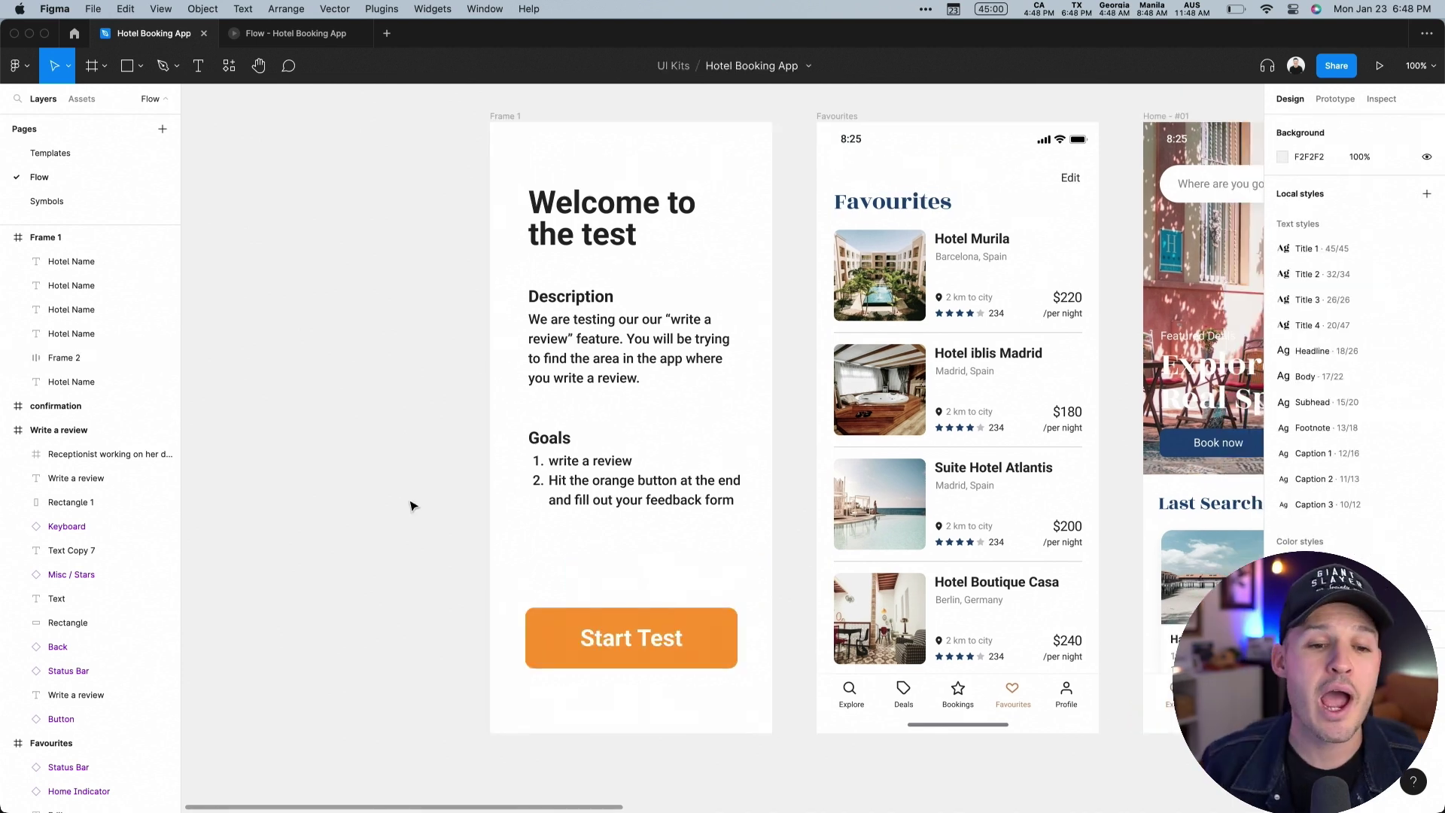
scroll(459, 593, right, 4)
- Link the Start Test button on click to Home - #01 with an Instant transition
click(403, 613)
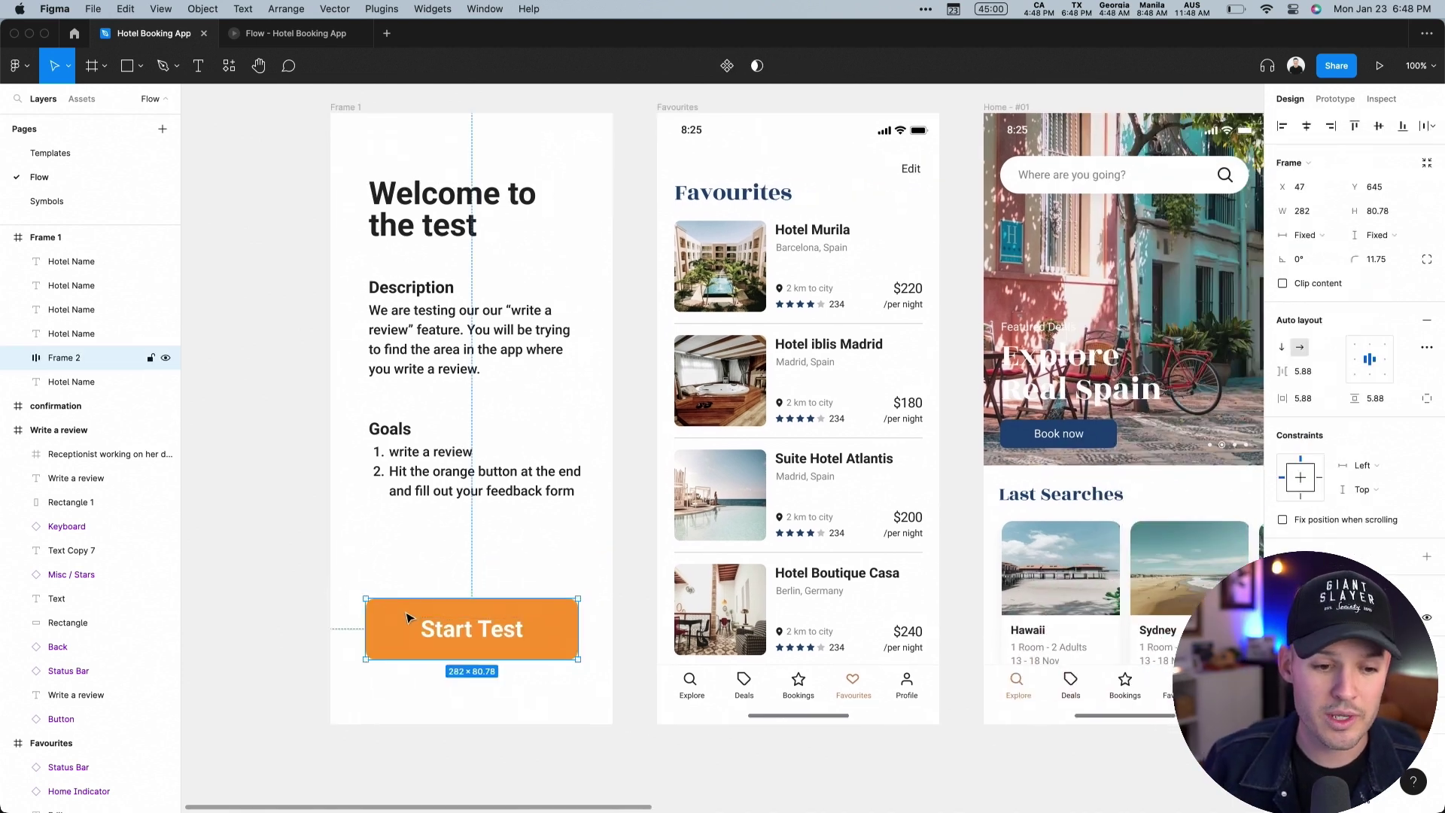
click(1335, 101)
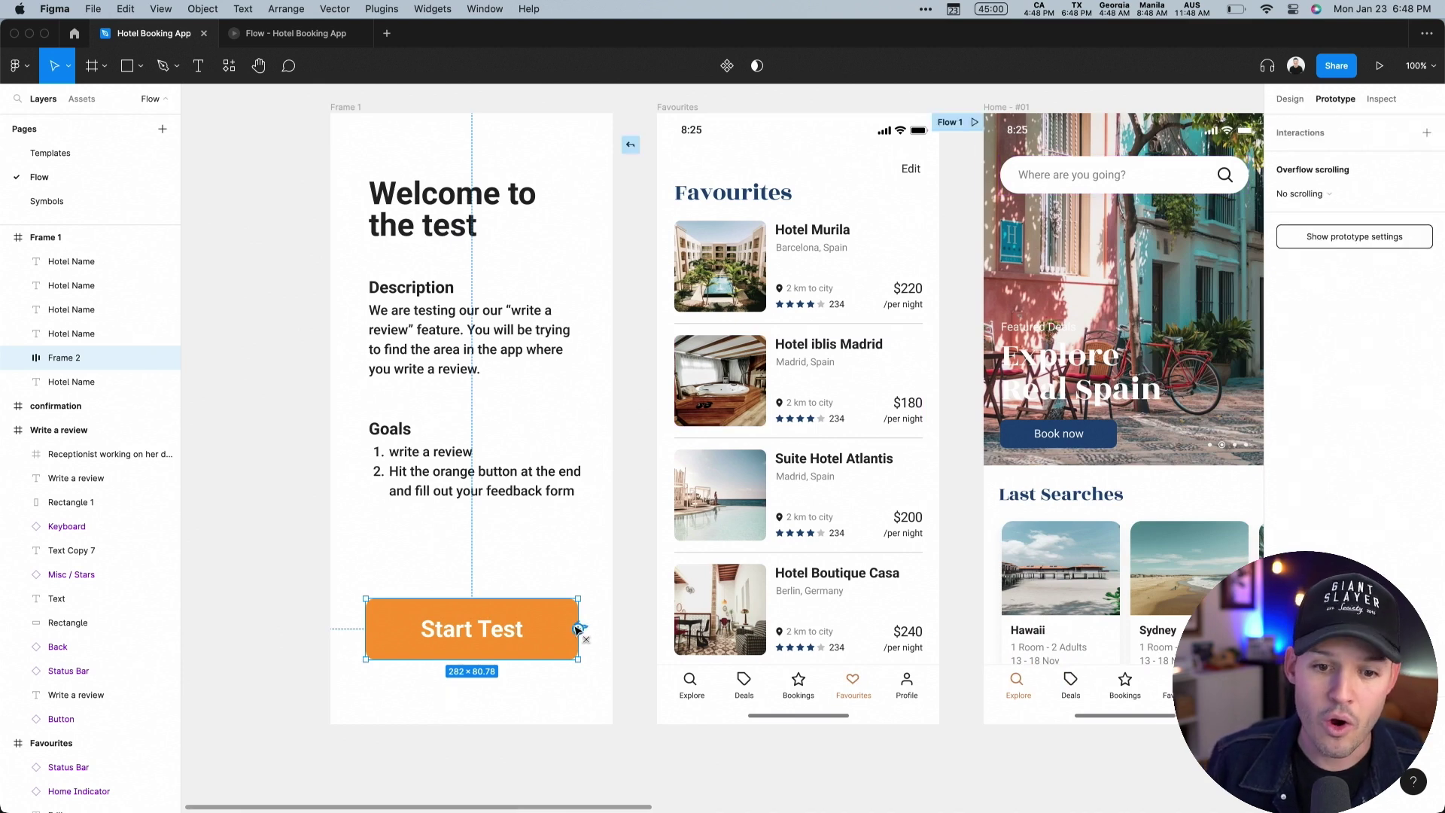
drag(578, 629, 1117, 385)
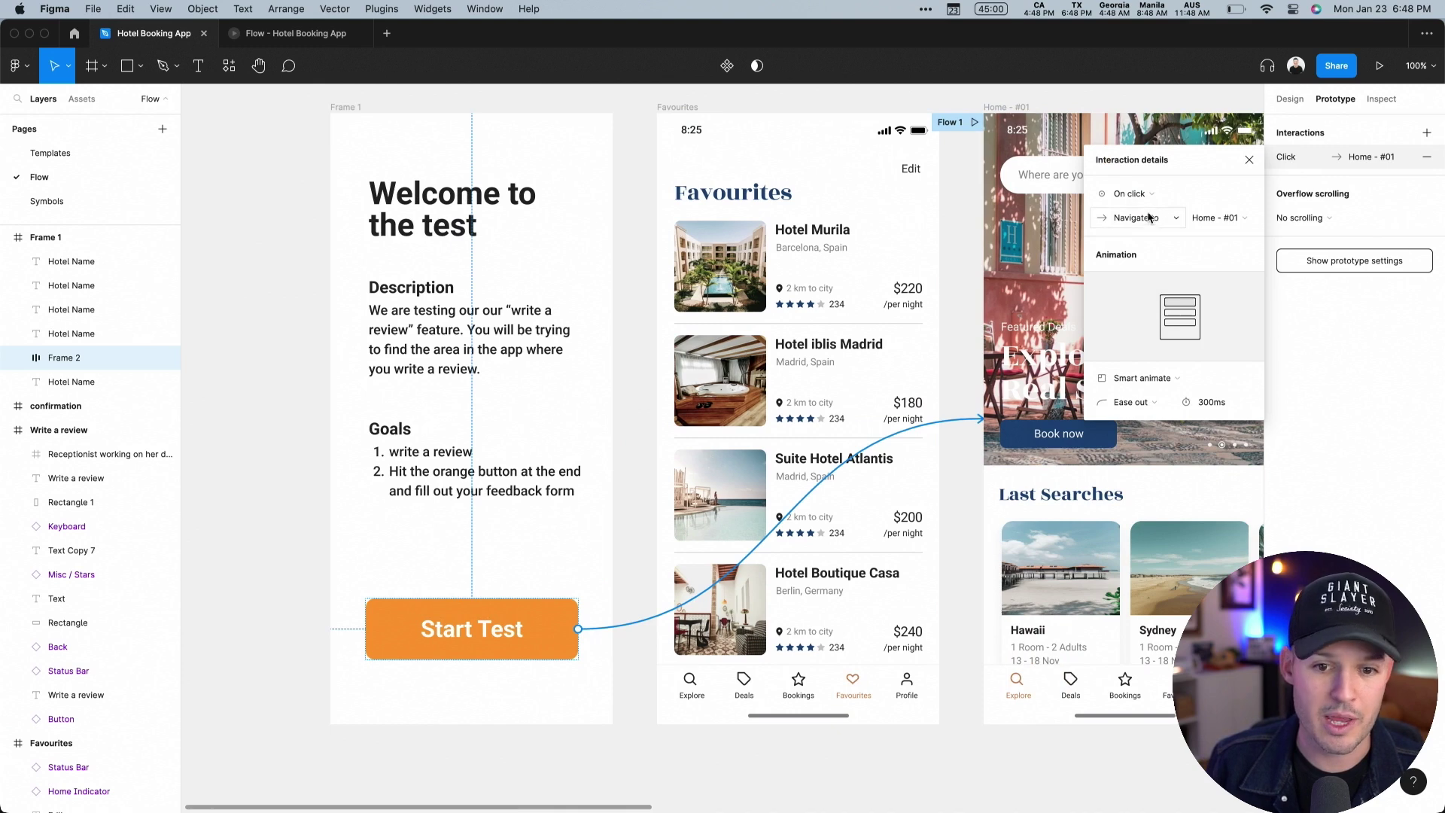
click(1142, 379)
click(1121, 339)
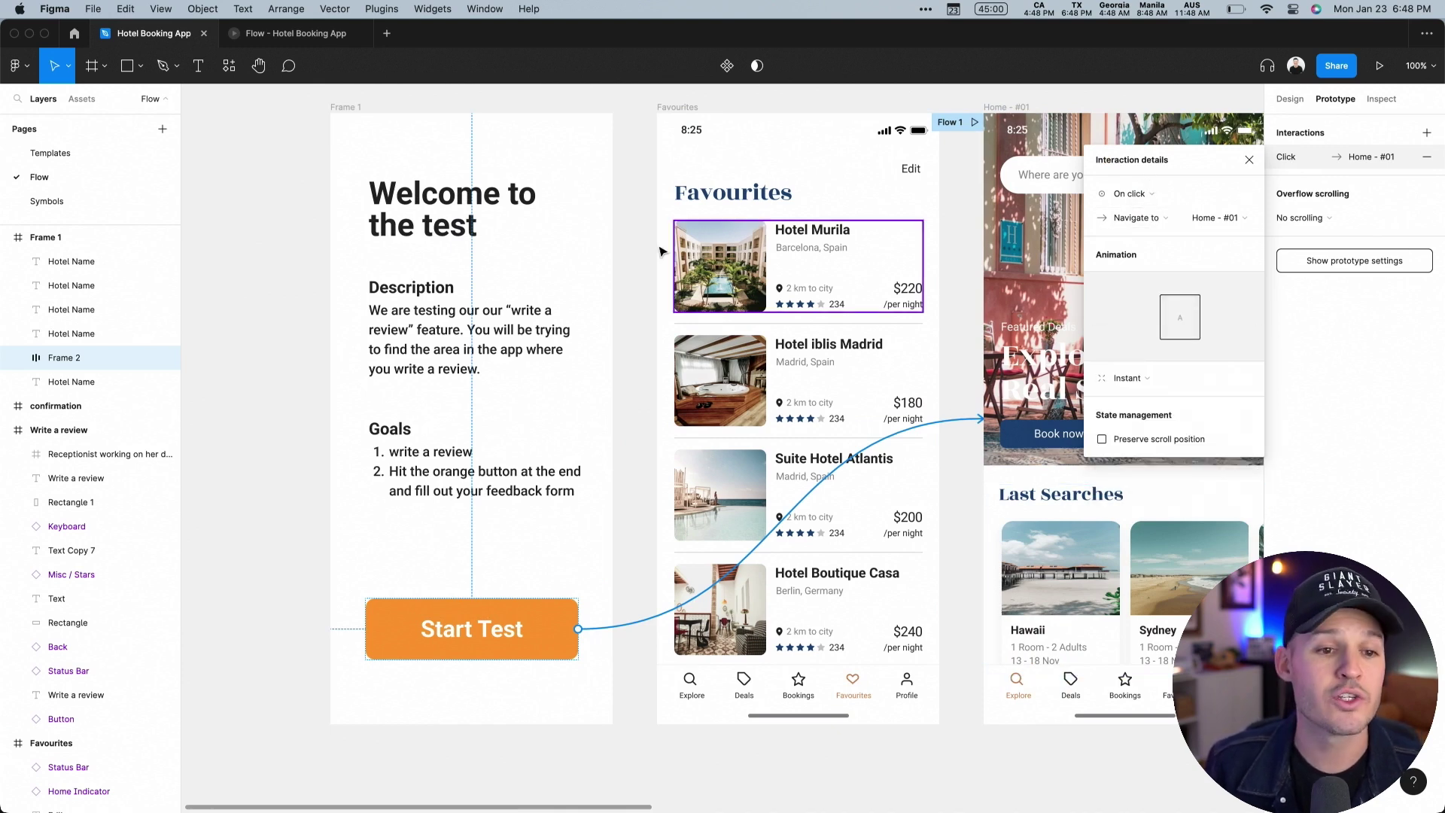
click(415, 101)
key(minus)
key(minus)
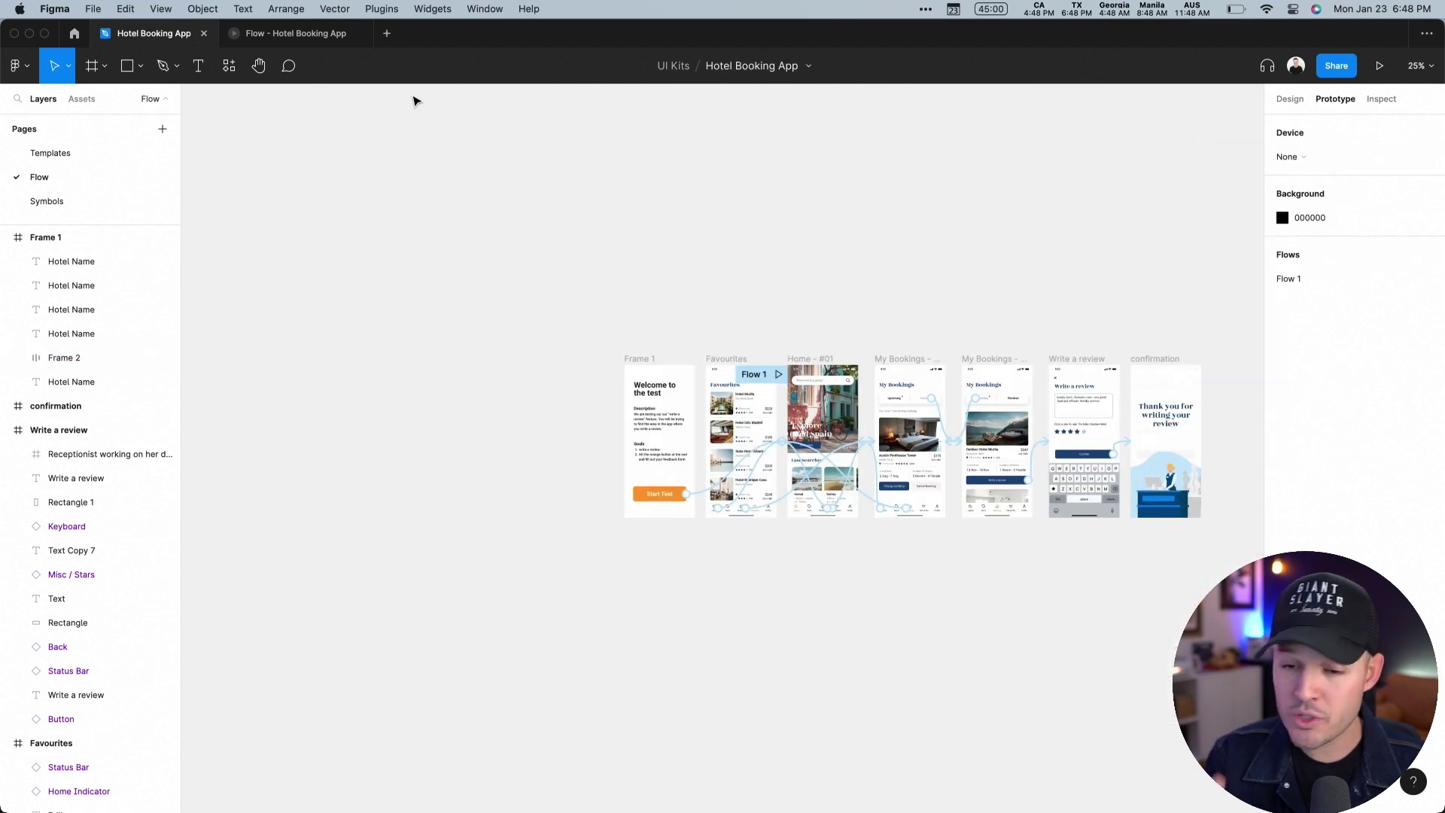
- Copy a shortened share link for the Travel App Feedback form
scroll(716, 301, right, 2)
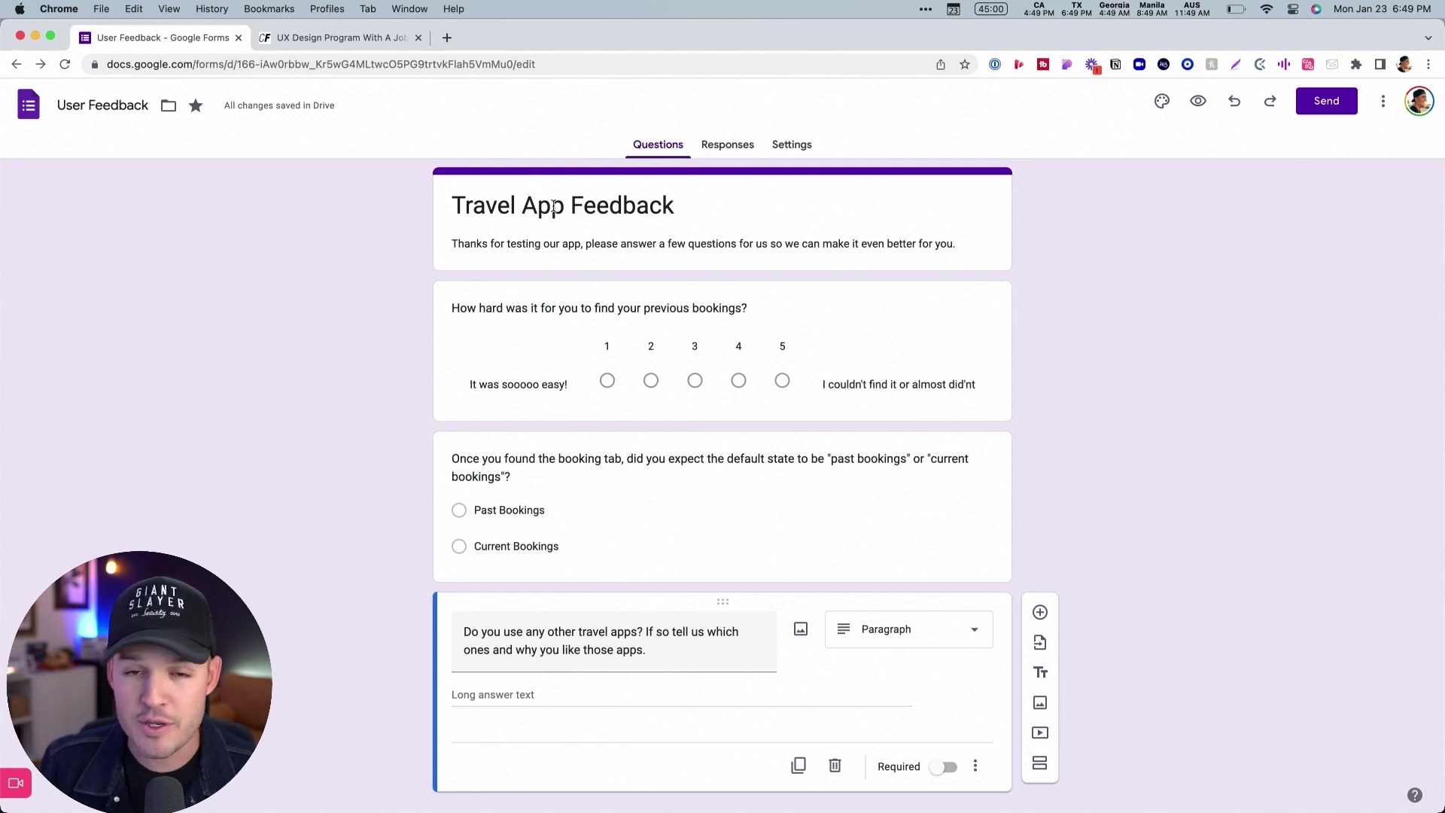
scroll(543, 209, down, 1)
scroll(543, 209, up, 1)
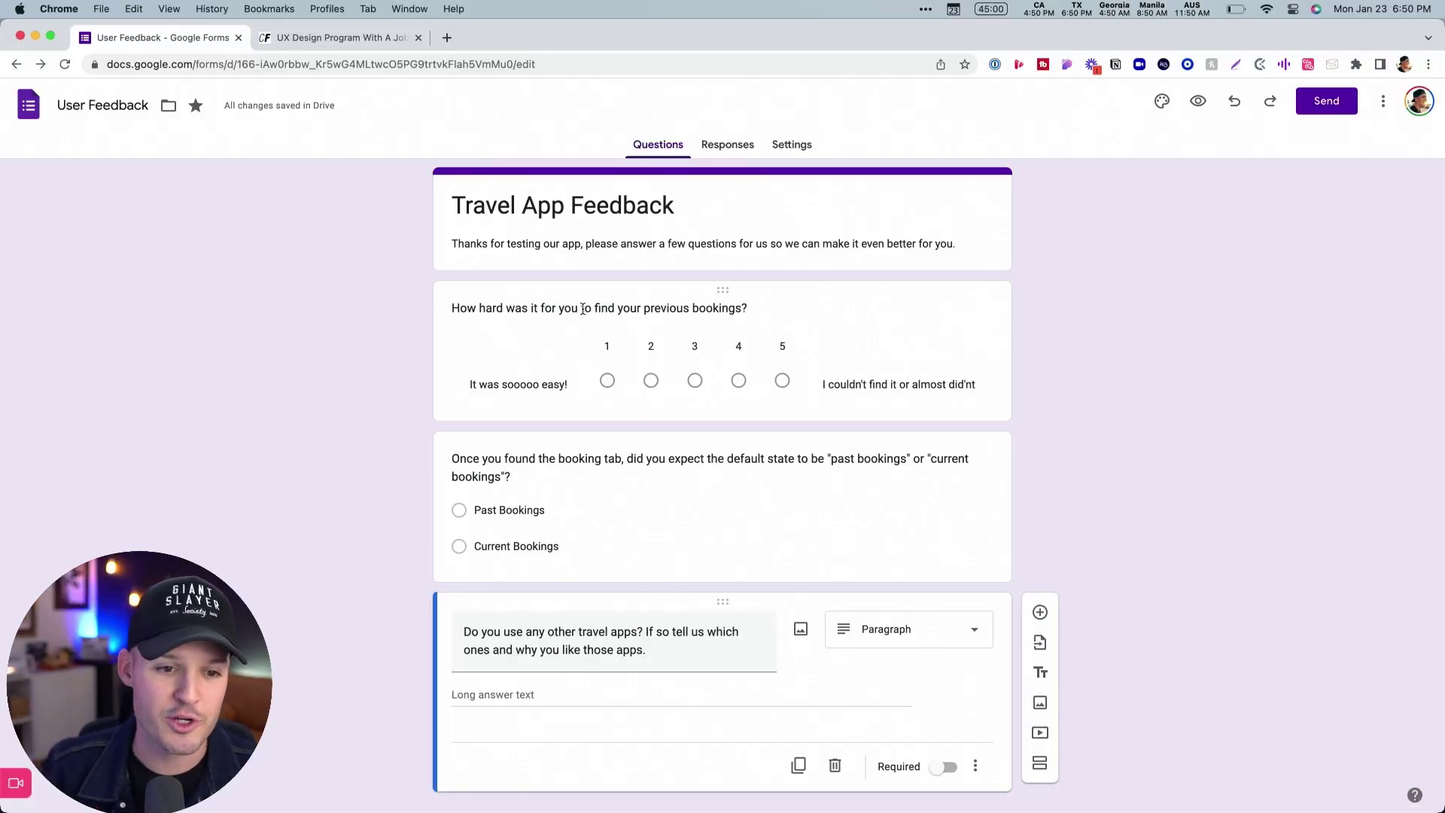
click(583, 308)
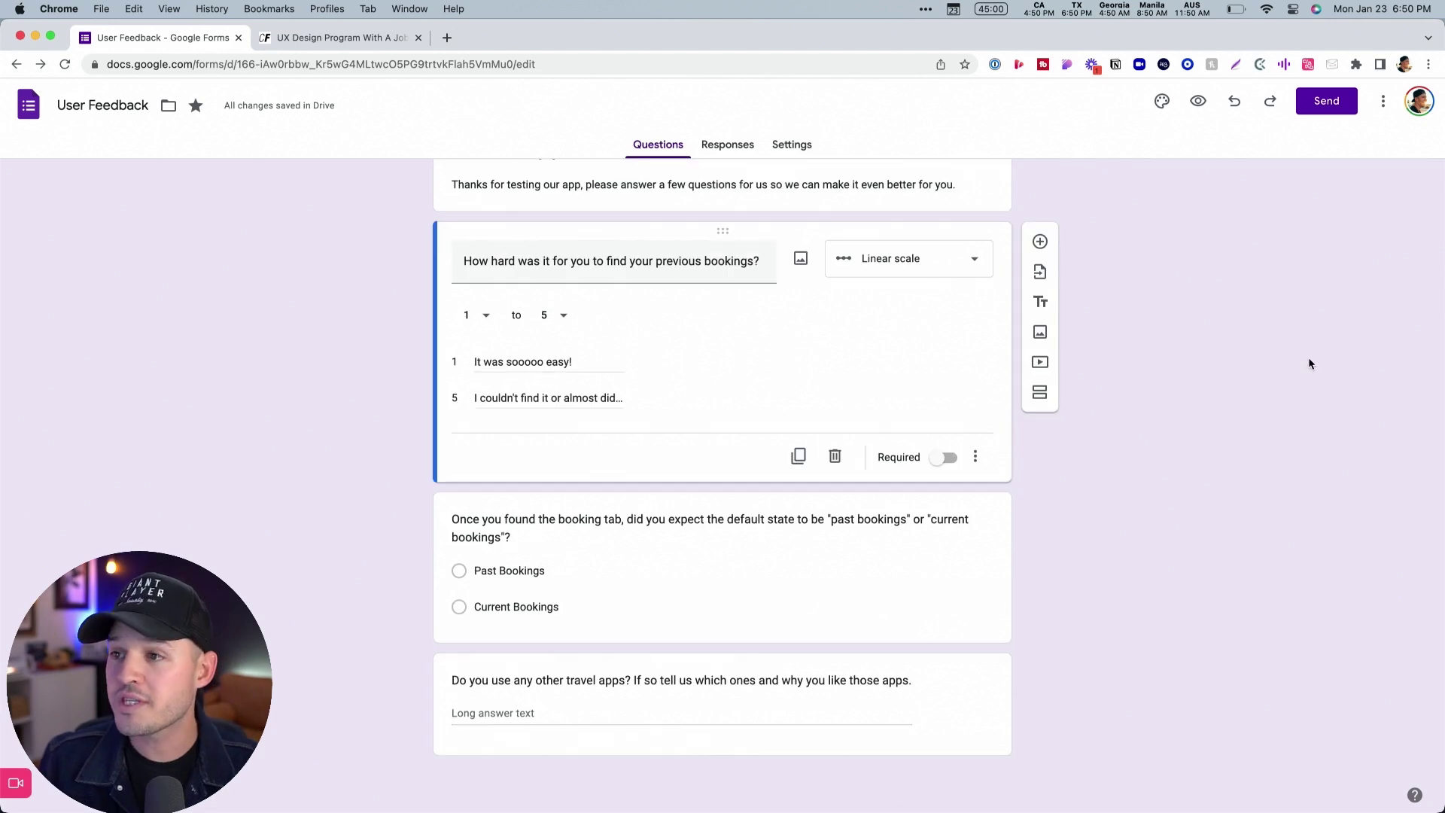
click(1331, 105)
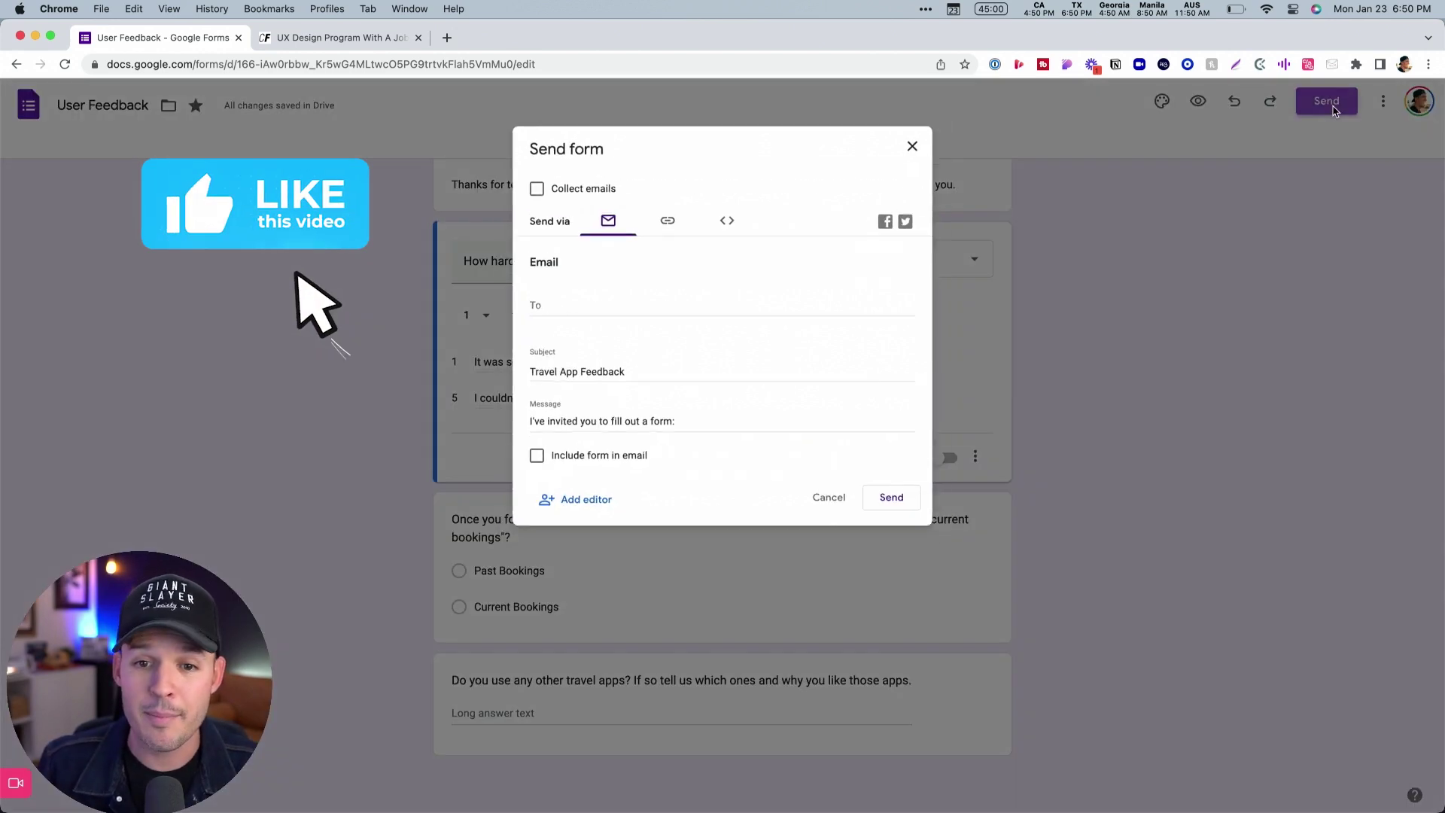
click(727, 216)
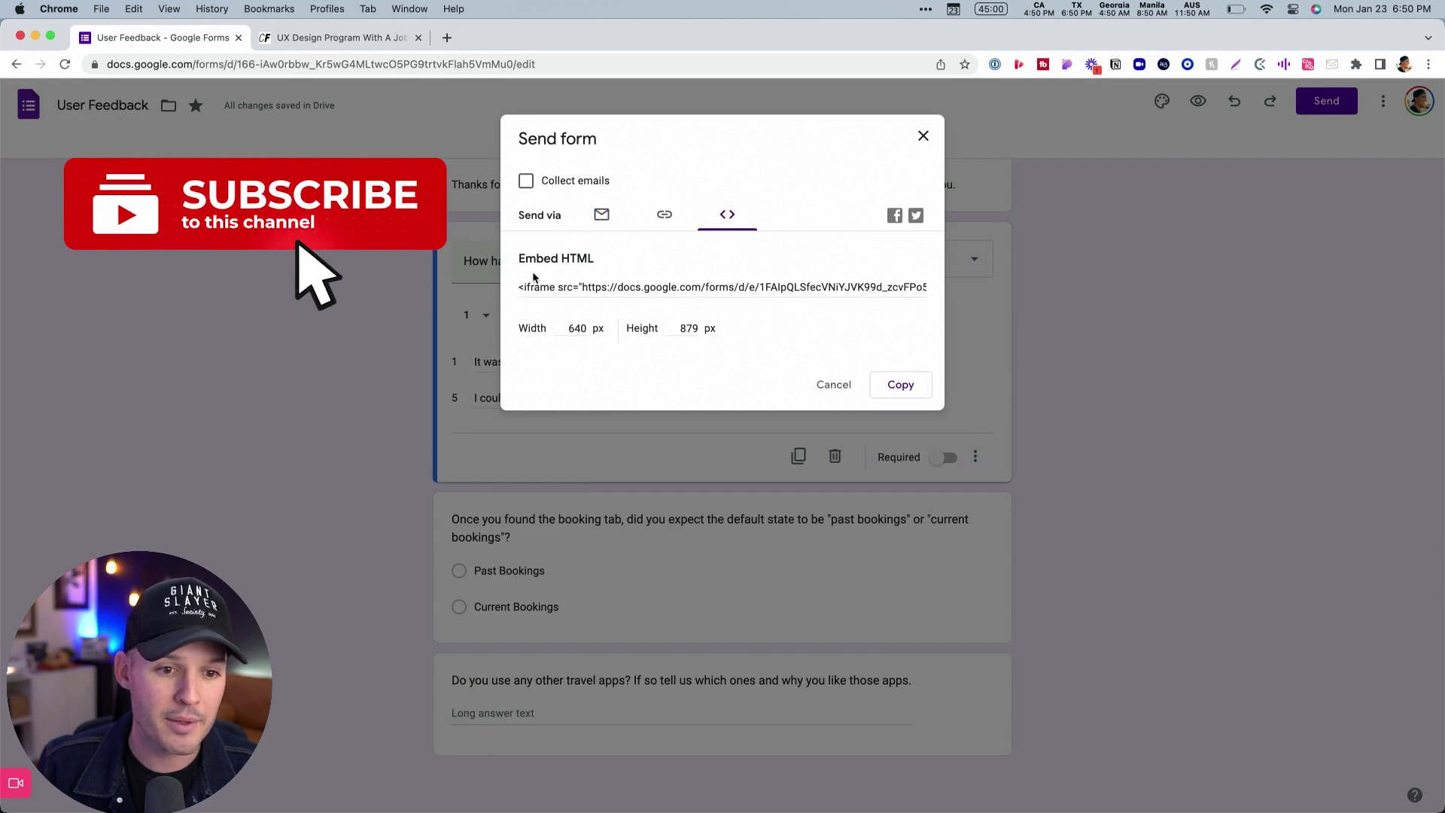
click(663, 214)
click(525, 311)
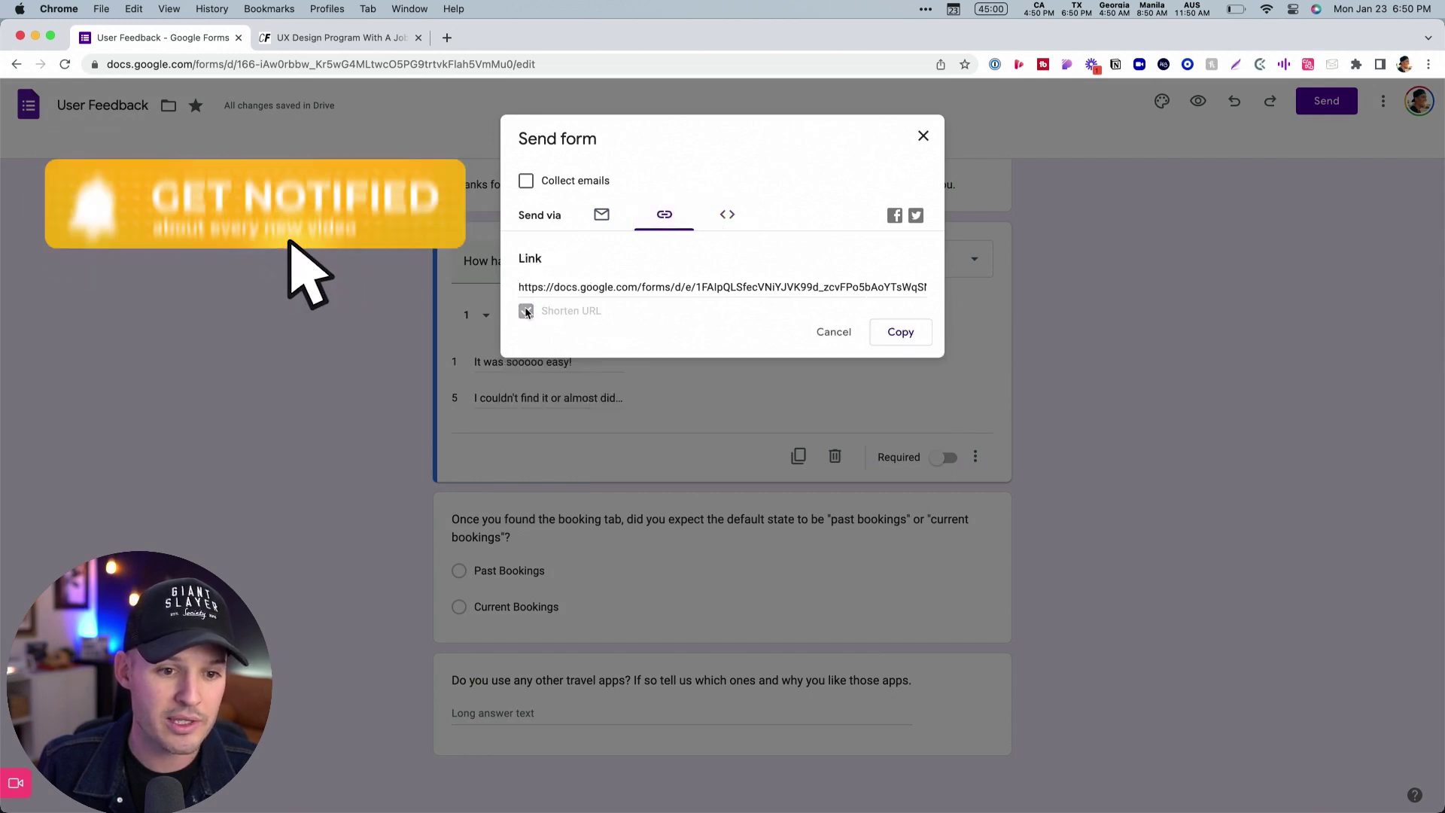
click(901, 332)
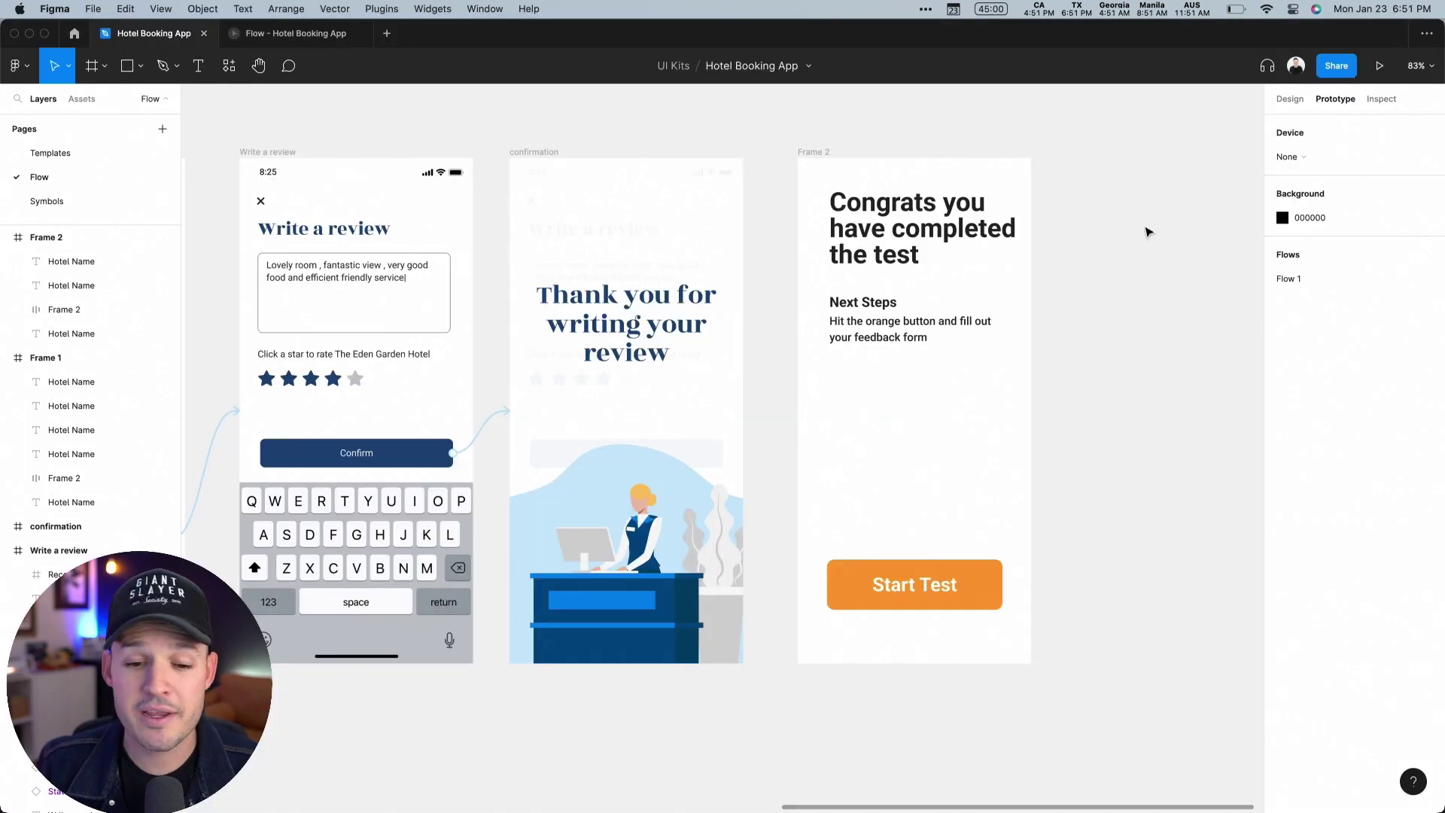
- Make the Congrats screen's Start Test button open the copied feedback form link
click(971, 584)
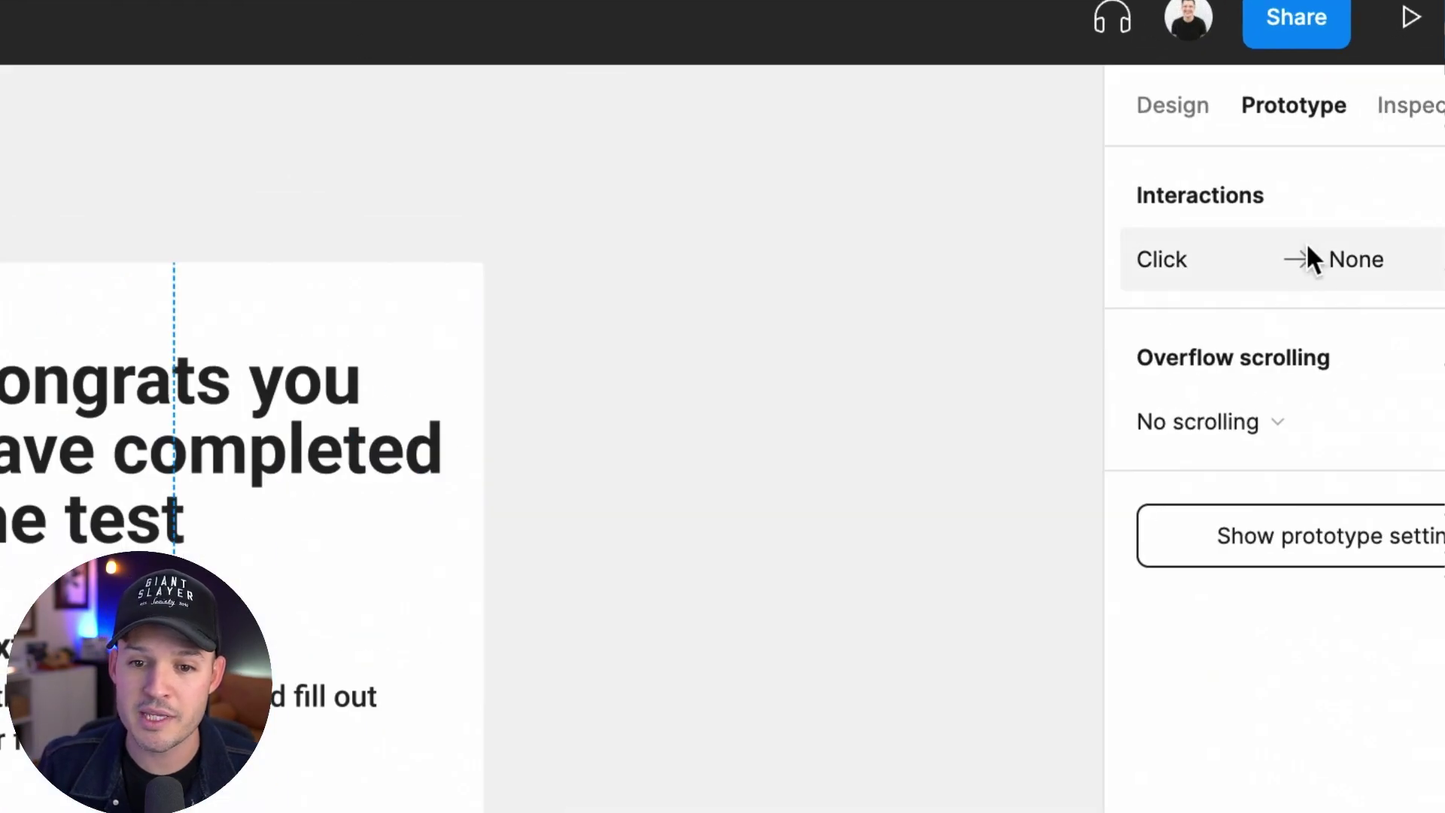
click(1326, 154)
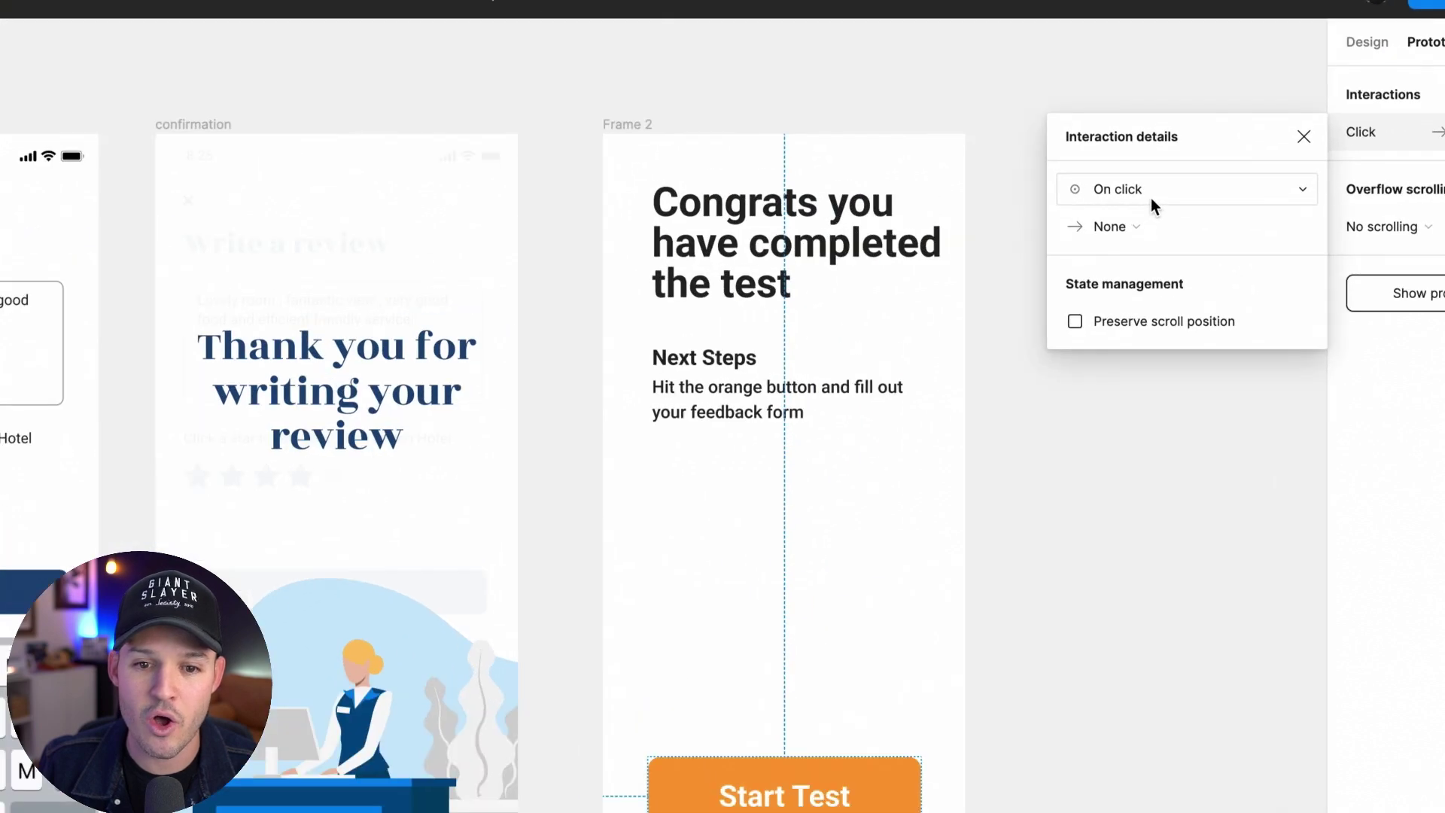
click(1144, 221)
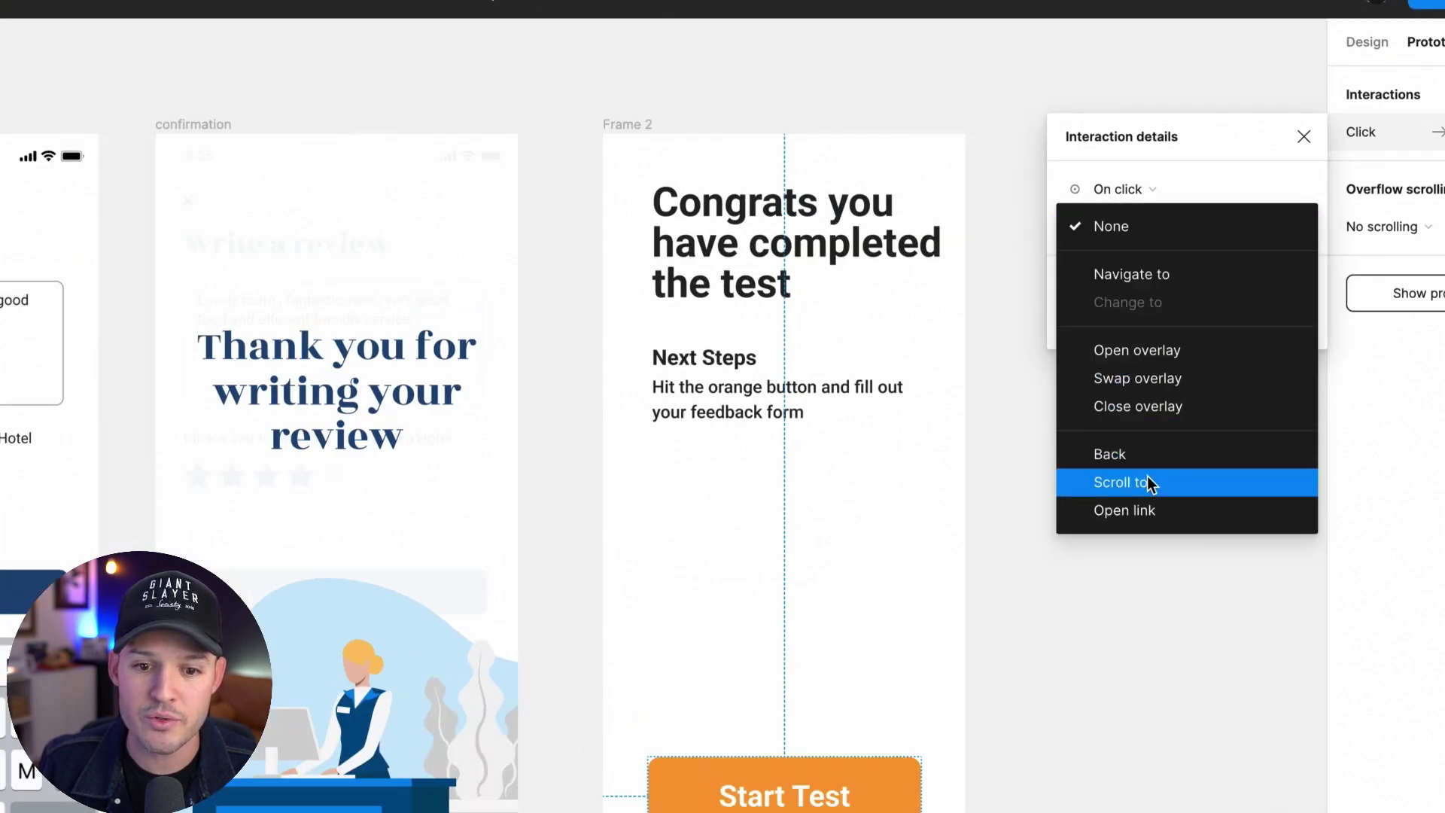
click(1155, 515)
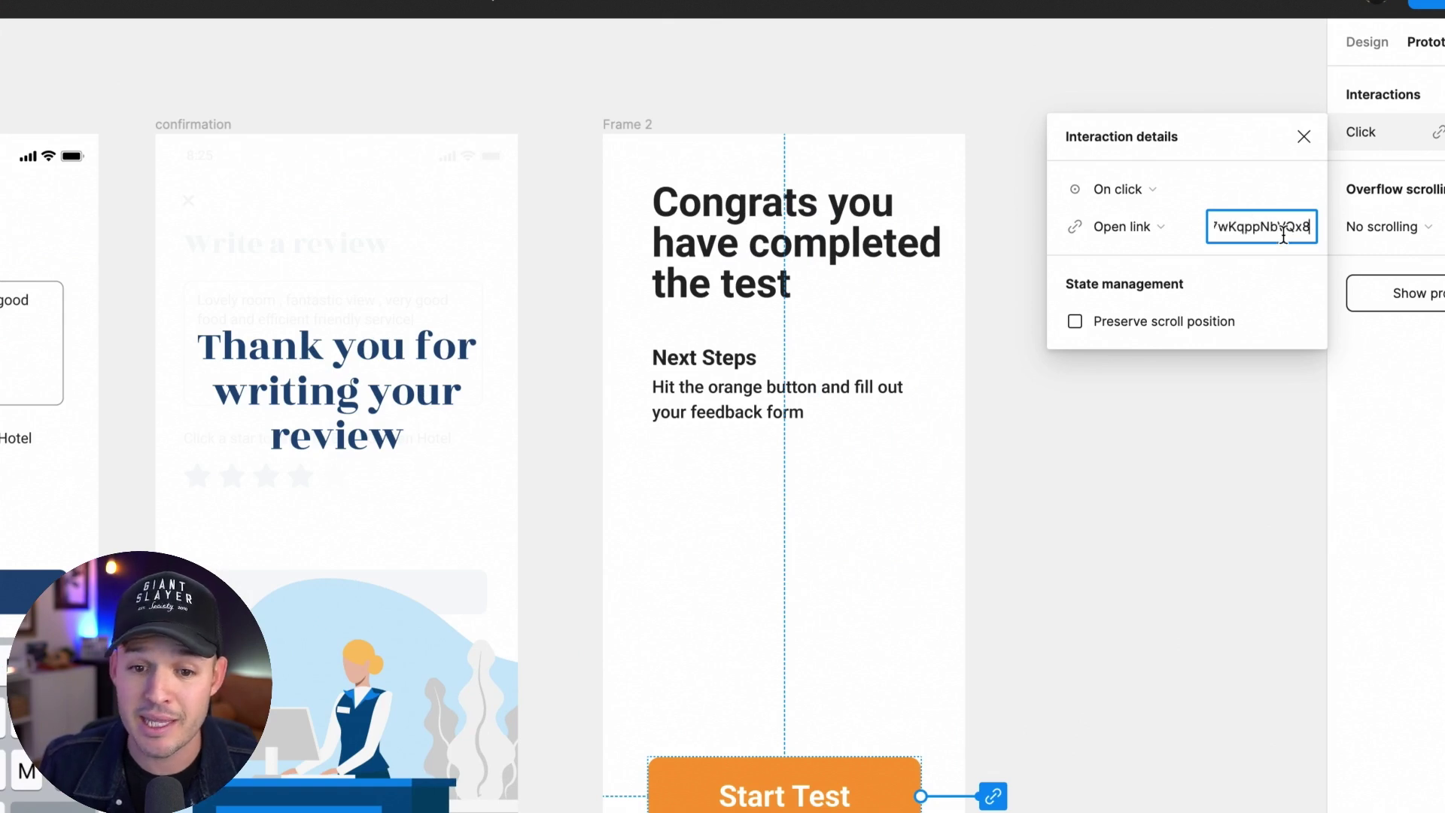
click(457, 221)
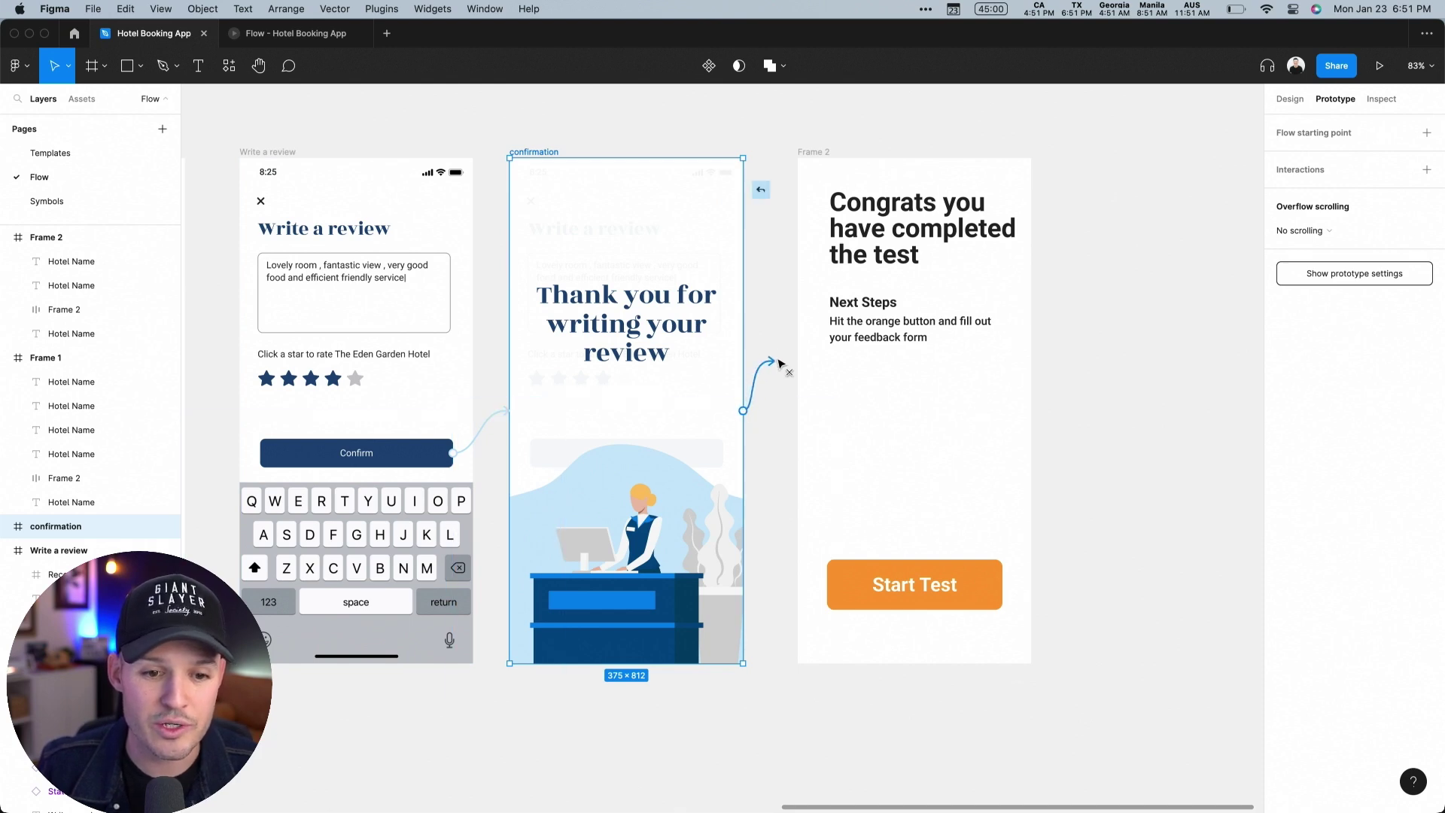
- Connect the thank-you screen to Congrats with an After delay 800ms trigger and Instant animation
drag(780, 363, 830, 352)
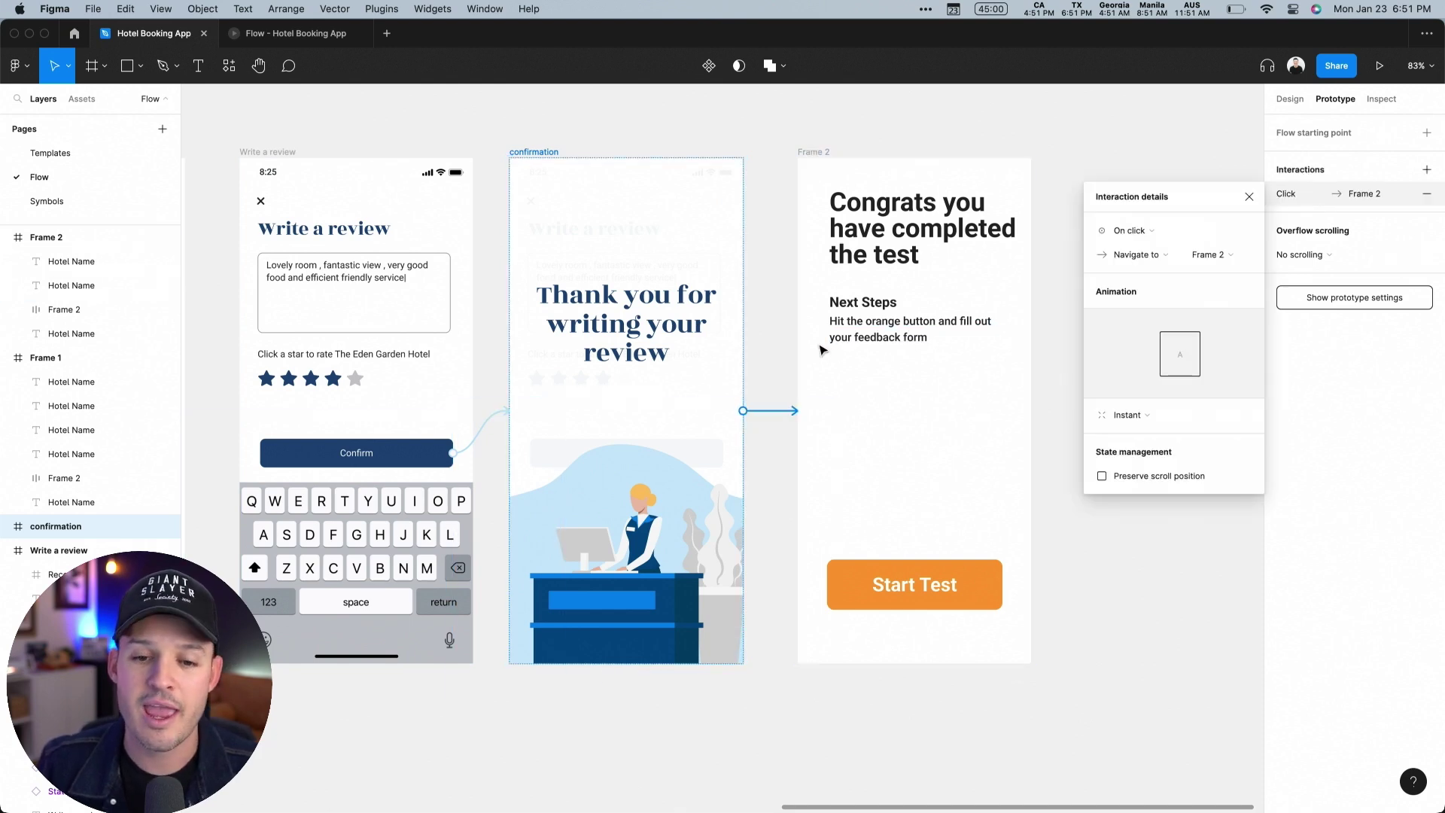
click(1148, 233)
click(1179, 419)
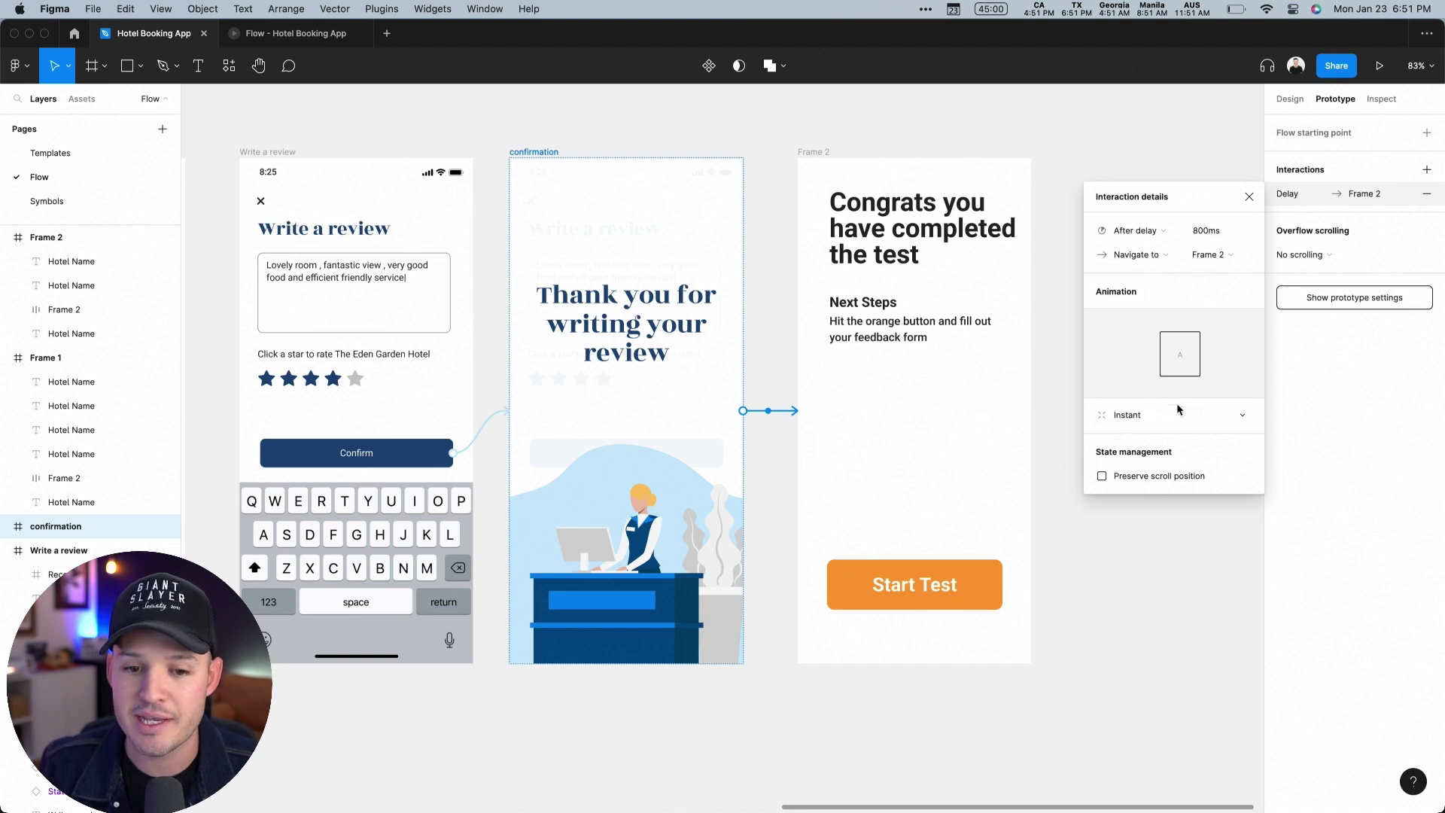
click(1147, 414)
click(1149, 420)
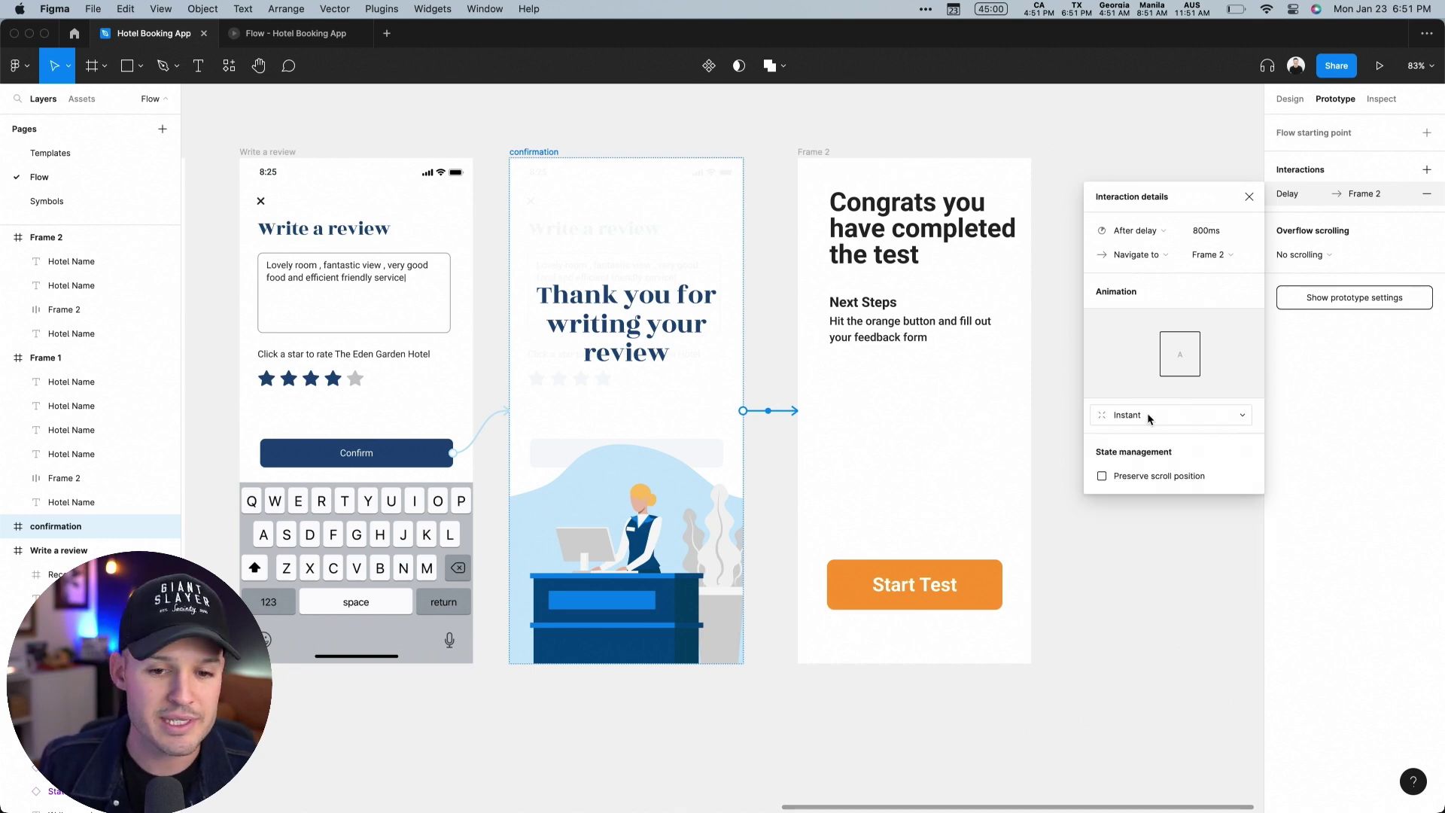
- Move the Review flow's starting point onto the Welcome to the test screen
scroll(941, 173, left, 15)
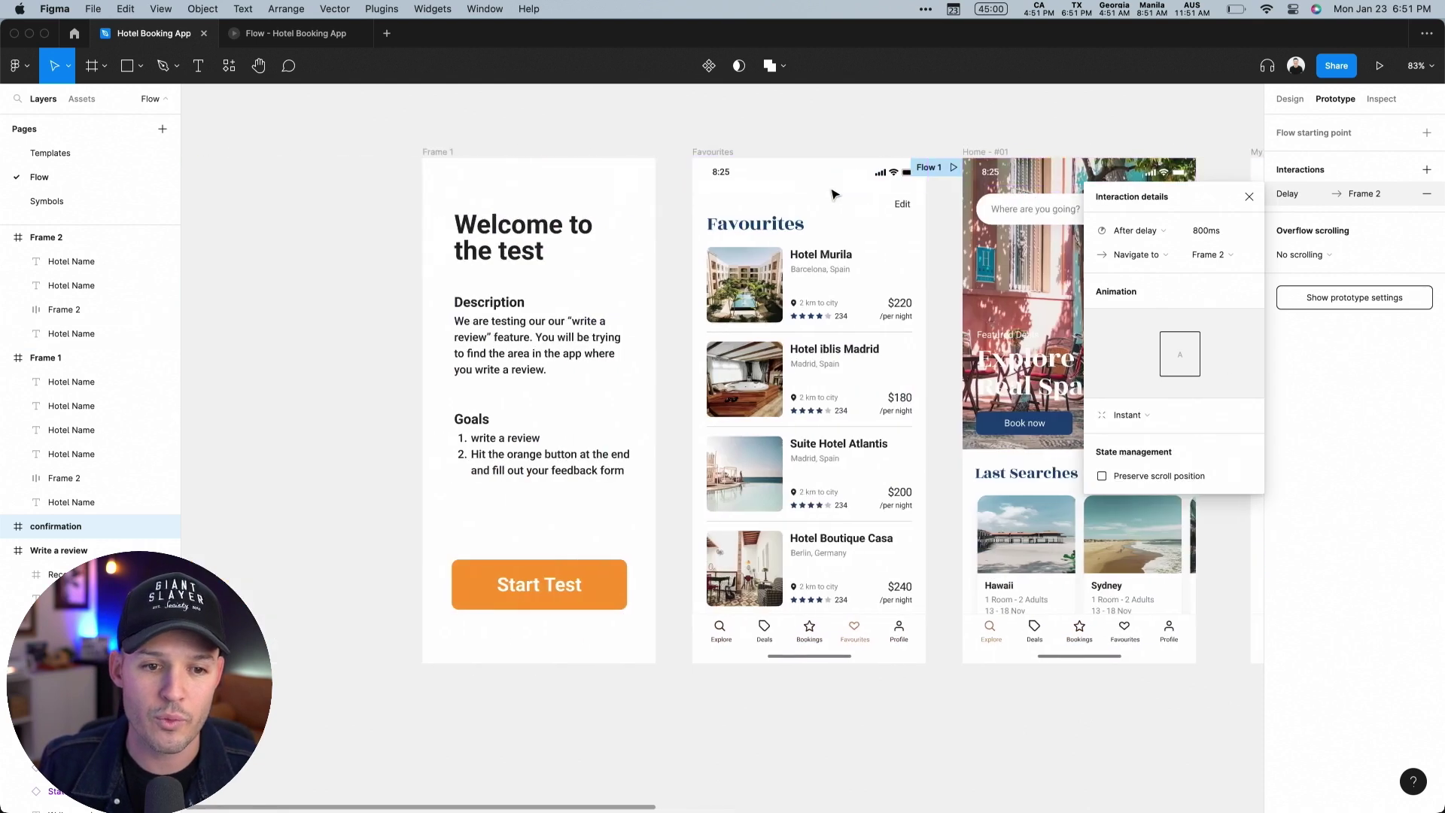
drag(940, 173, 411, 183)
click(384, 168)
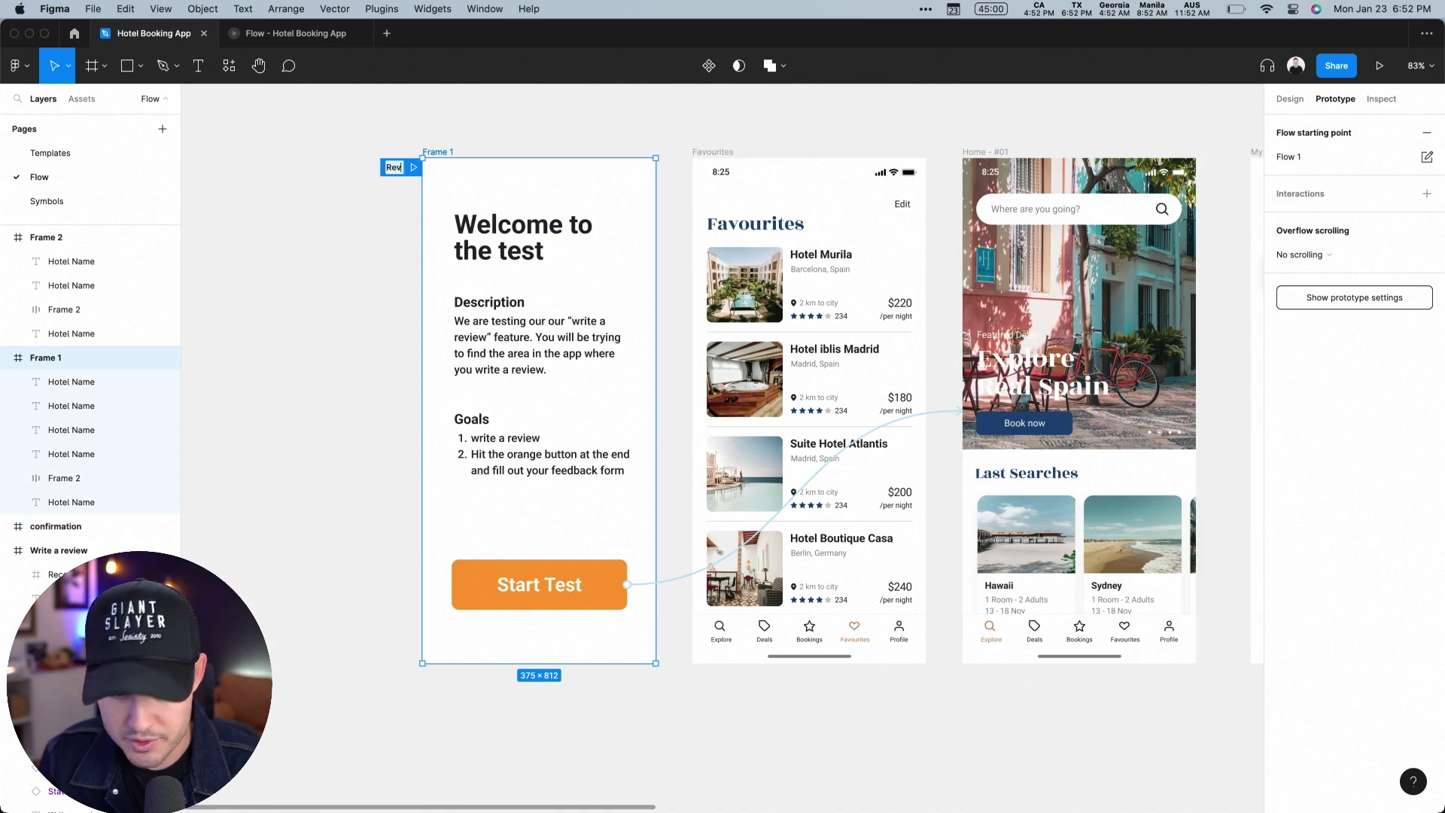
- Play the Review flow through Start Test, Bookings, Finished, Write a review and Confirm to the feedback form
click(414, 168)
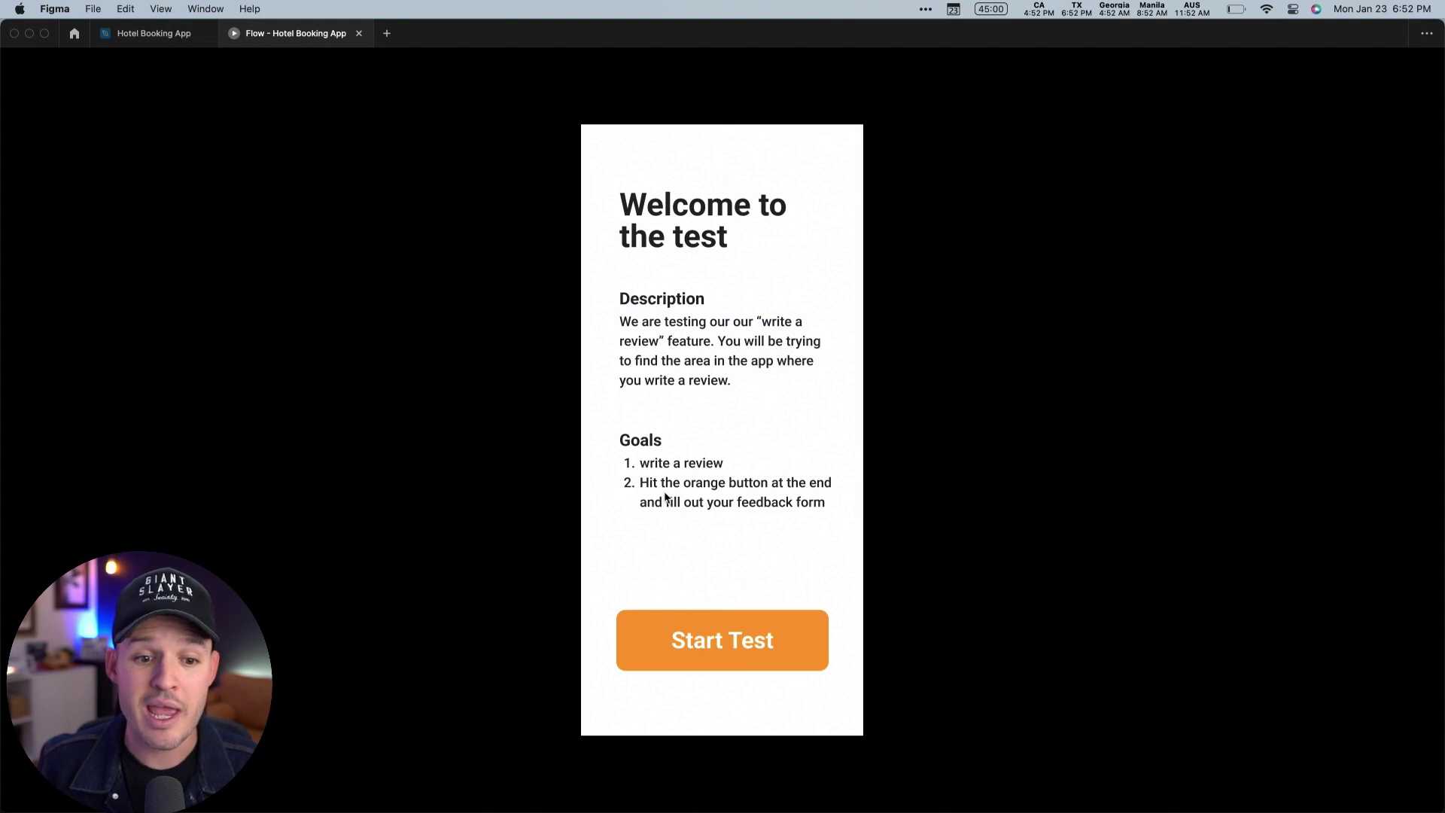
click(731, 652)
scroll(687, 465, down, 10)
scroll(679, 681, up, 12)
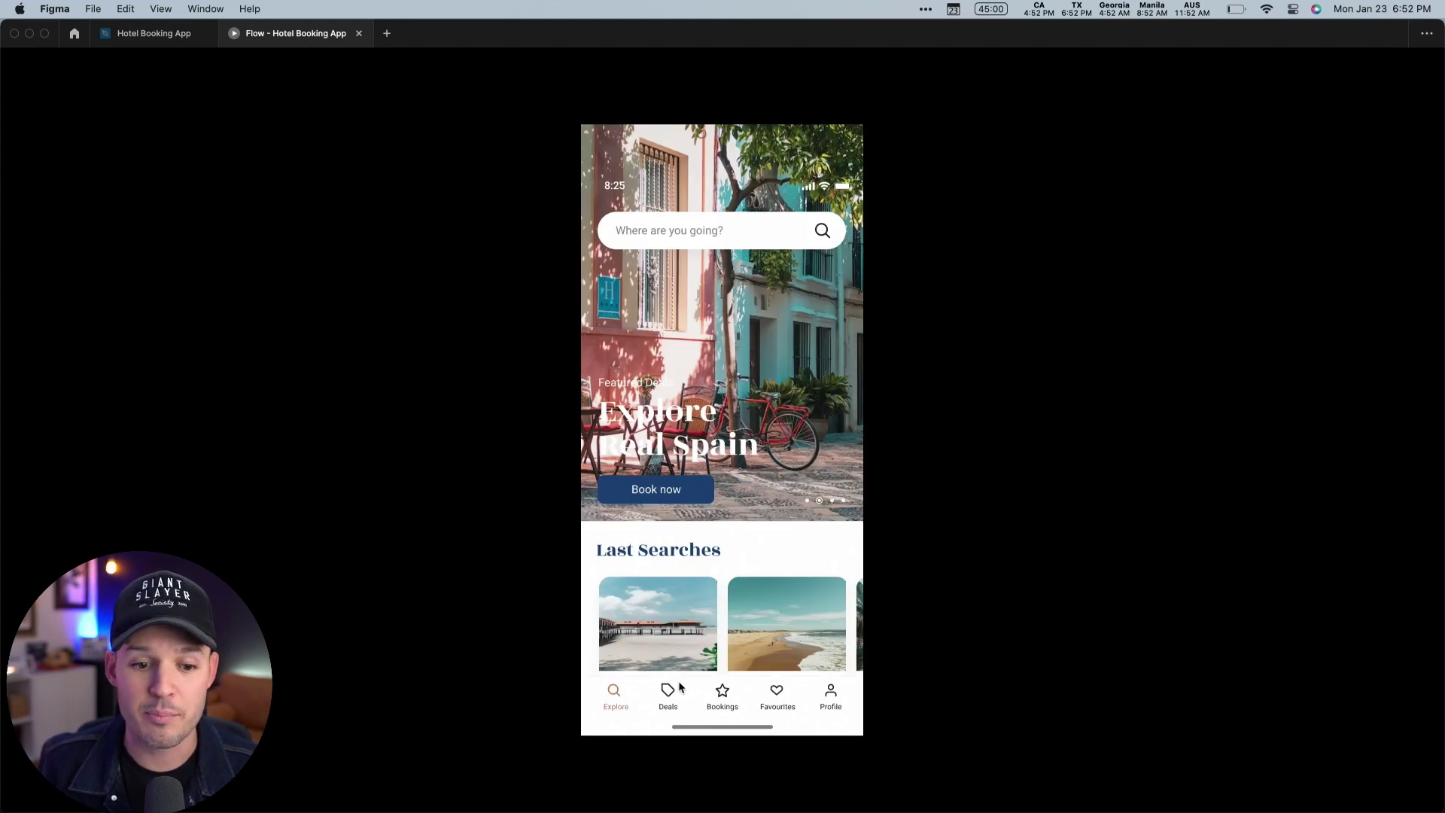
click(719, 694)
click(667, 695)
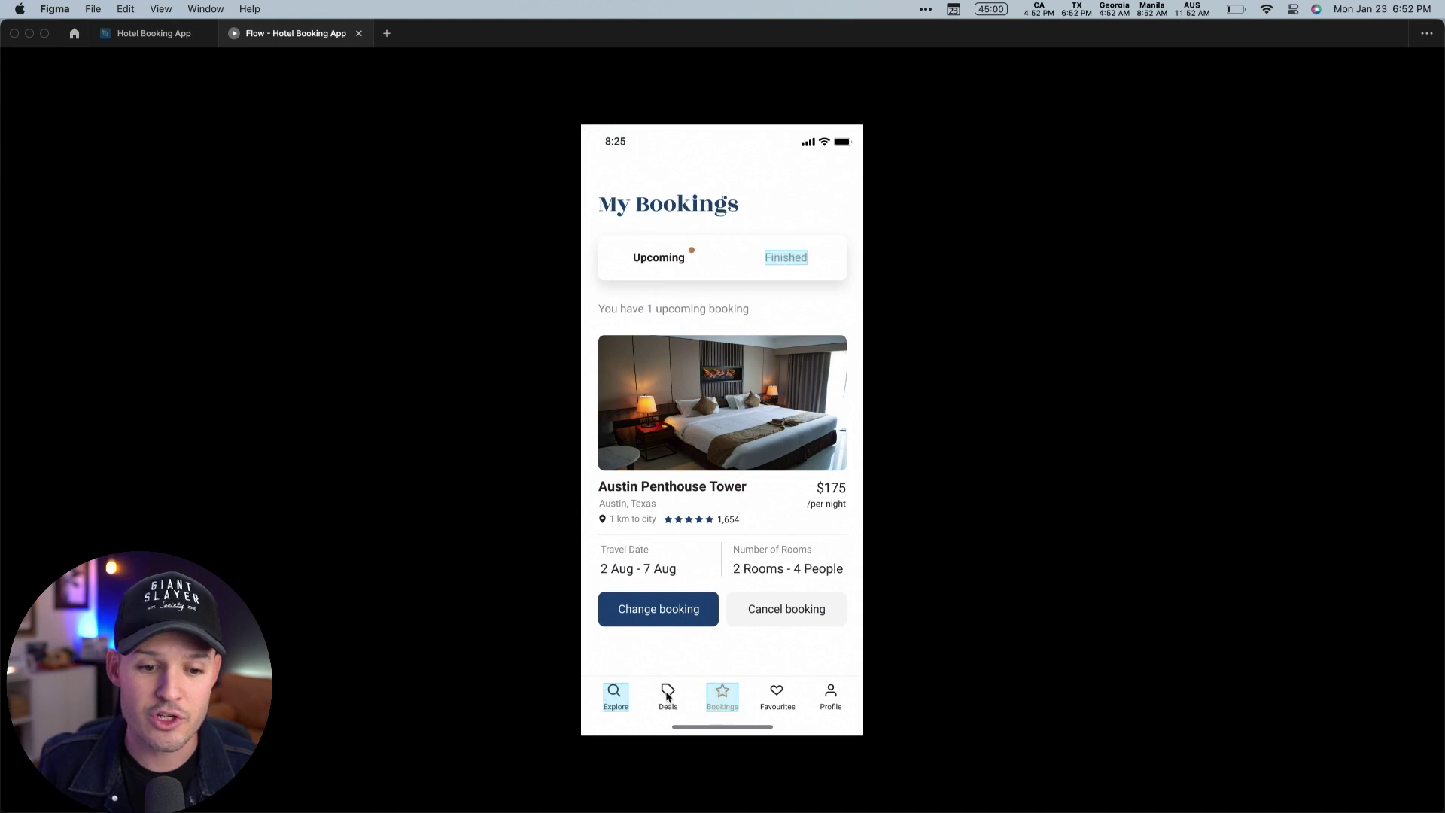
click(621, 698)
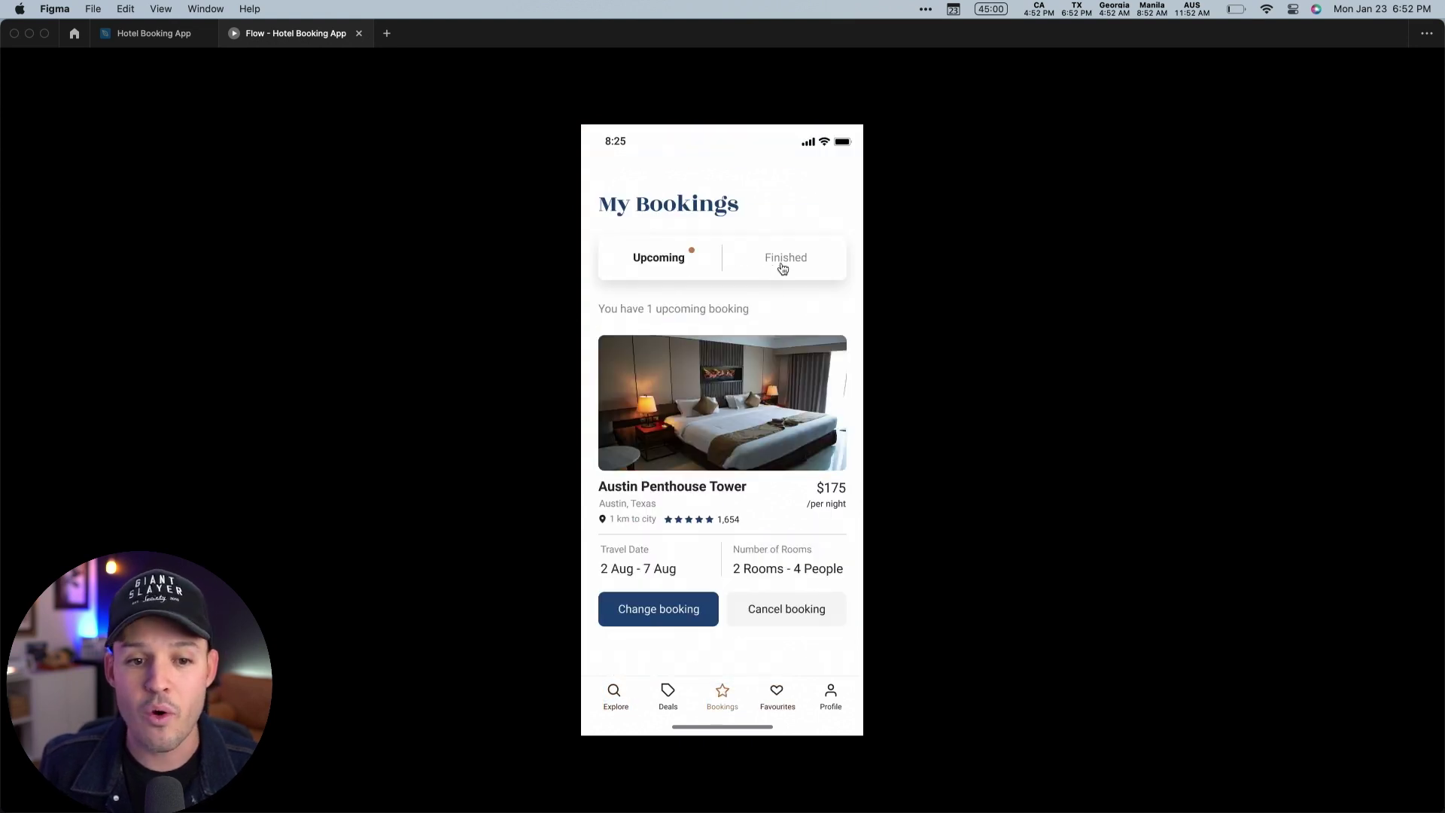
click(780, 265)
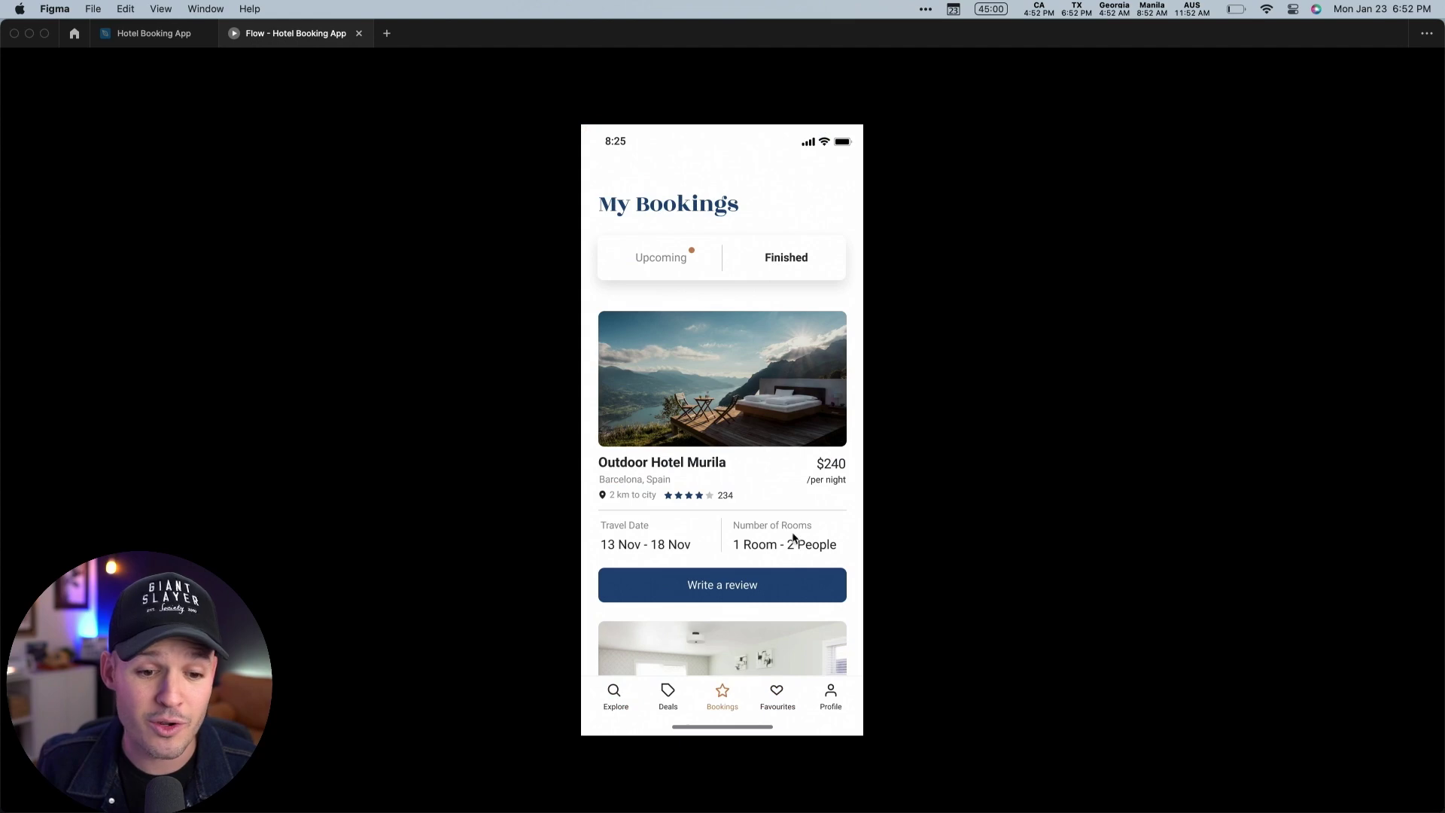
click(766, 594)
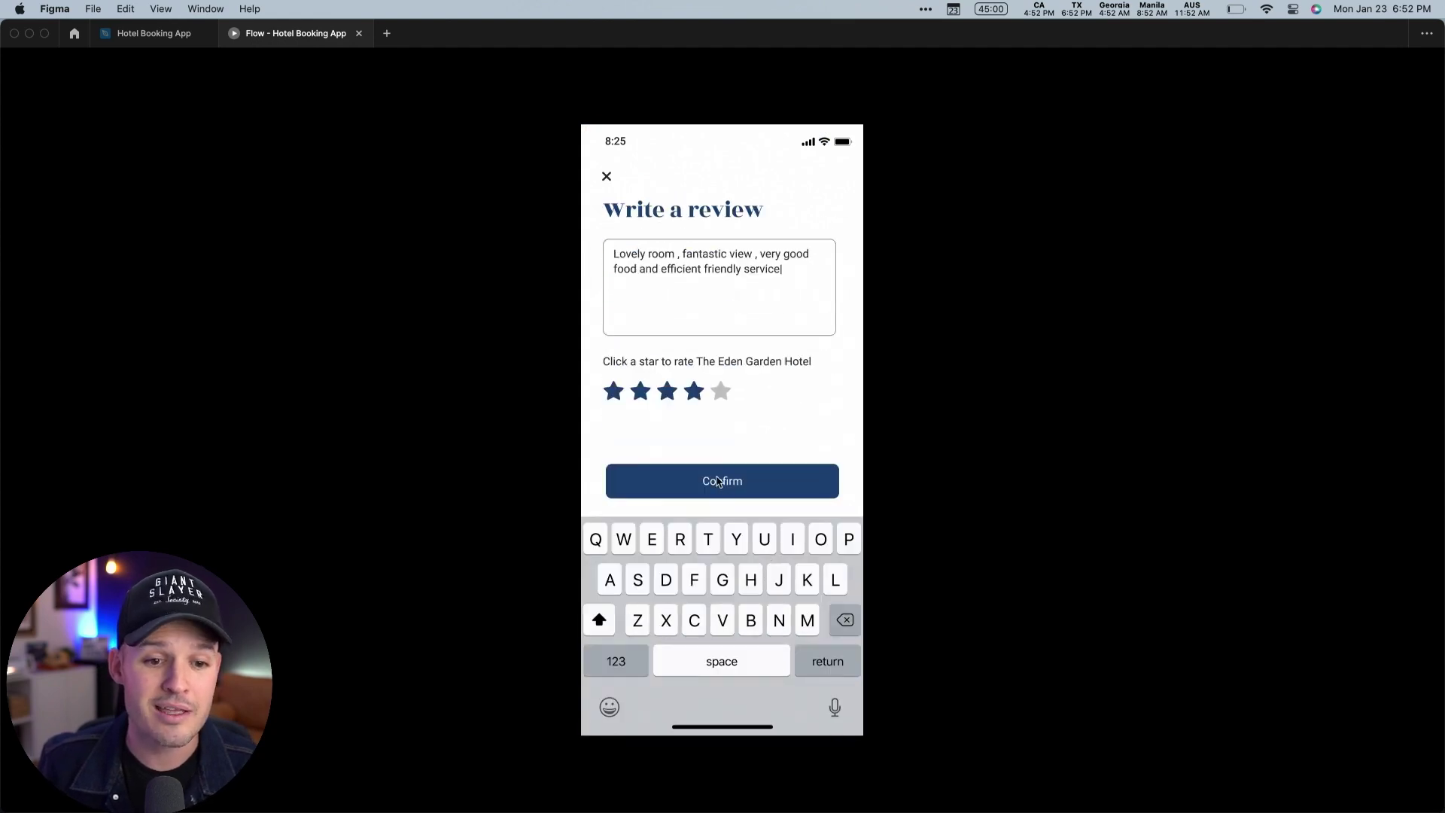
click(719, 481)
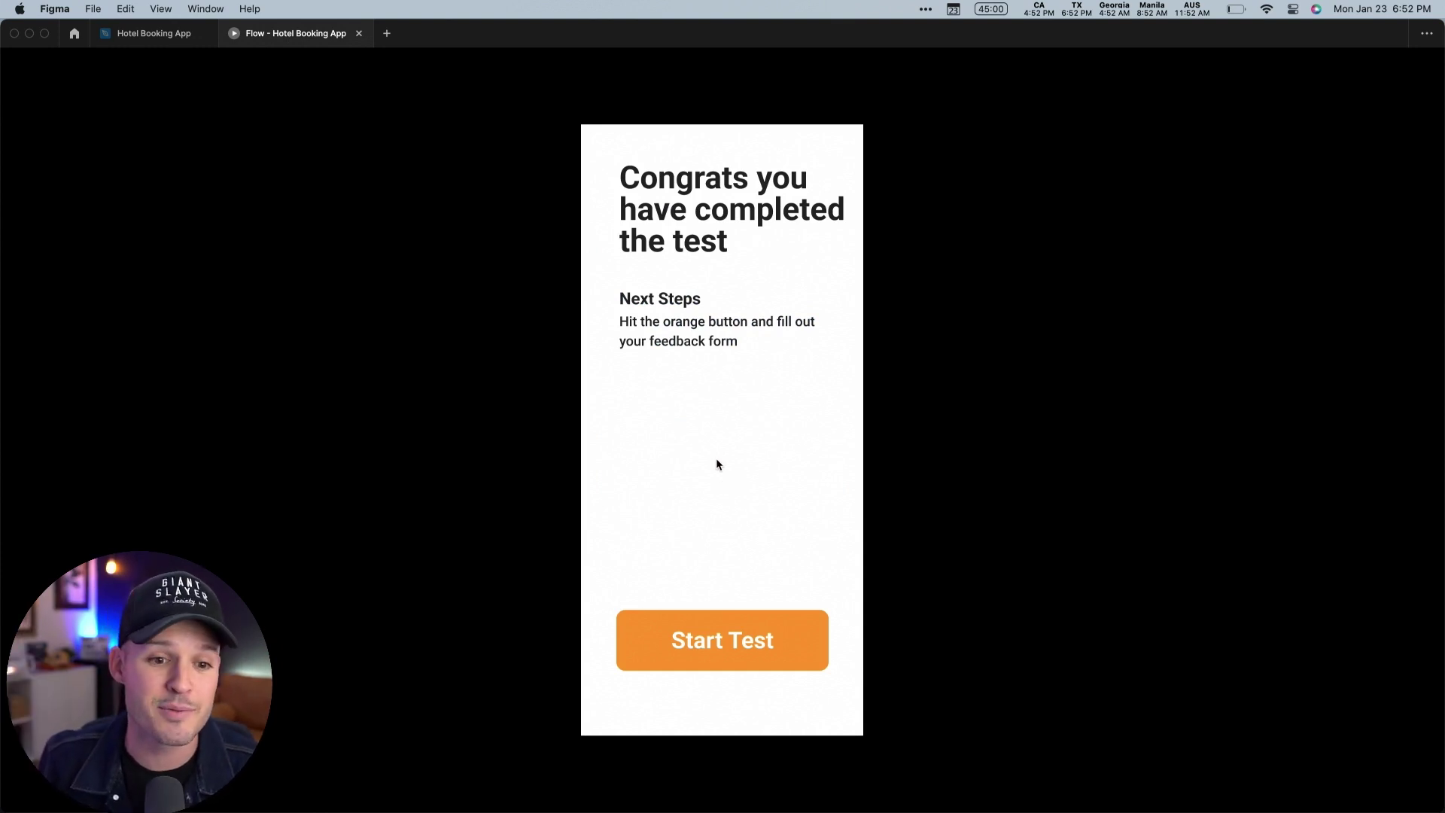
click(746, 639)
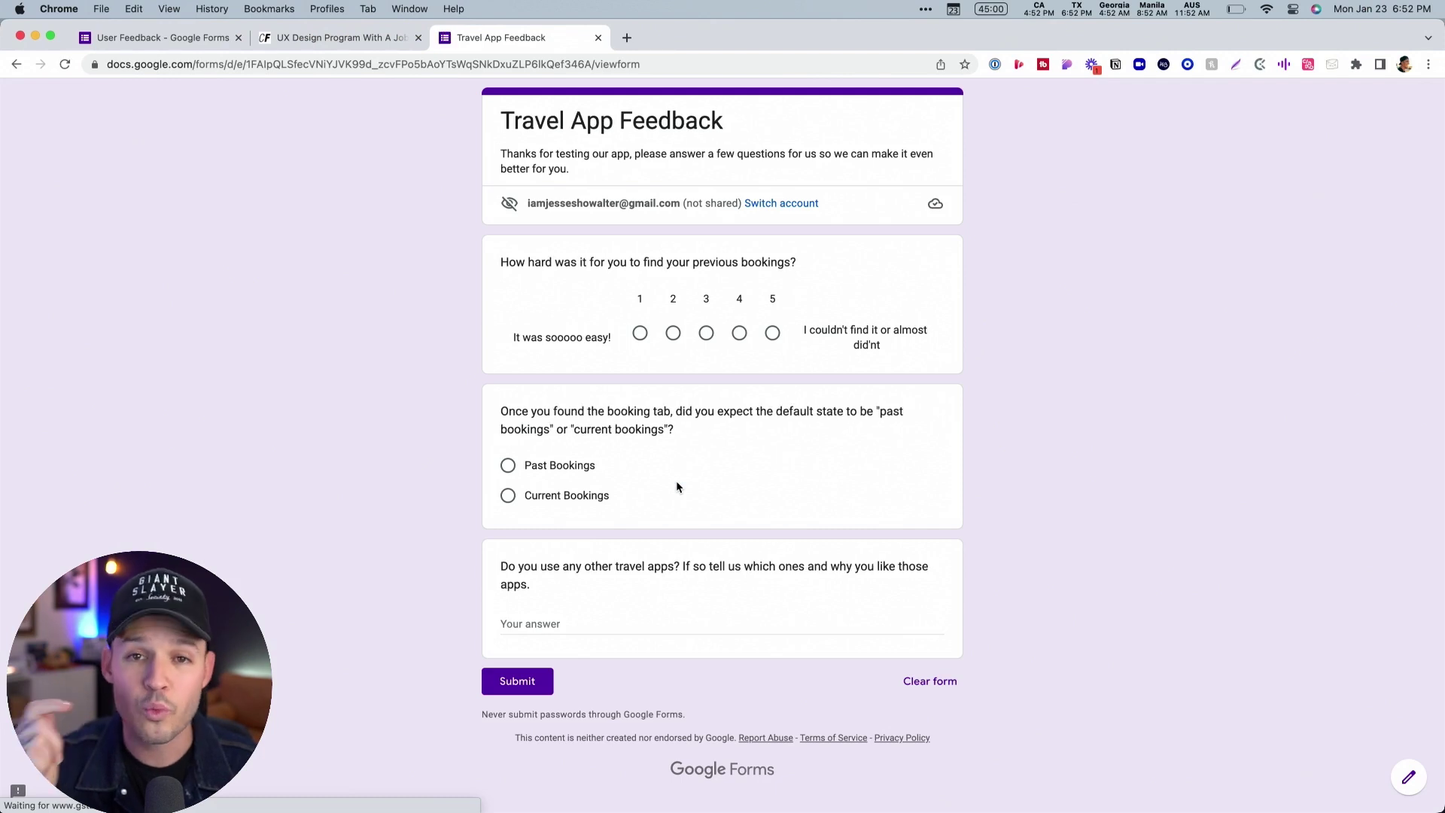
- Submit a feedback response rating 4 with Past Bookings as the expected default
click(739, 334)
click(548, 494)
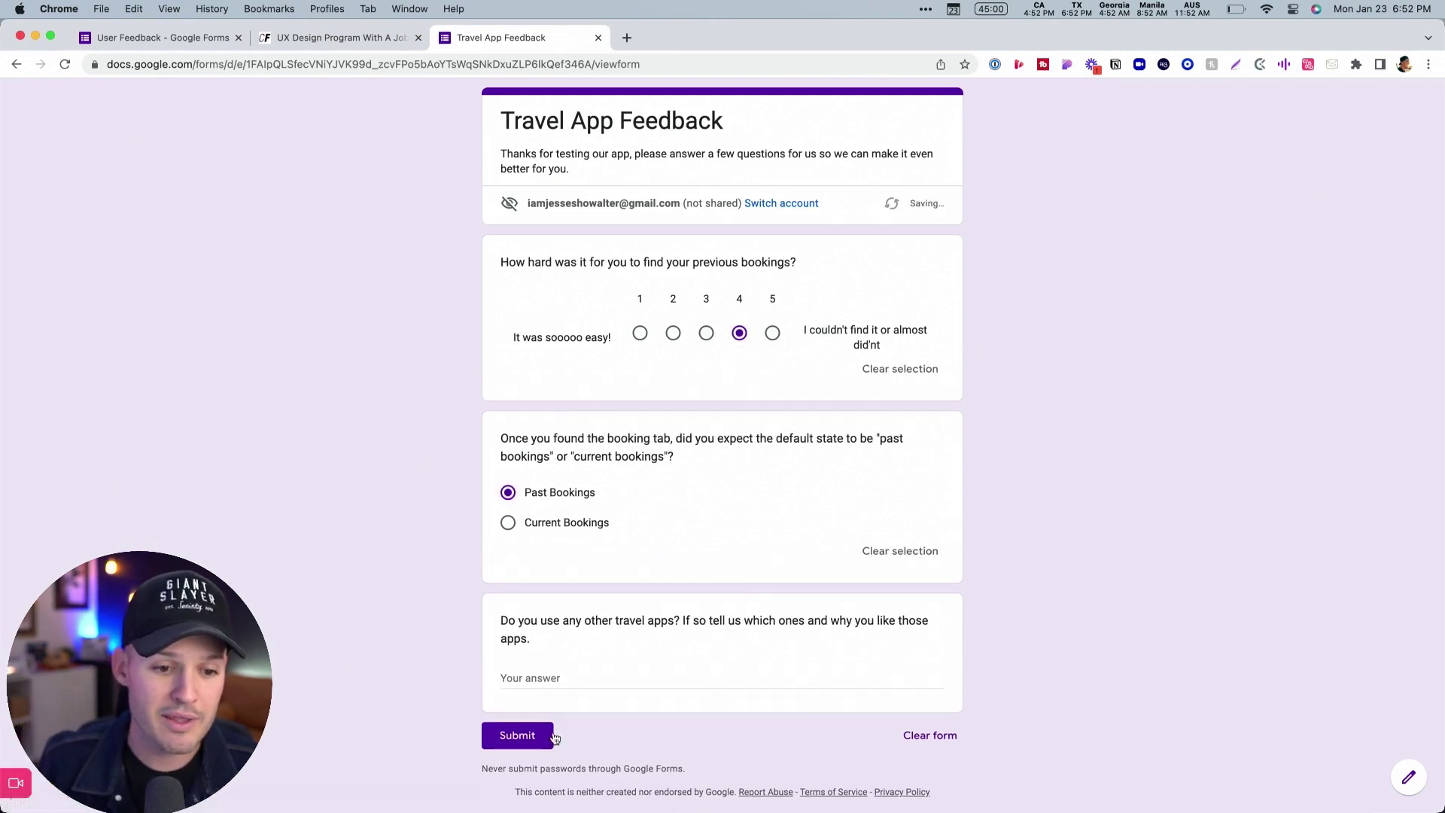
click(518, 737)
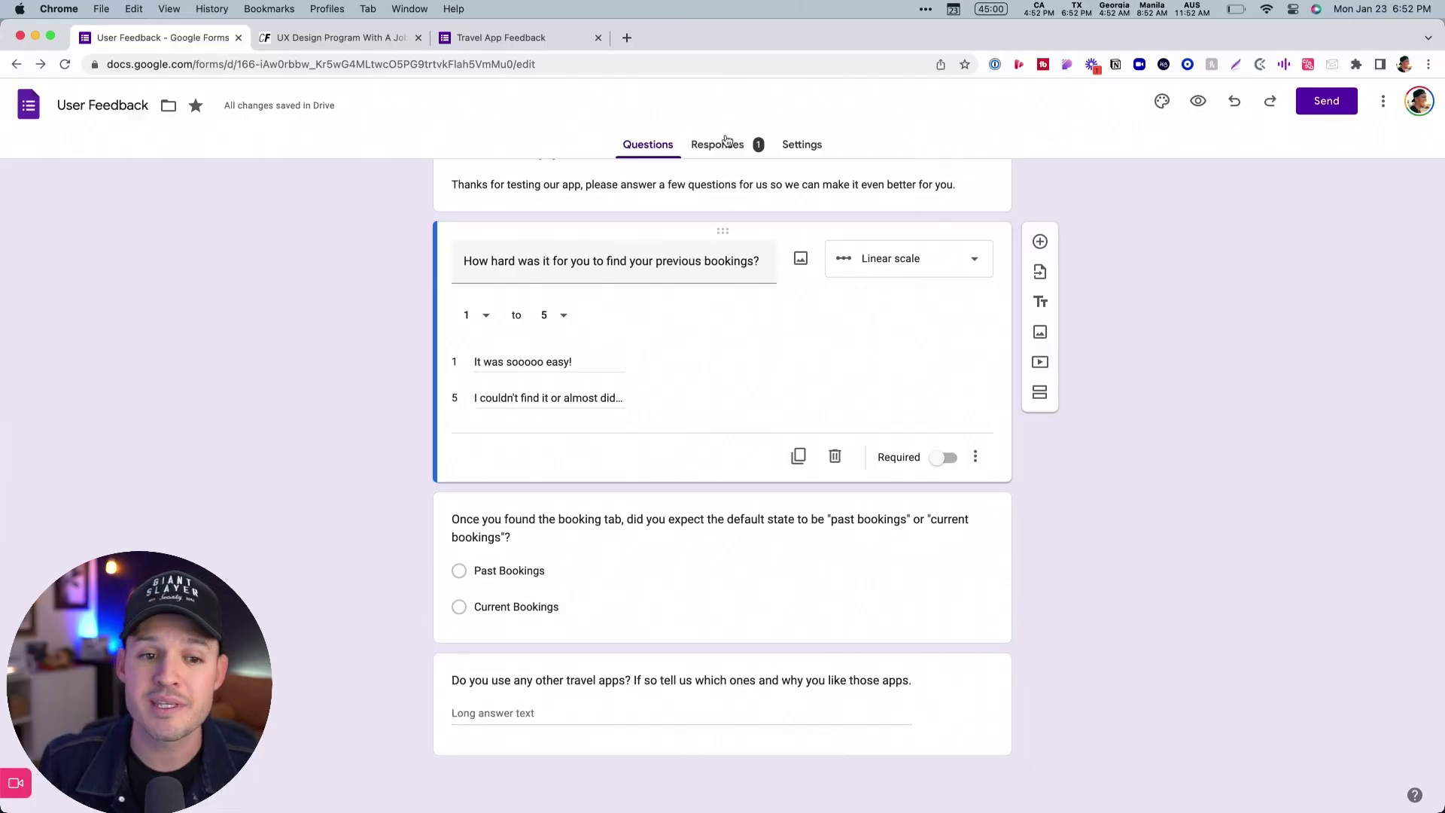
- Check the single response in the Summary, Question and Individual views of Responses
click(729, 151)
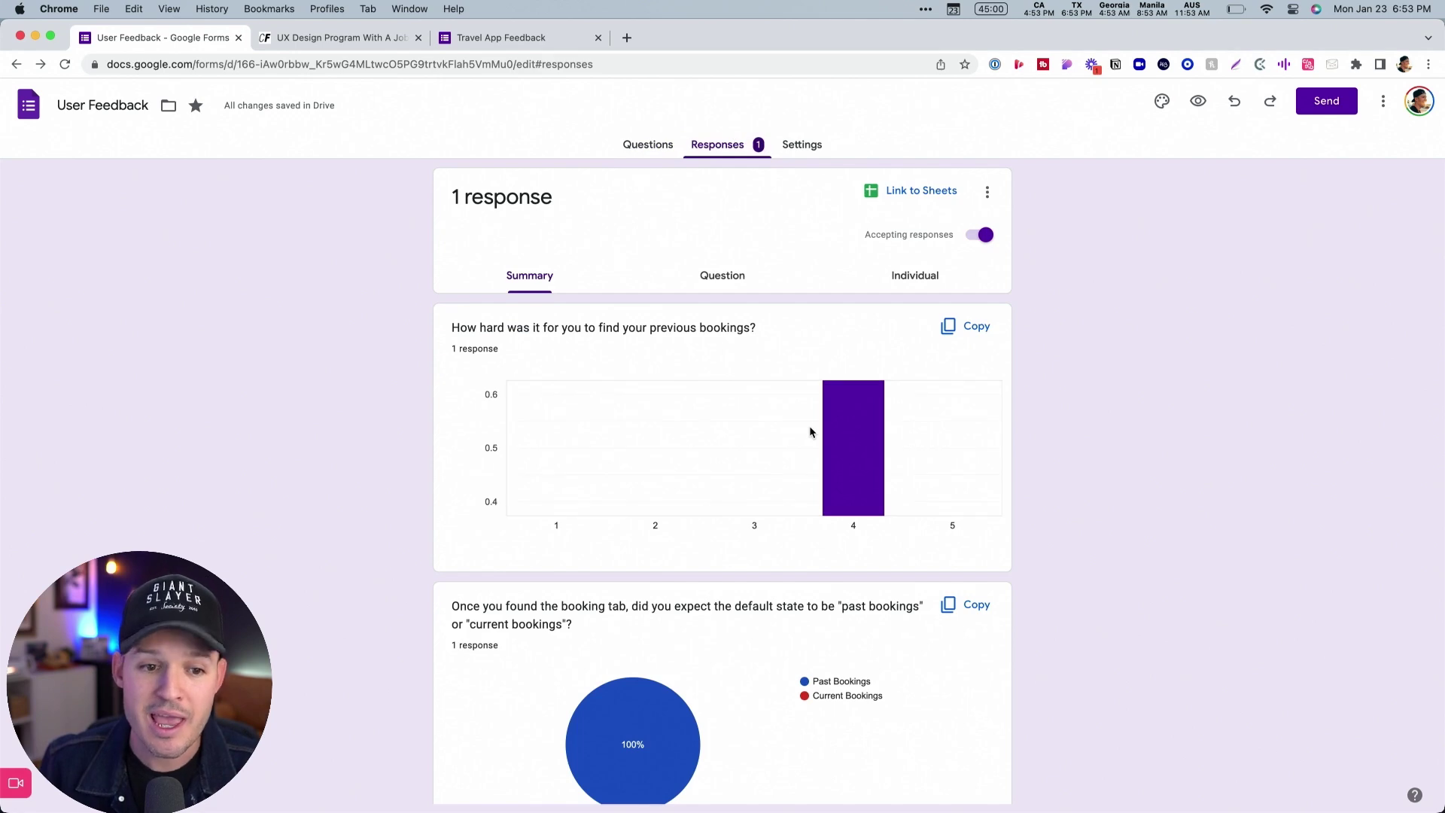
mouse_move(868, 452)
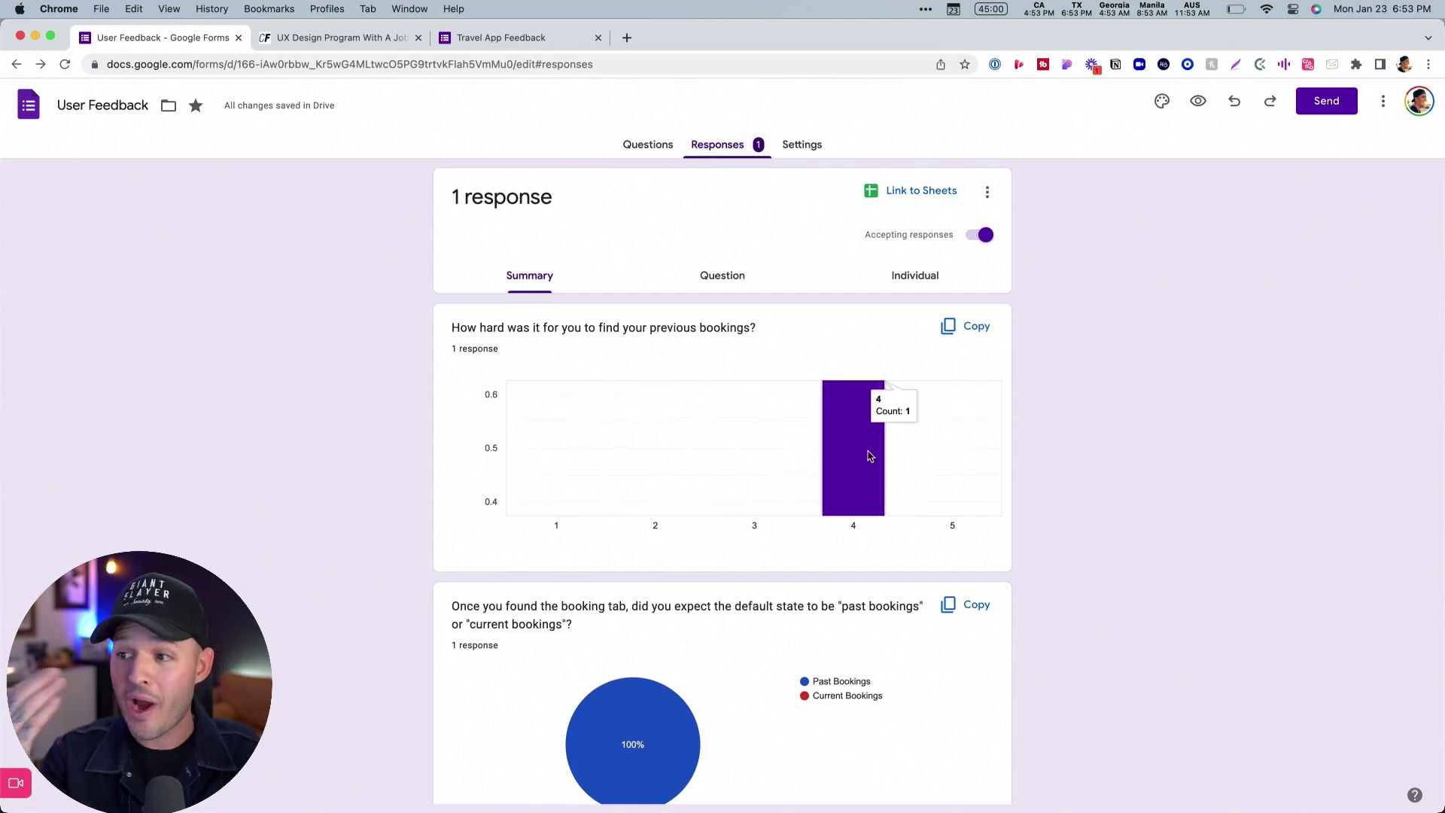
scroll(1028, 639, down, 3)
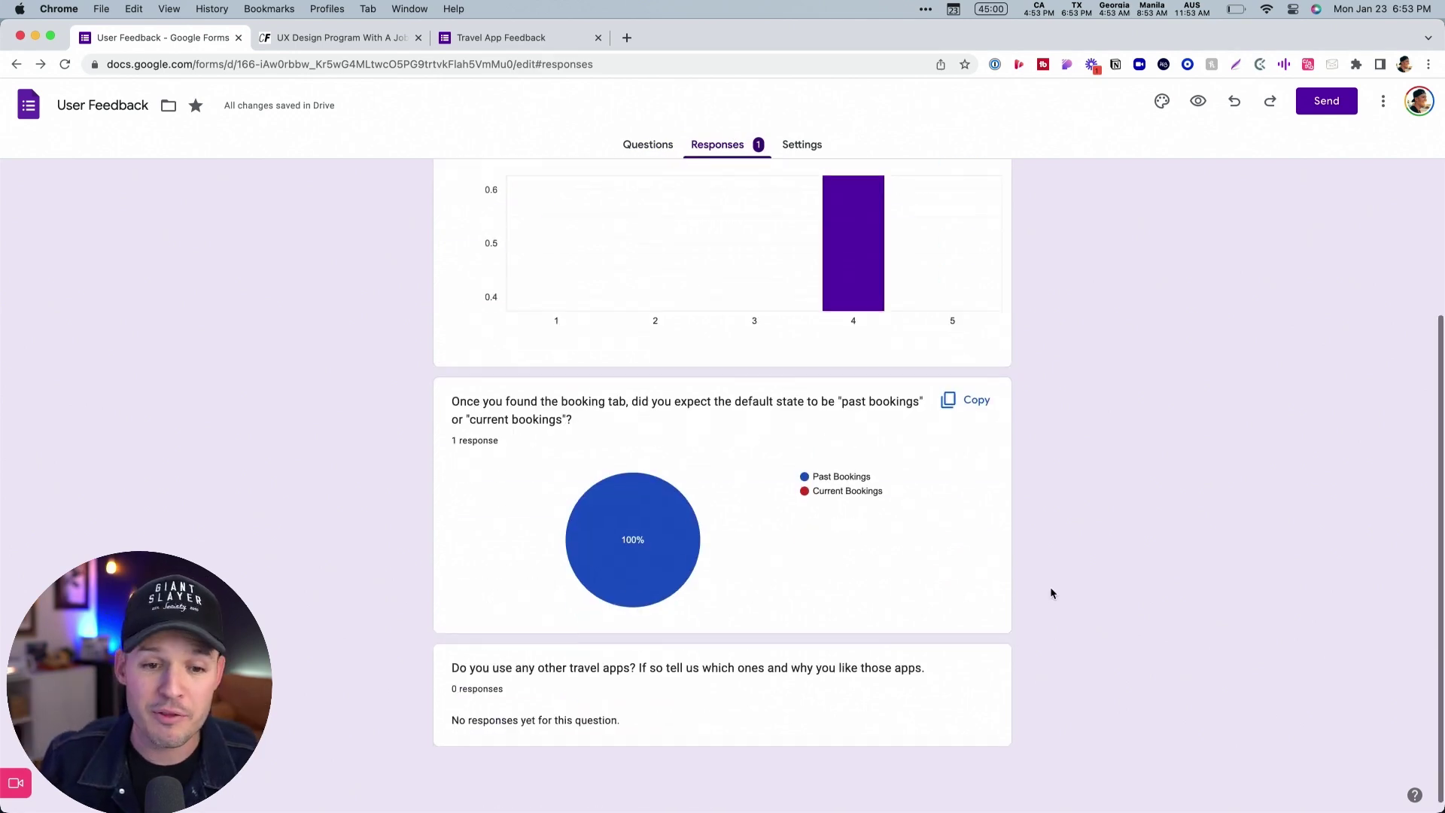
scroll(1049, 591, up, 3)
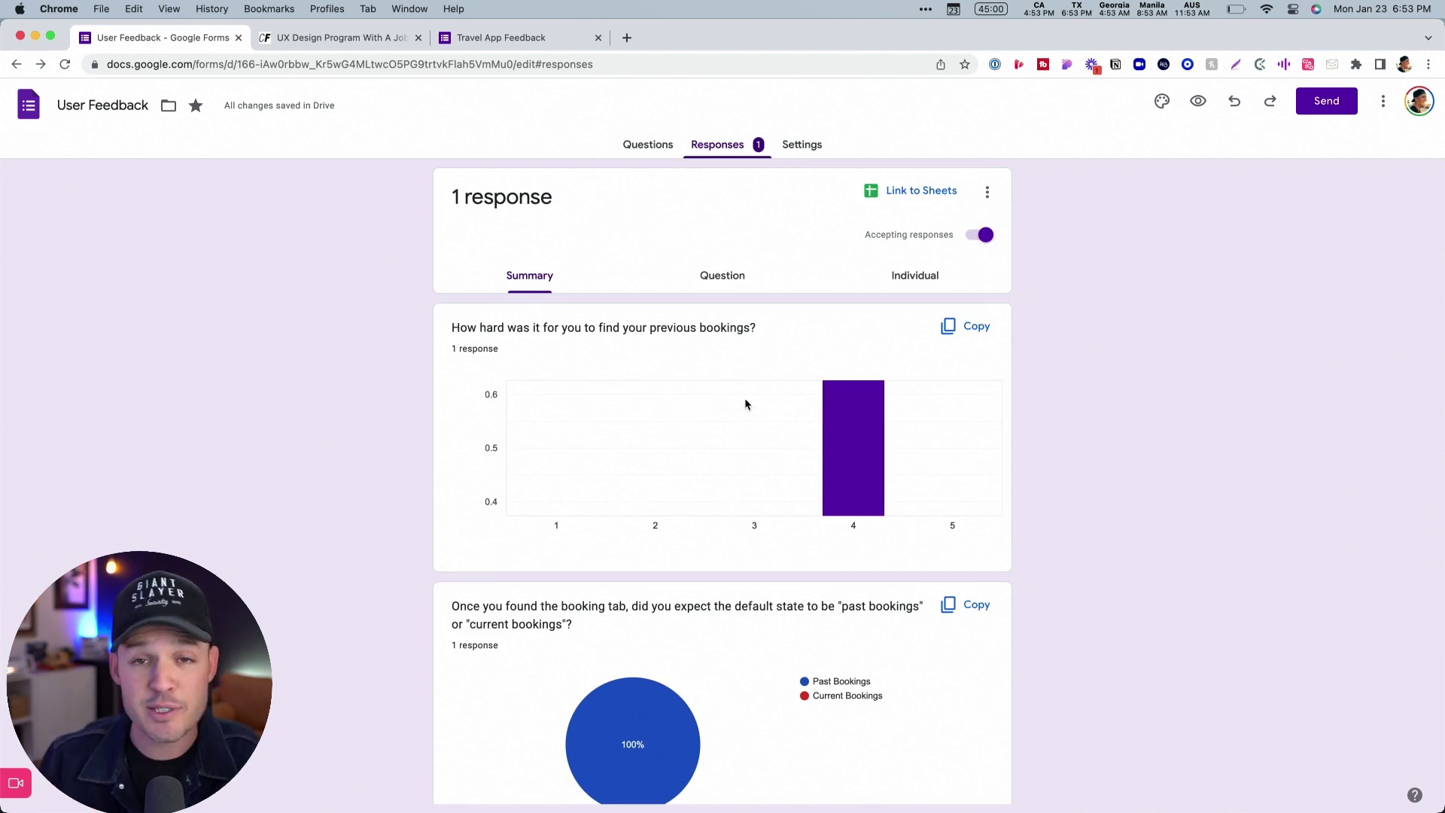
click(708, 277)
click(919, 287)
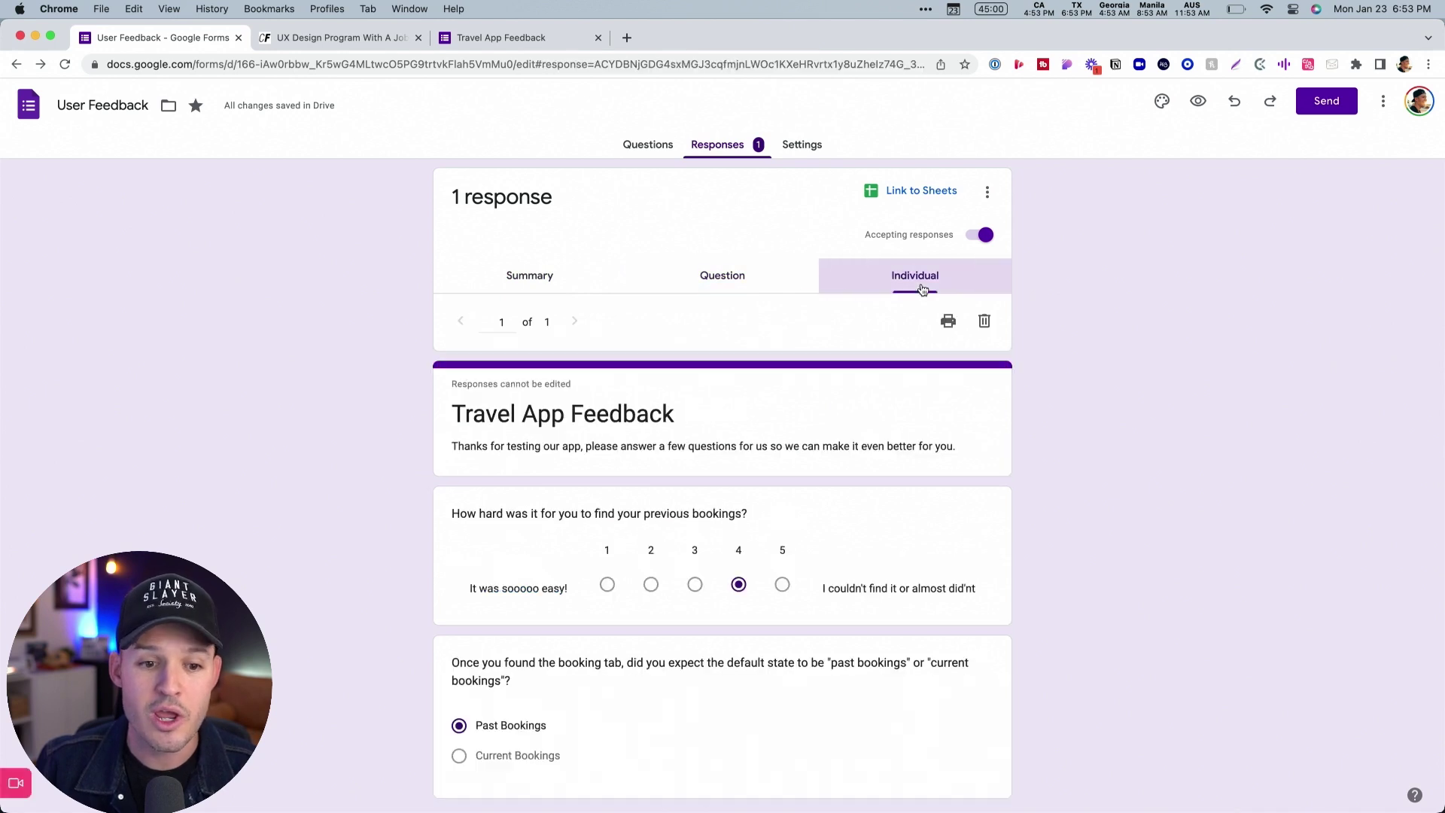